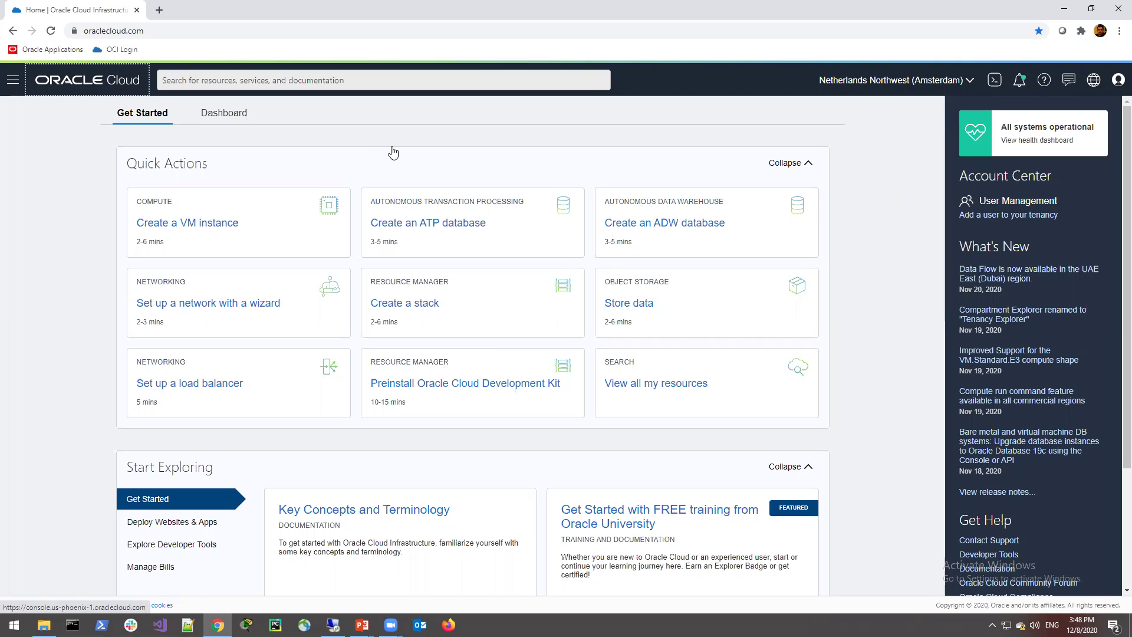
- Open the details of the compartment's existing virtual cloud network from the Virtual Cloud Networks list
{"action": "left_click", "coordinate": [69, 107]}
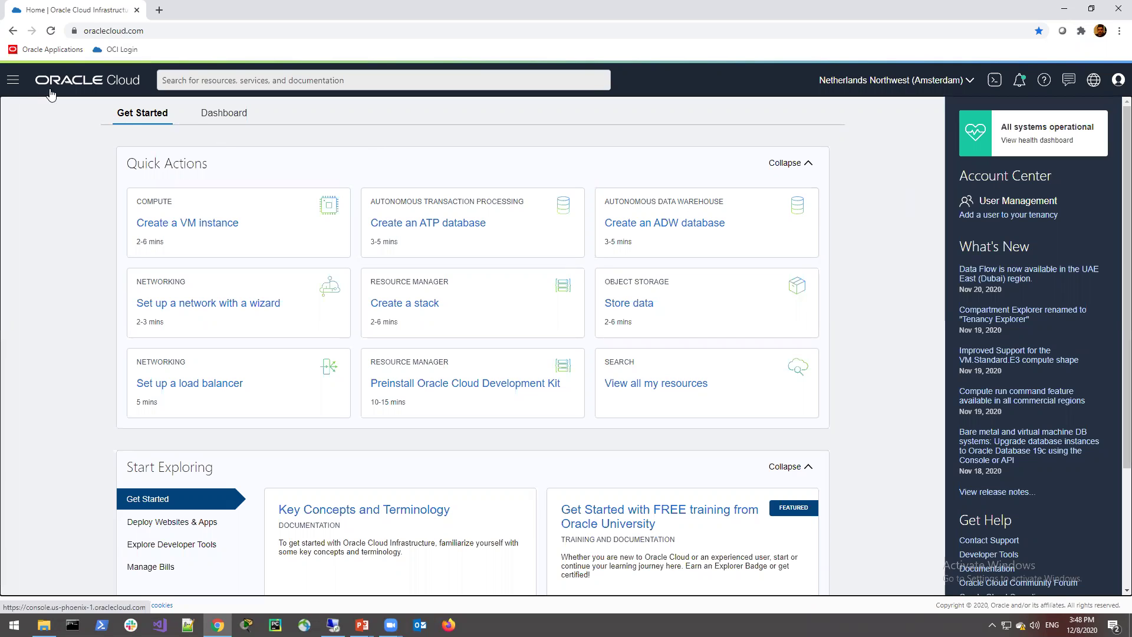
{"action": "left_click", "coordinate": [13, 80]}
{"action": "mouse_move", "coordinate": [94, 219]}
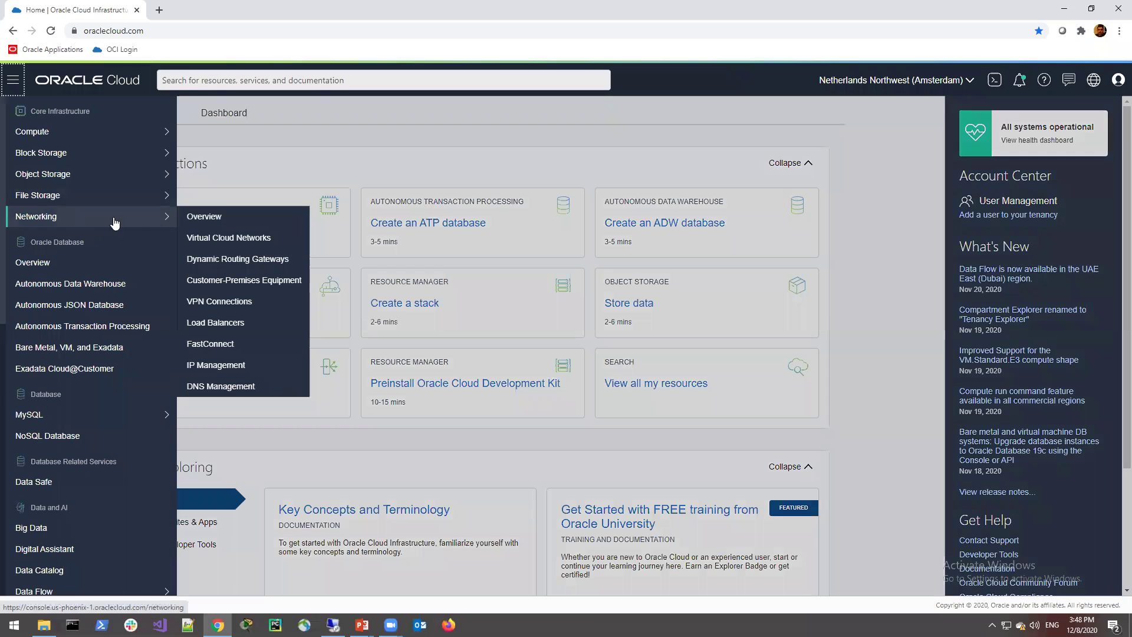
{"action": "left_click", "coordinate": [259, 247]}
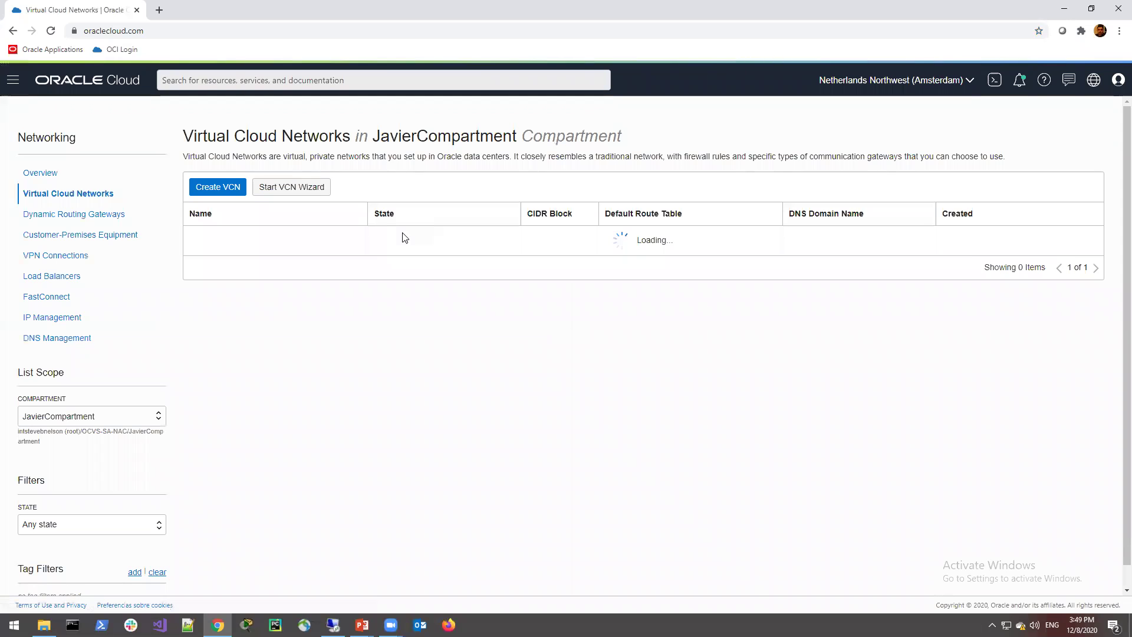
{"action": "left_click", "coordinate": [215, 241]}
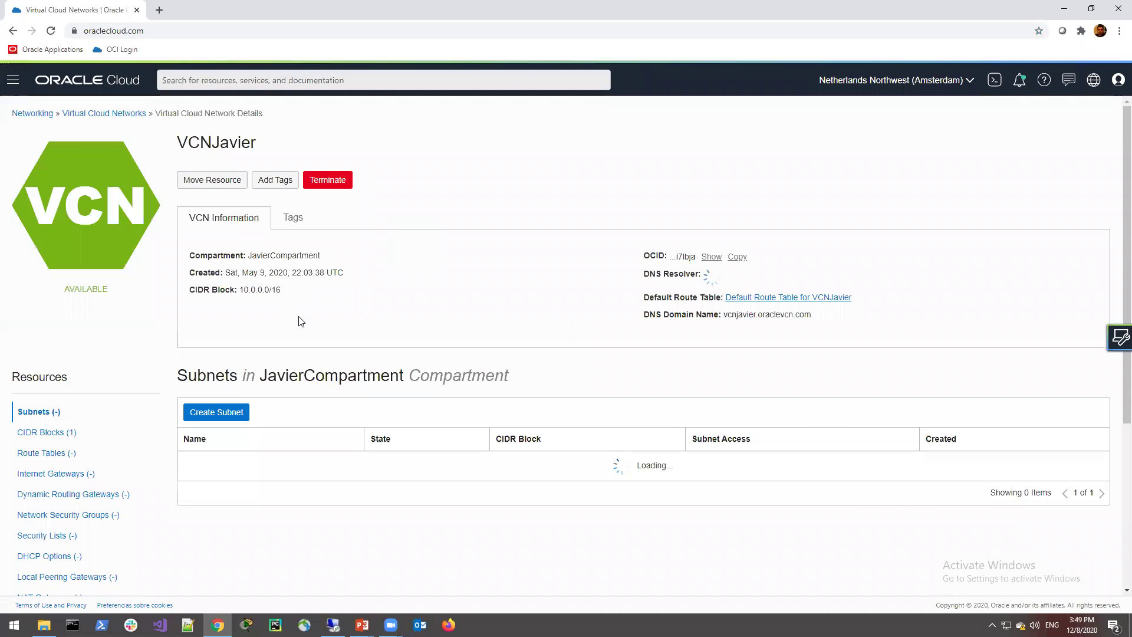
- Open the security list for Subnet-CloudSIte within the virtual cloud network
{"action": "scroll", "coordinate": [306, 318], "scroll_direction": "down", "scroll_amount": 1}
{"action": "scroll", "coordinate": [305, 318], "scroll_direction": "down", "scroll_amount": 1}
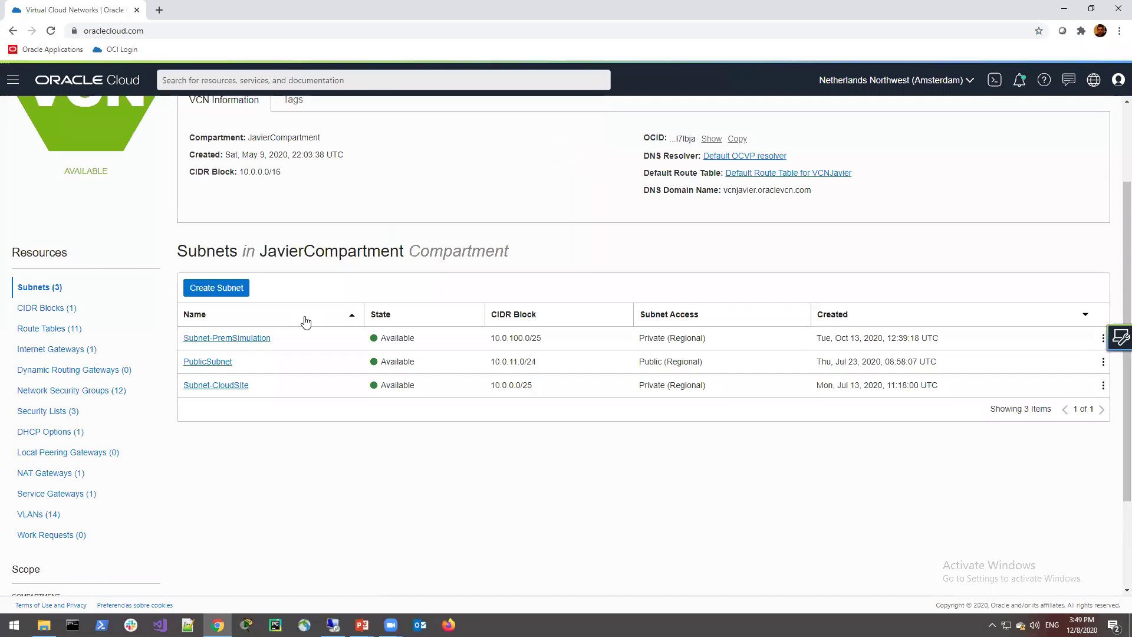
{"action": "left_click", "coordinate": [74, 494]}
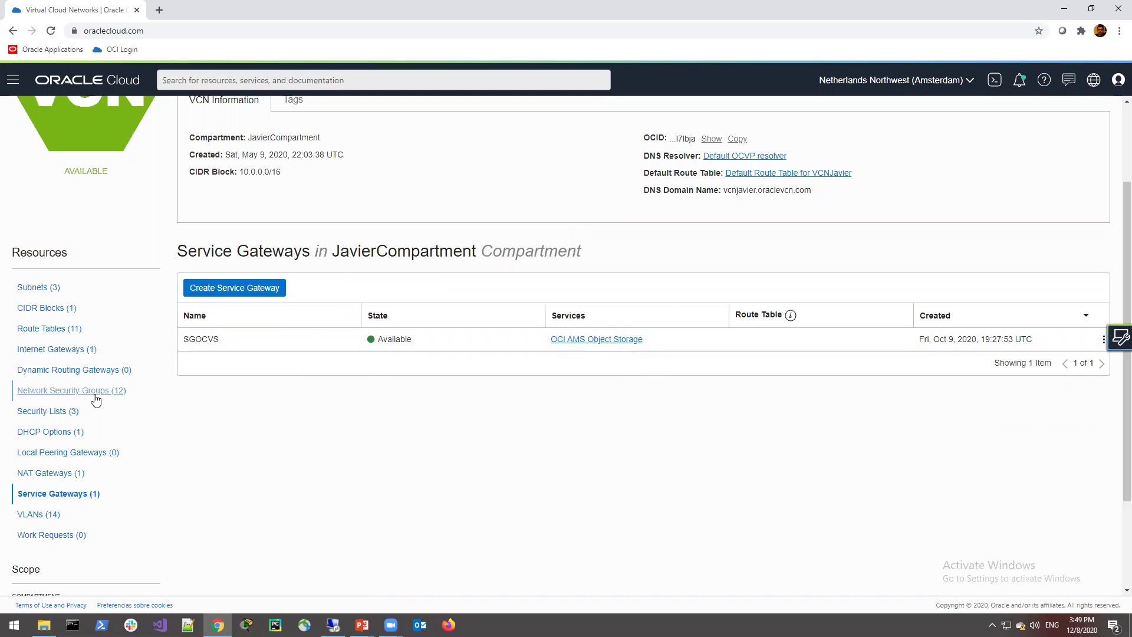
{"action": "left_click", "coordinate": [65, 412]}
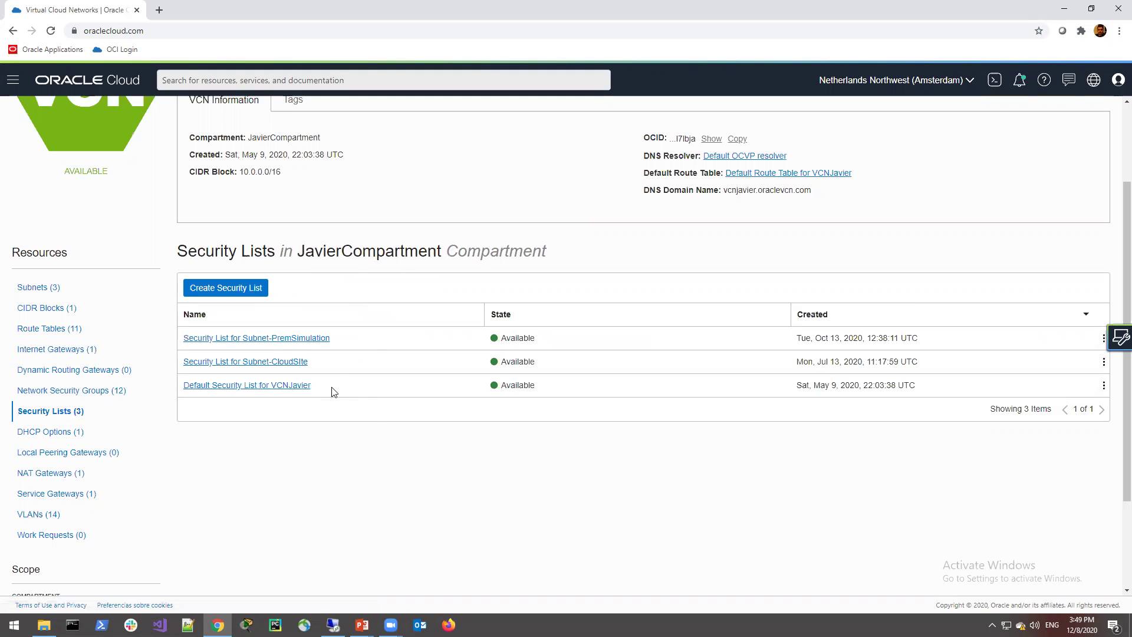
{"action": "left_click", "coordinate": [302, 361]}
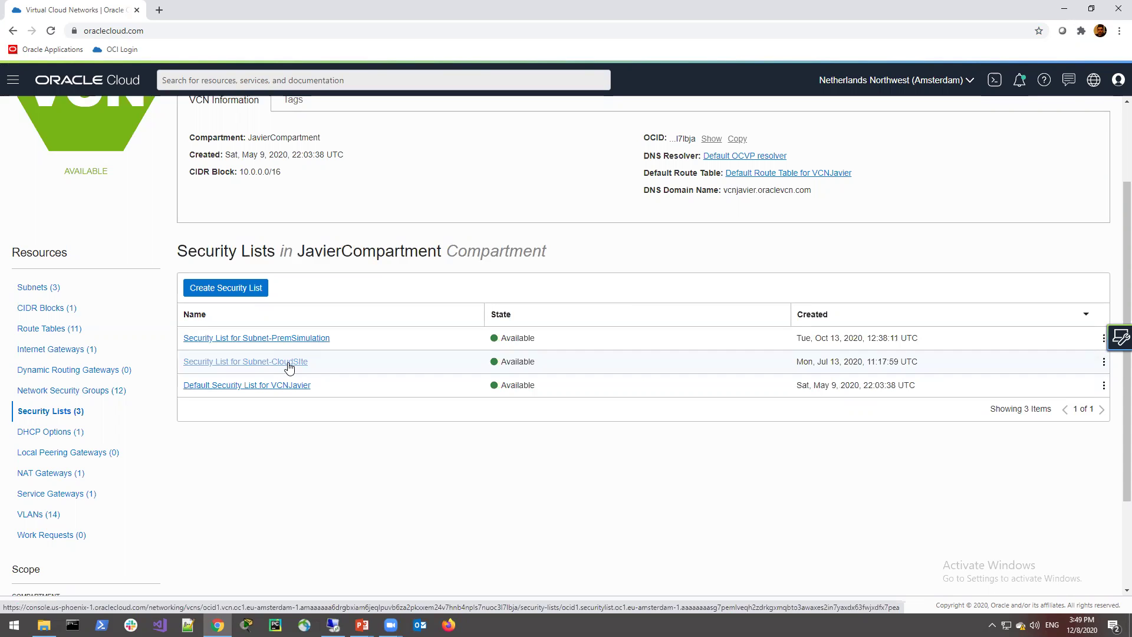
{"action": "left_click", "coordinate": [288, 365]}
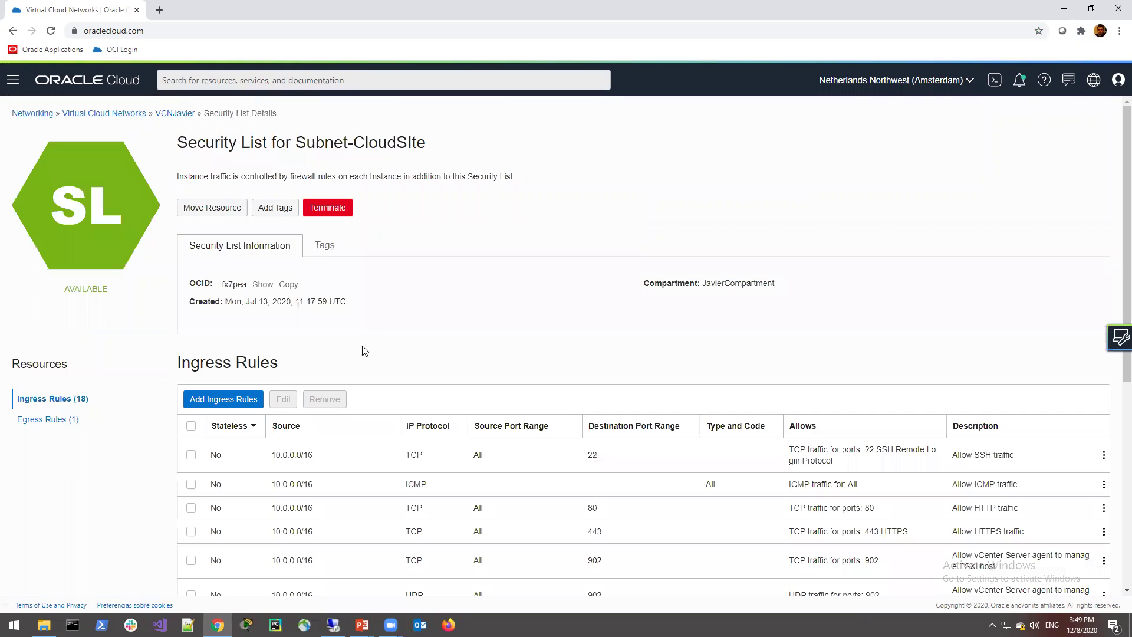
- Review the security list's ingress rules, checking the TCP destination ports 111 and 2048-2050
{"action": "scroll", "coordinate": [489, 353], "scroll_direction": "down", "scroll_amount": 2}
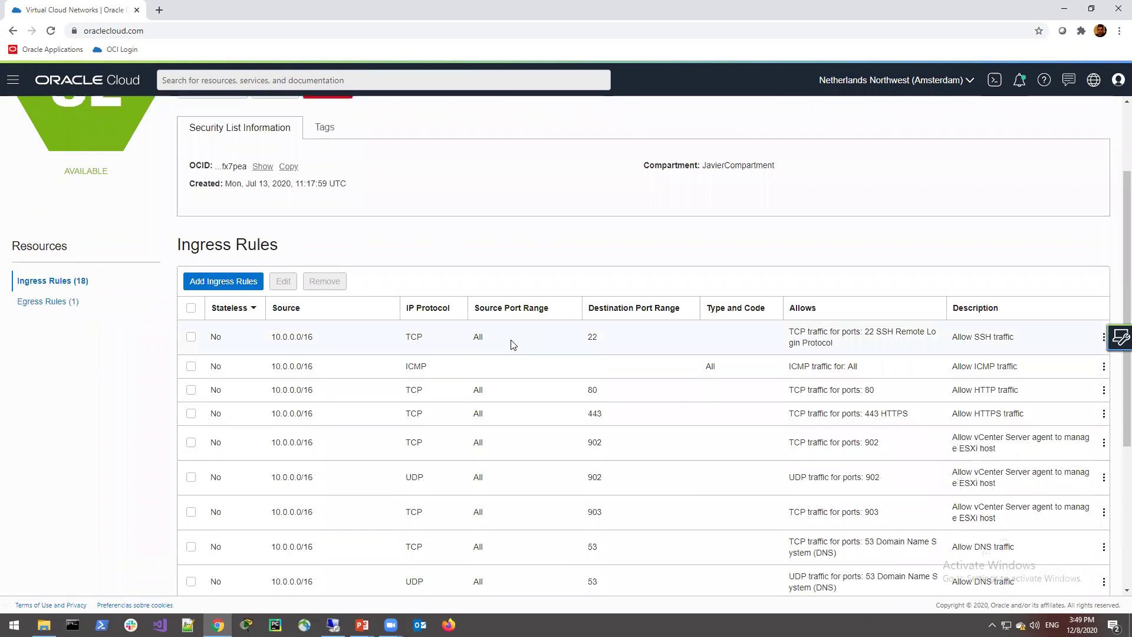
{"action": "scroll", "coordinate": [521, 346], "scroll_direction": "down", "scroll_amount": 2}
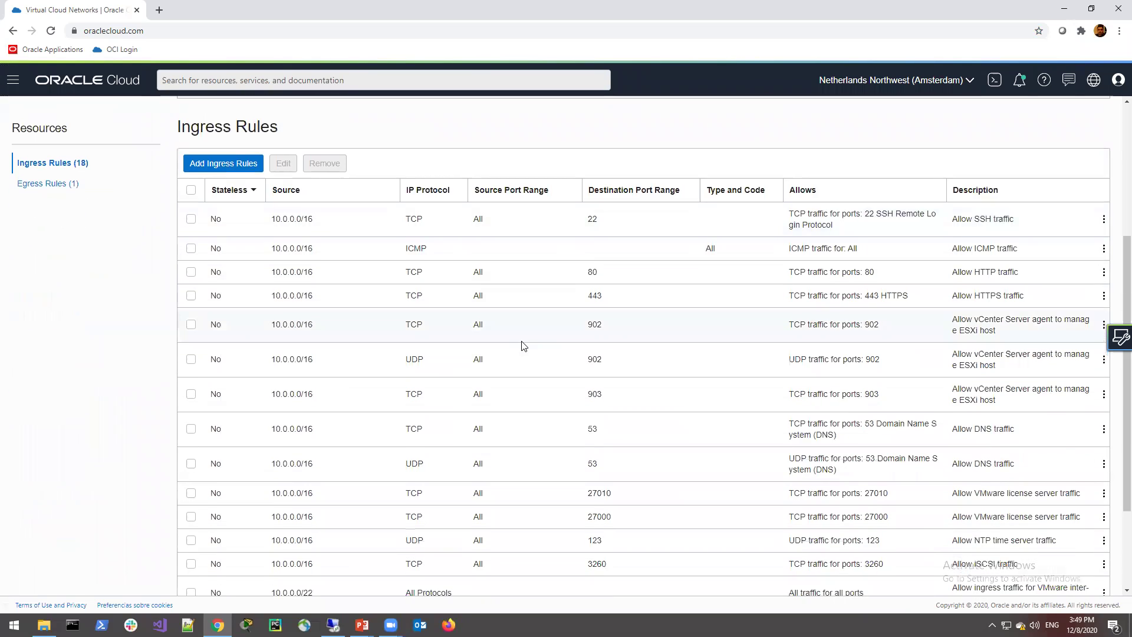
{"action": "scroll", "coordinate": [522, 346], "scroll_direction": "down", "scroll_amount": 3}
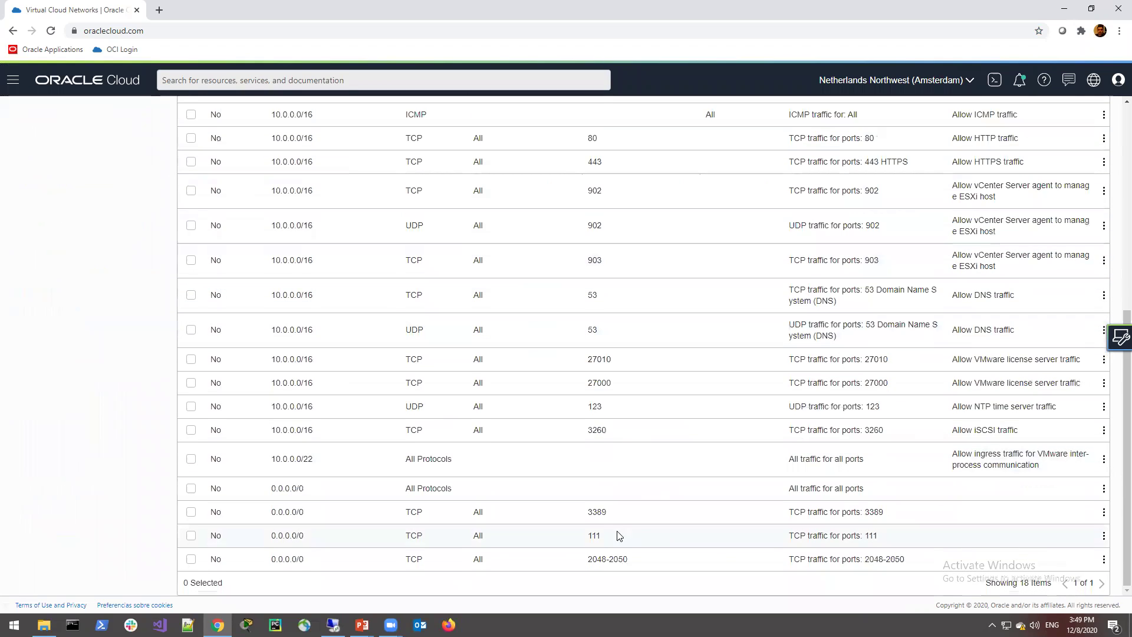
{"action": "left_click_drag", "start_coordinate": [603, 536], "coordinate": [582, 538]}
{"action": "left_click_drag", "start_coordinate": [589, 563], "coordinate": [637, 553]}
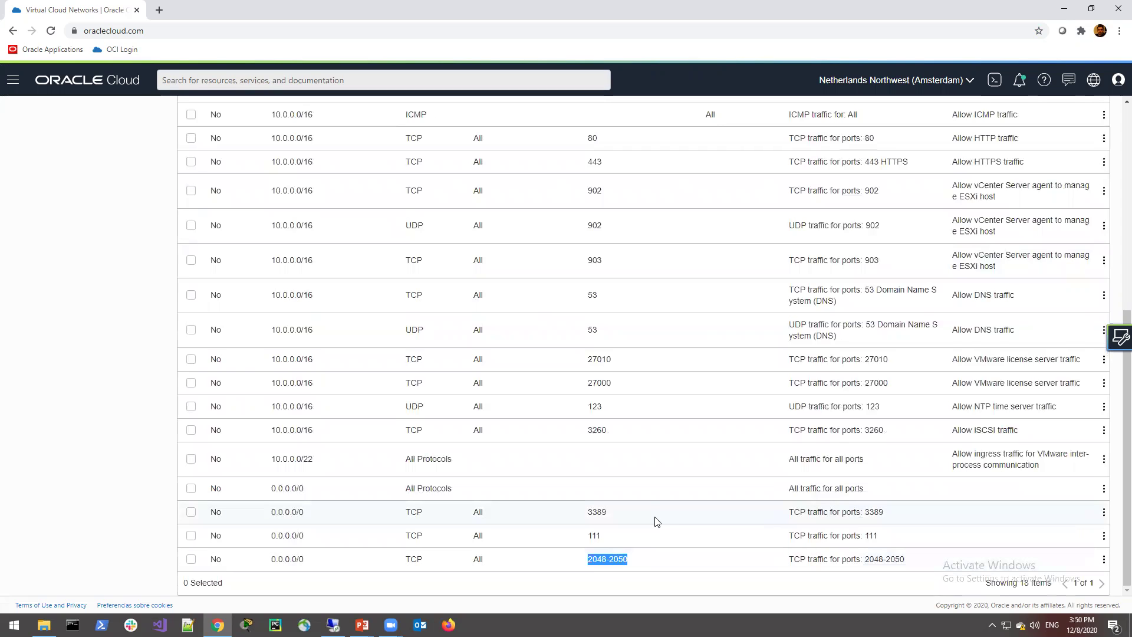
{"action": "scroll", "coordinate": [637, 428], "scroll_direction": "up", "scroll_amount": 5}
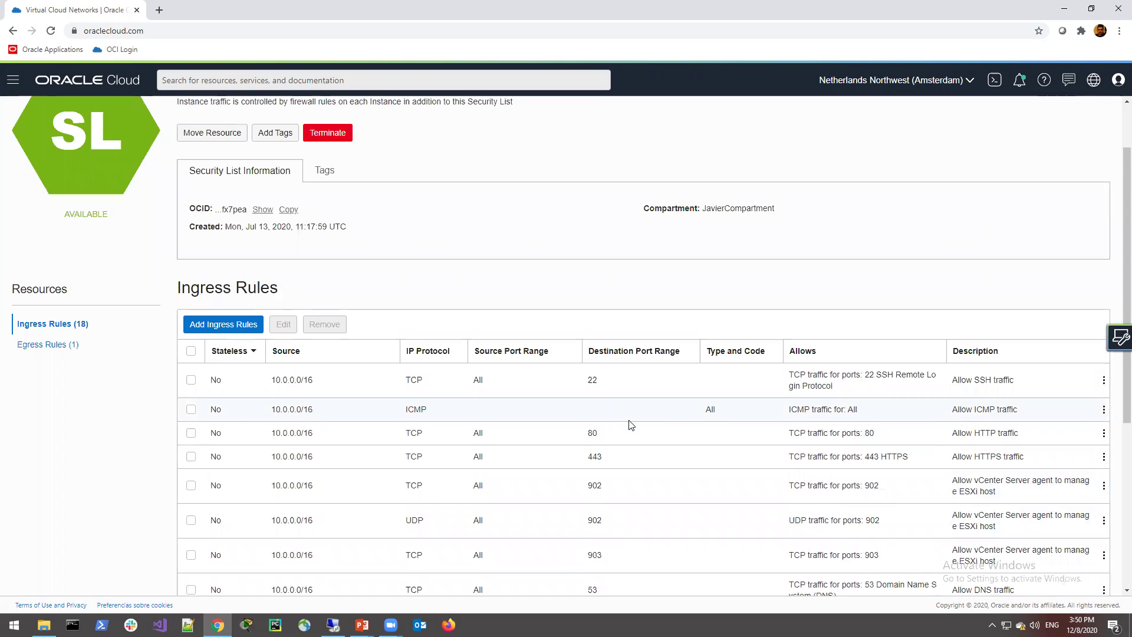
{"action": "scroll", "coordinate": [627, 424], "scroll_direction": "up", "scroll_amount": 1}
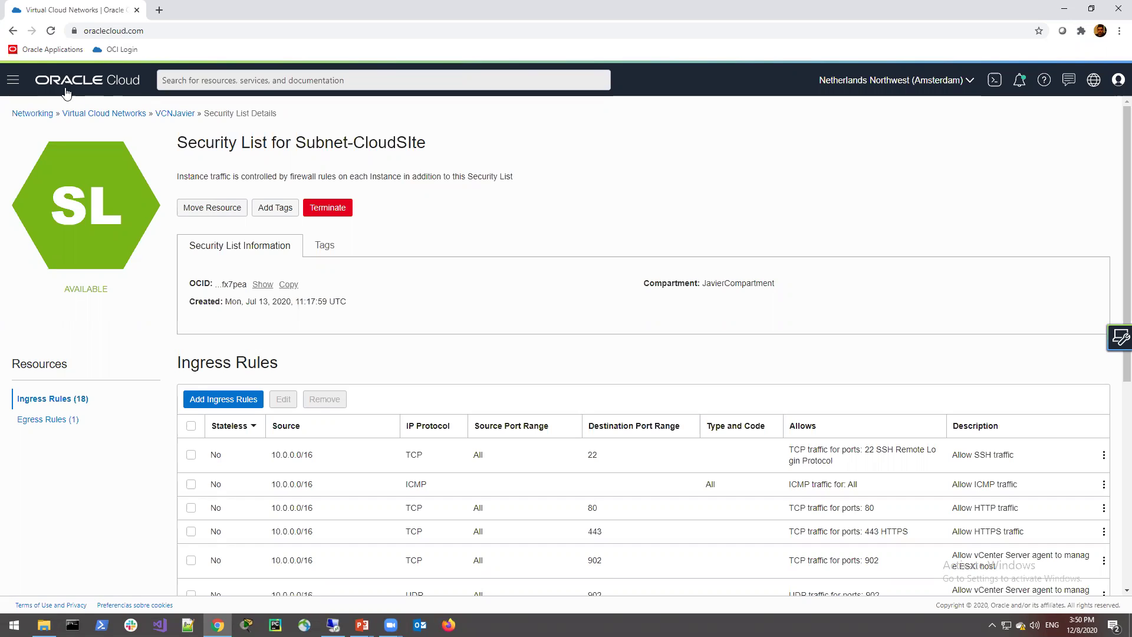
- Start a new file system in File Storage, name it FileSystem-FSSBackup and check its export path
{"action": "left_click", "coordinate": [13, 81]}
{"action": "mouse_move", "coordinate": [94, 198]}
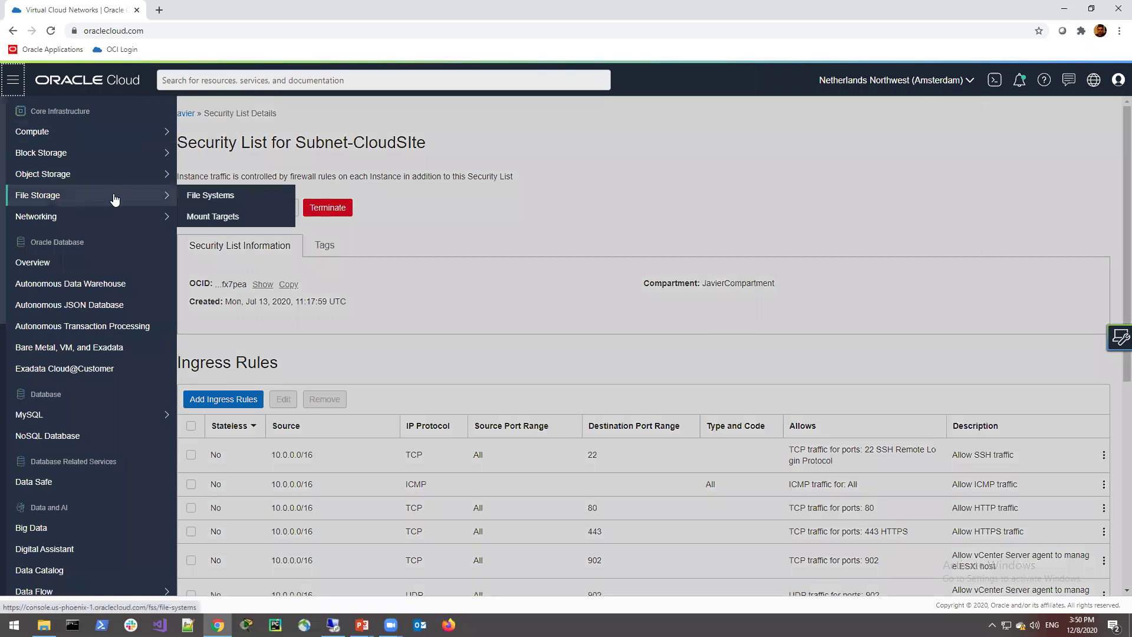
{"action": "left_click", "coordinate": [209, 196]}
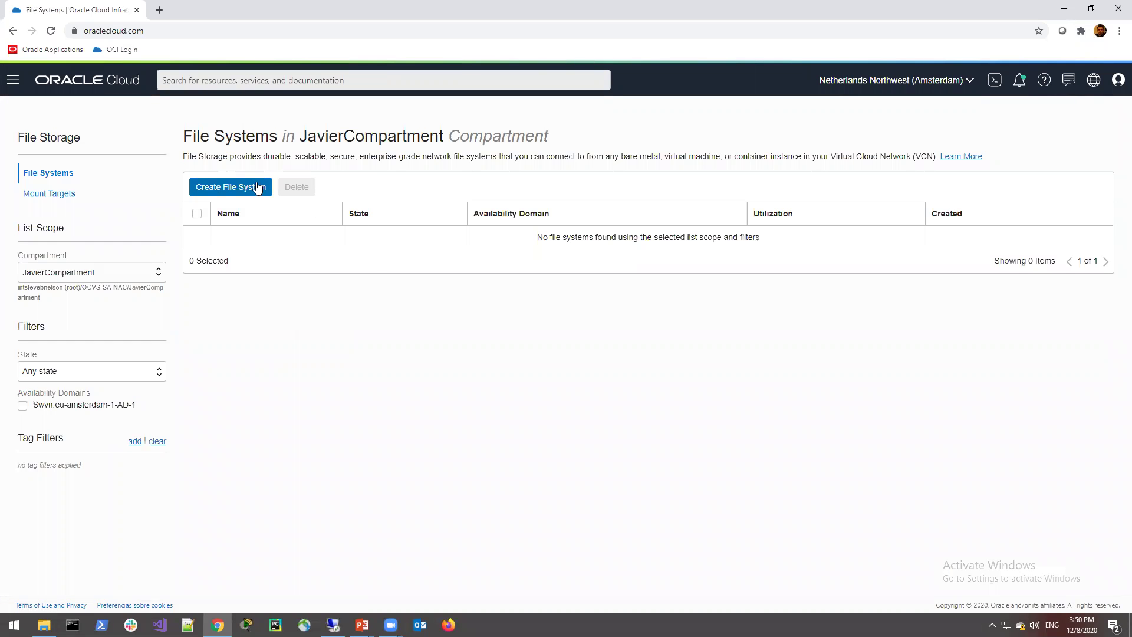
{"action": "left_click", "coordinate": [258, 188]}
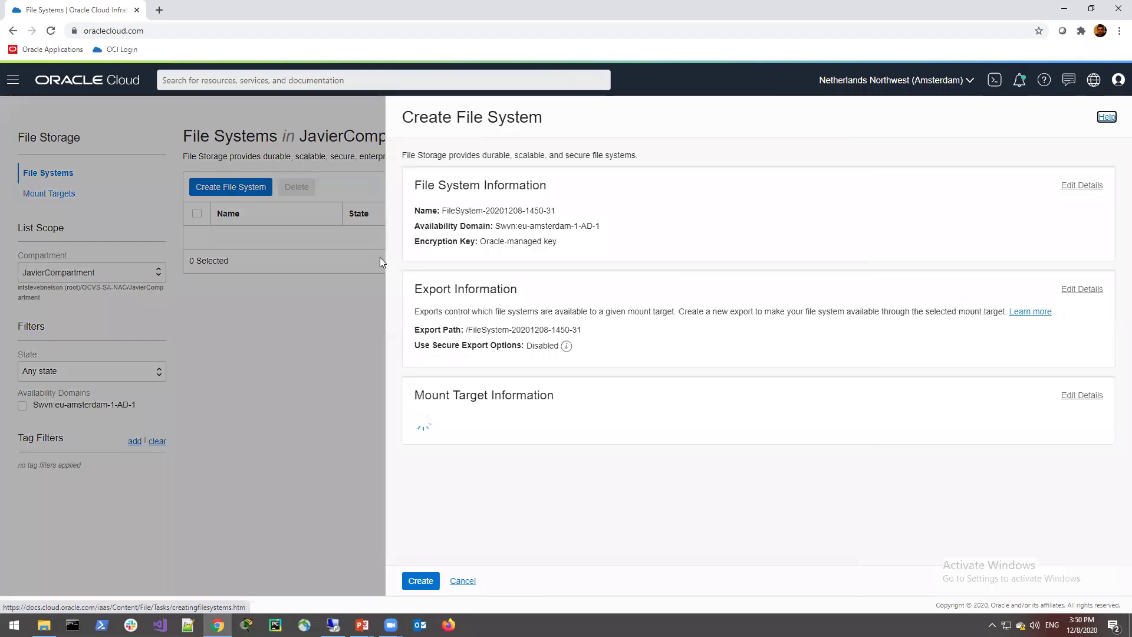
{"action": "left_click", "coordinate": [1081, 187]}
{"action": "left_click_drag", "start_coordinate": [465, 225], "coordinate": [724, 224]}
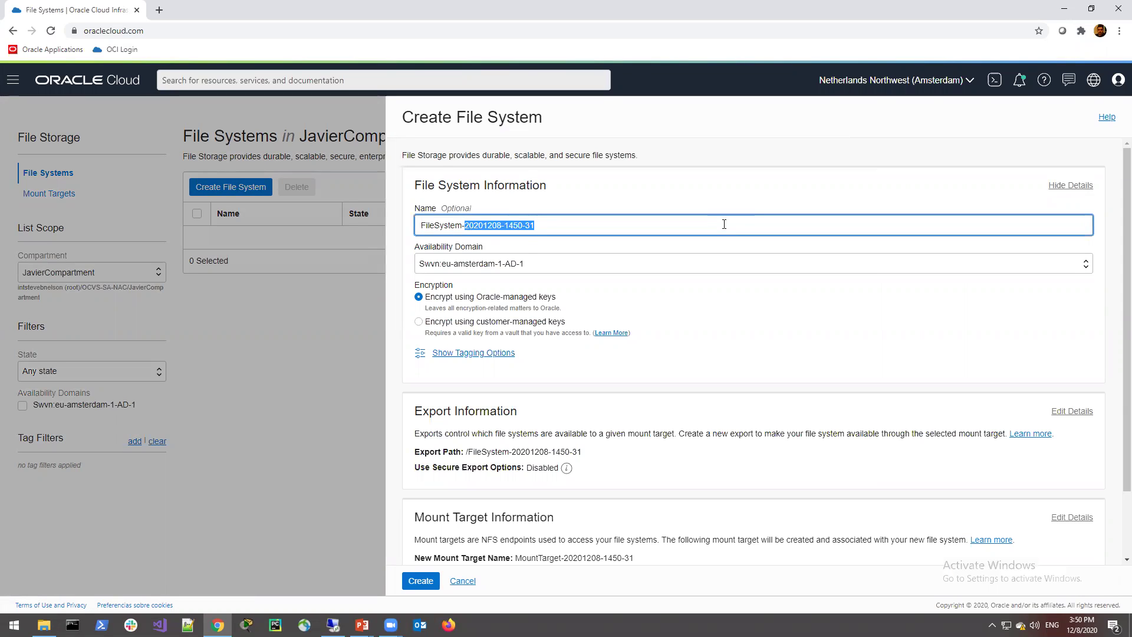
{"action": "type", "text": "FSSBackup"}
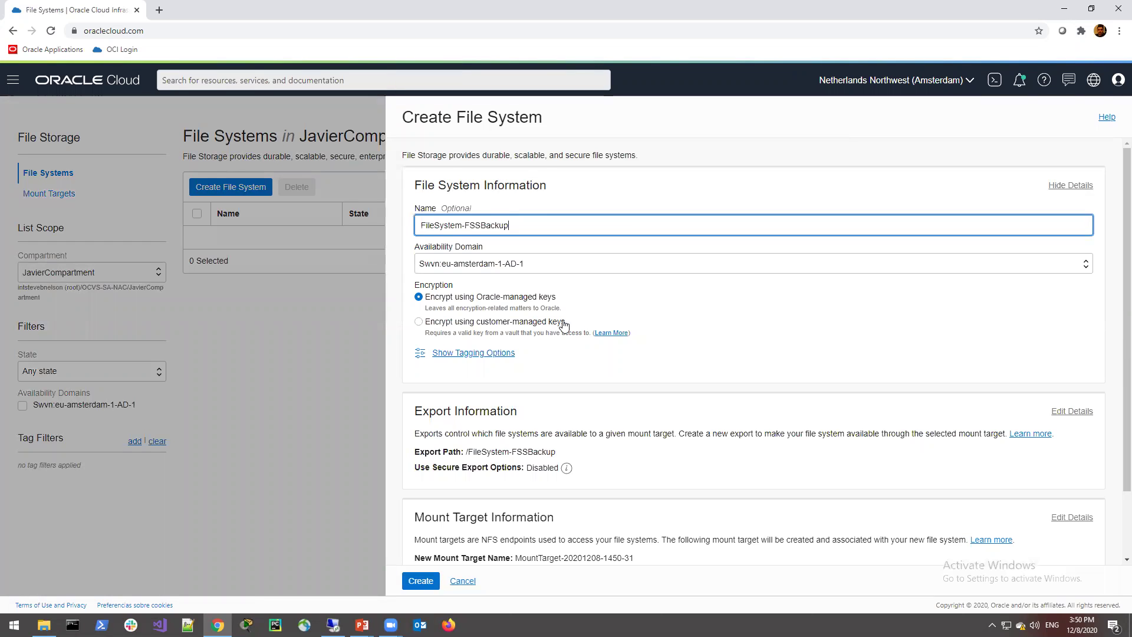
{"action": "scroll", "coordinate": [713, 386], "scroll_direction": "down", "scroll_amount": 2}
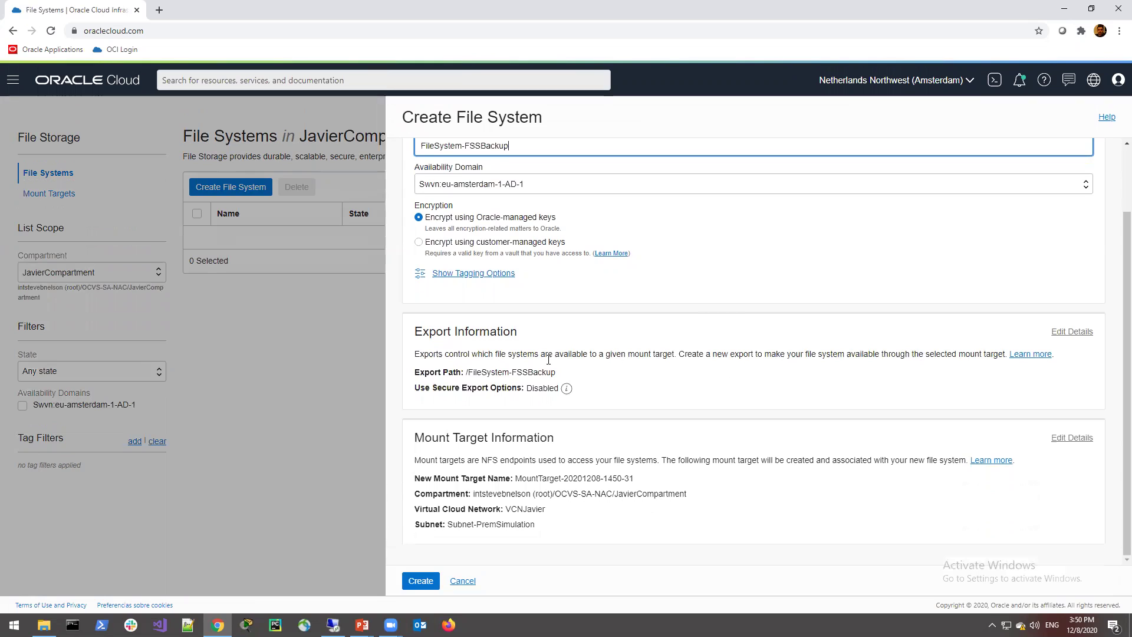
{"action": "left_click_drag", "start_coordinate": [467, 373], "coordinate": [561, 375]}
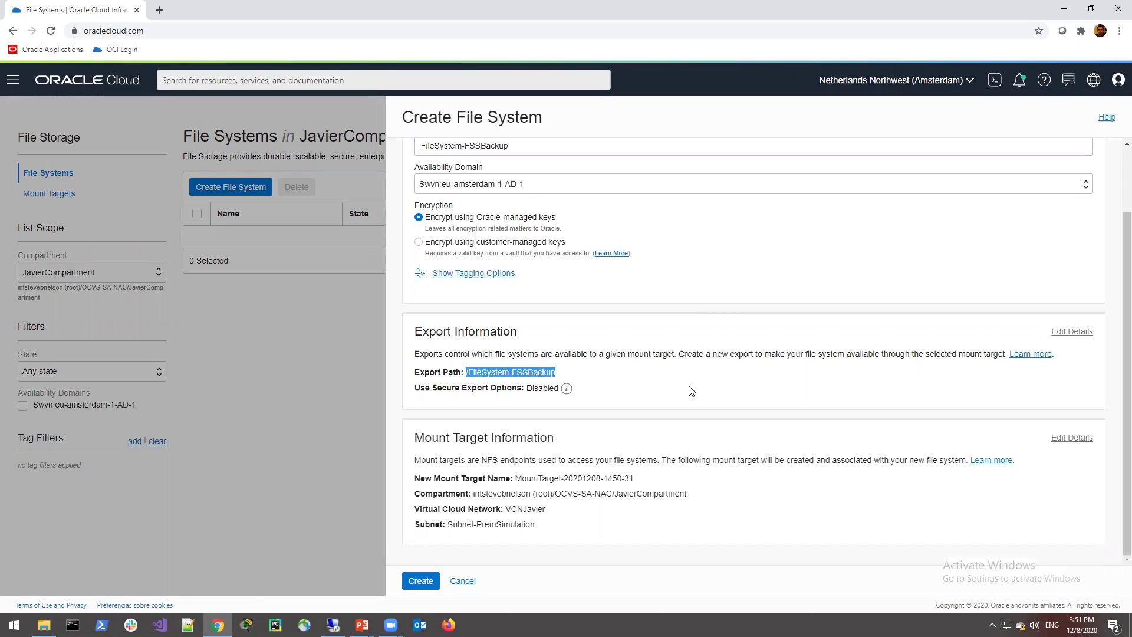
- Edit the mount target details and name the new mount target MountTarget-FSSBackup
{"action": "left_click", "coordinate": [1072, 438]}
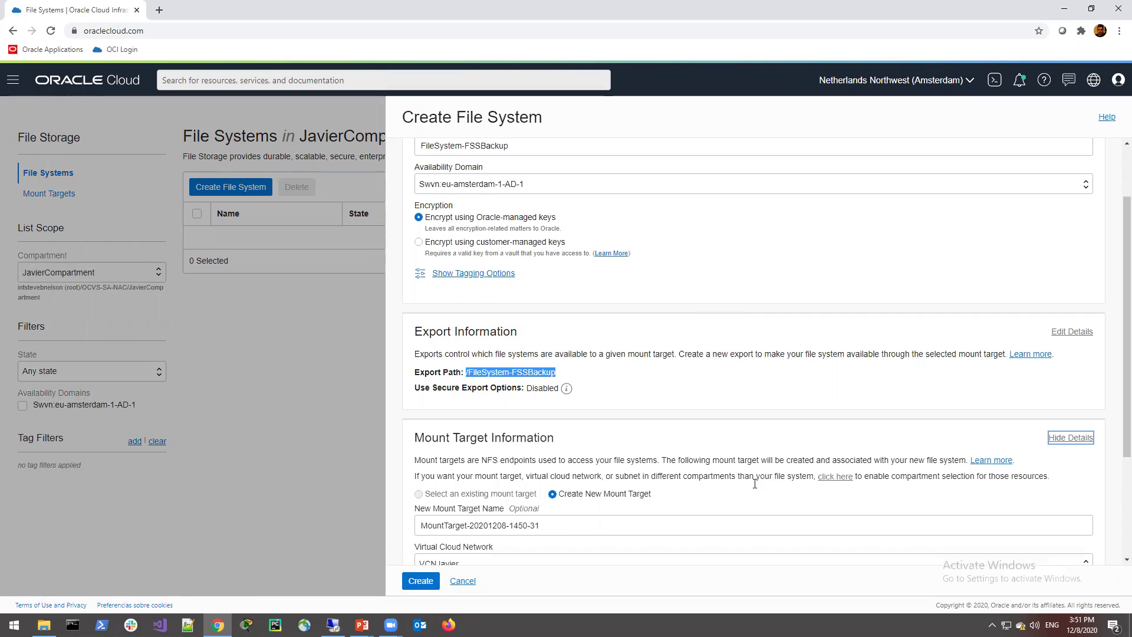
{"action": "scroll", "coordinate": [516, 496], "scroll_direction": "down", "scroll_amount": 3}
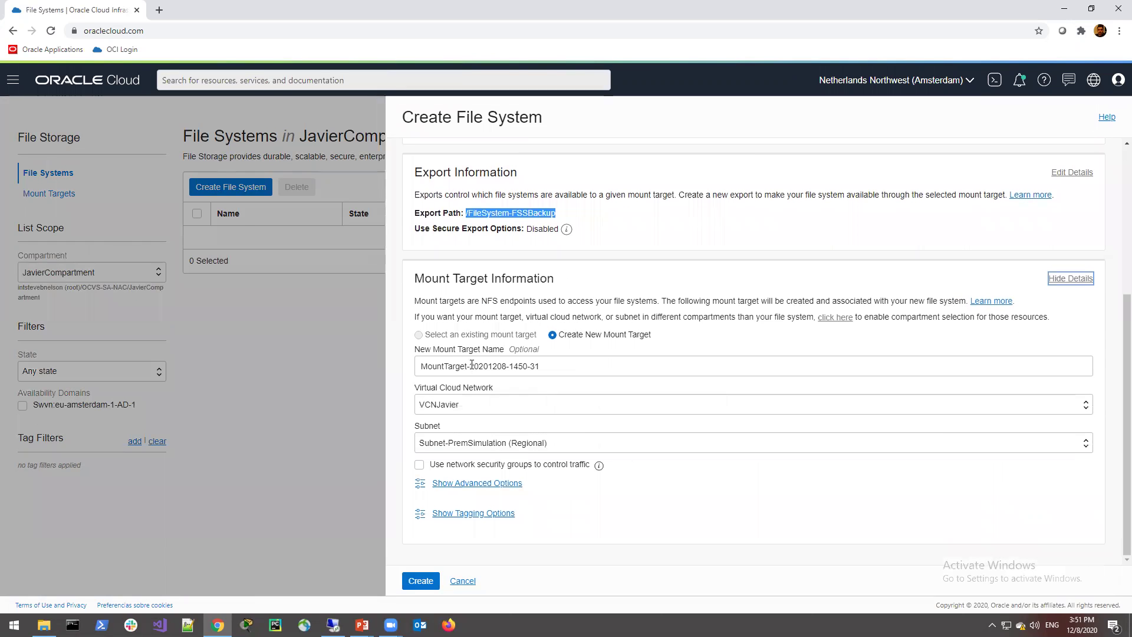
{"action": "left_click_drag", "start_coordinate": [471, 364], "coordinate": [837, 361]}
{"action": "type", "text": "F"}
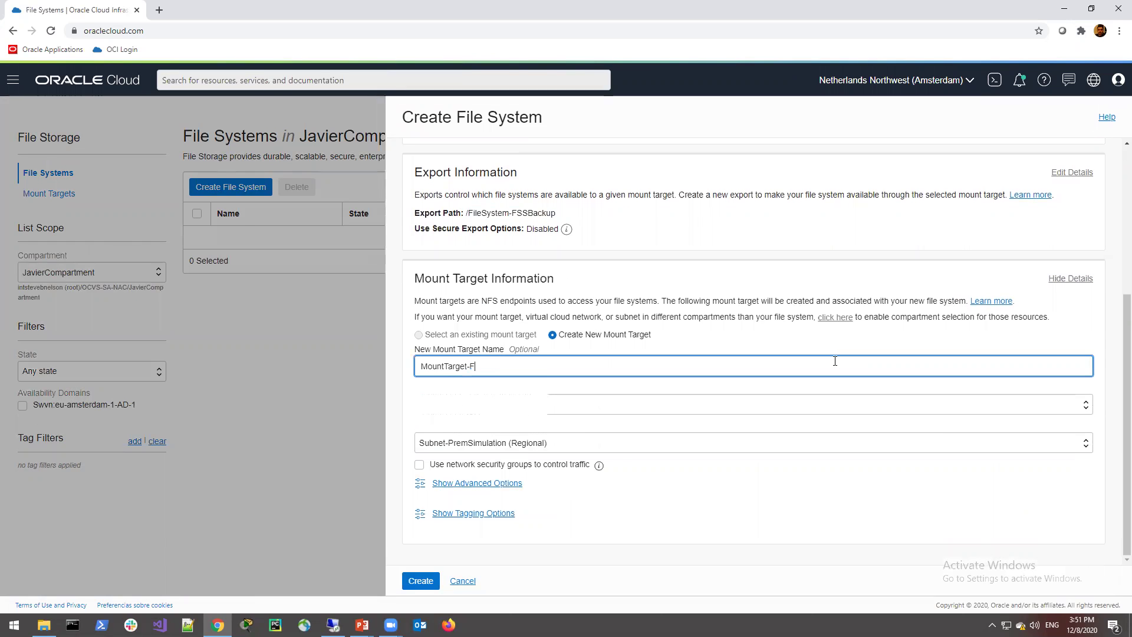
{"action": "type", "text": "SSBackup"}
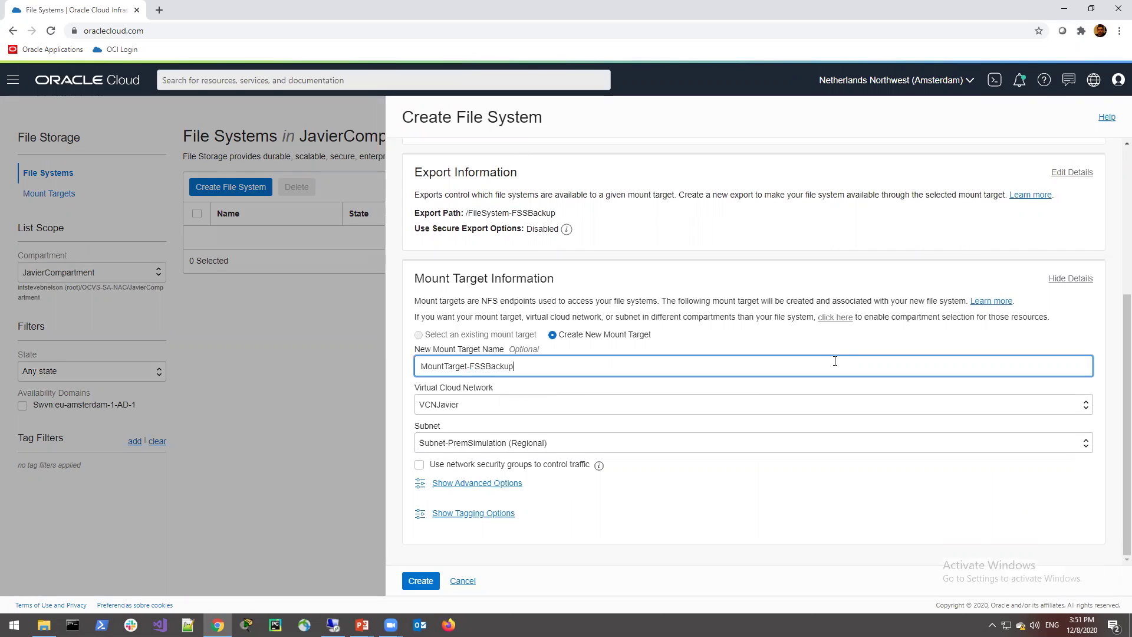
- Assign the mount target to Subnet-CloudSIte (Regional) and create the file system
{"action": "left_click", "coordinate": [575, 443]}
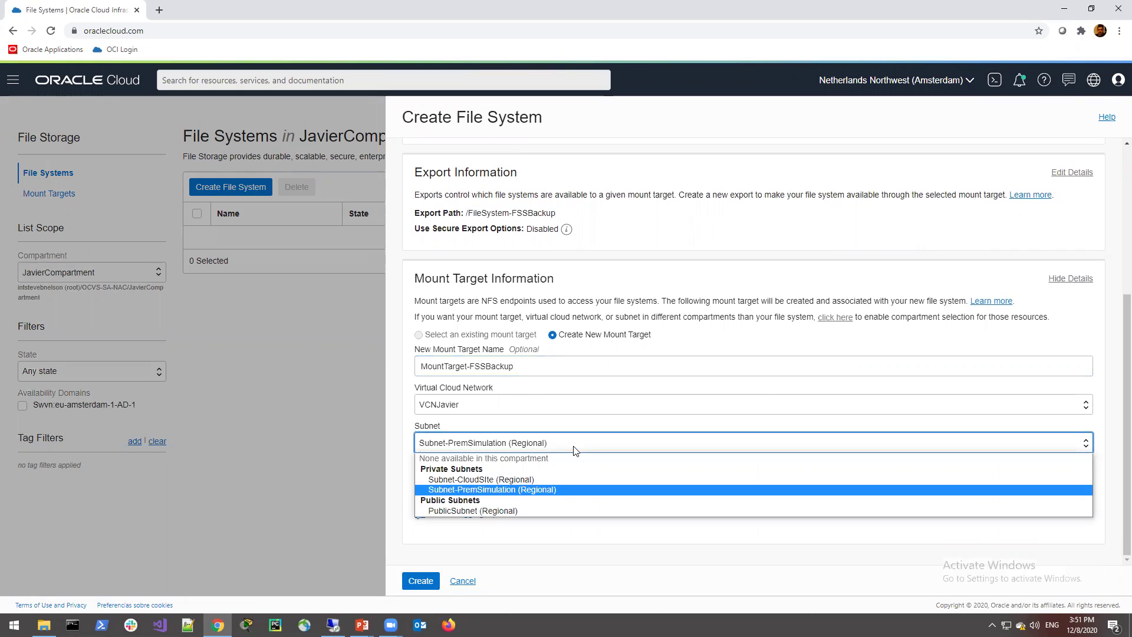
{"action": "left_click", "coordinate": [511, 479]}
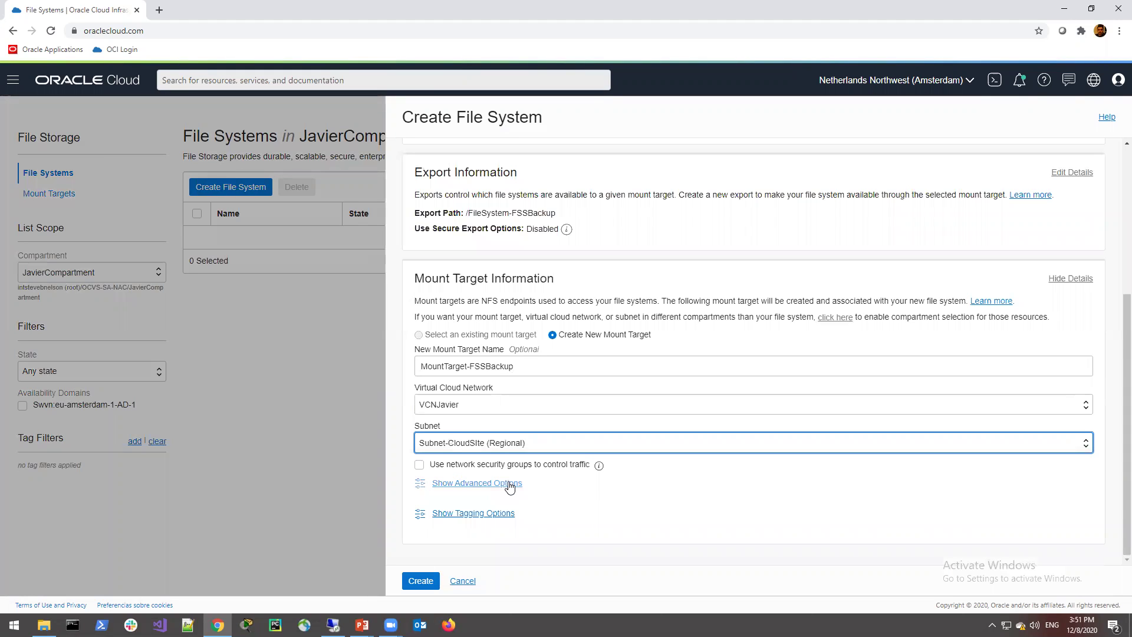
{"action": "left_click", "coordinate": [421, 581]}
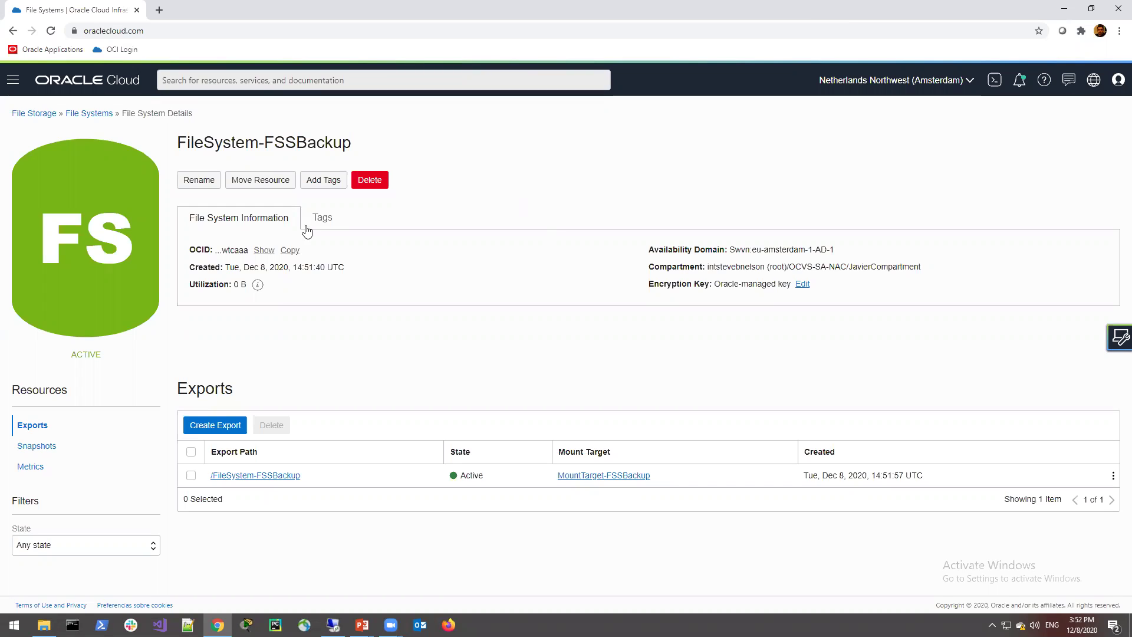
- Switch to the vSphere Client remote session and start the New Datastore wizard for the oci-w01dc datacenter in the storage inventory
{"action": "left_click", "coordinate": [333, 625]}
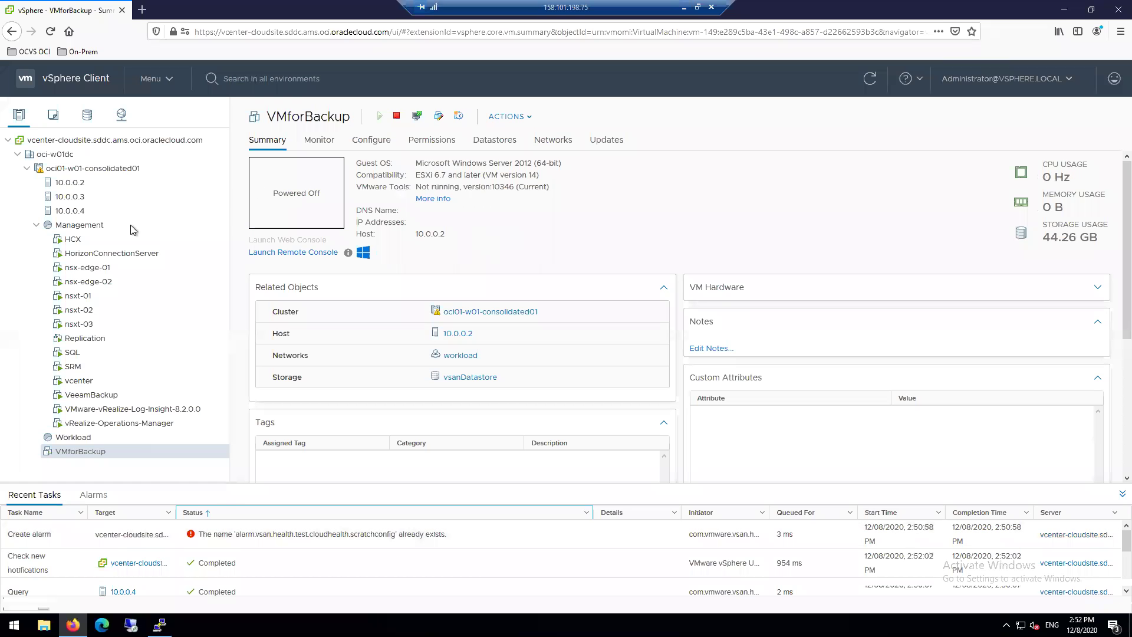
{"action": "left_click", "coordinate": [92, 118]}
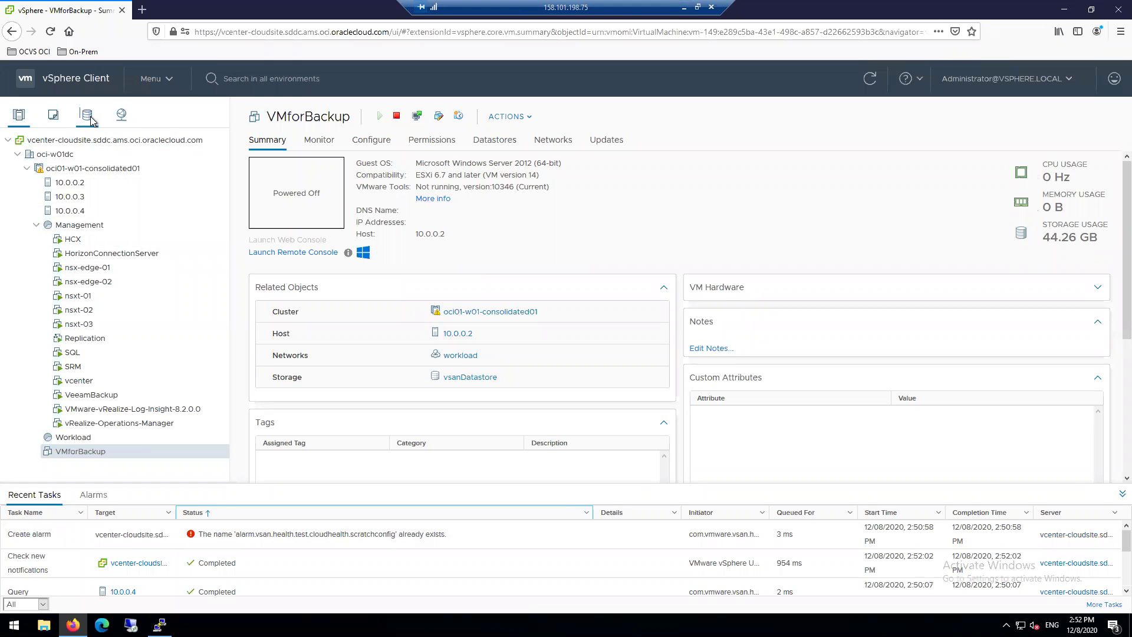
{"action": "left_click", "coordinate": [1120, 494]}
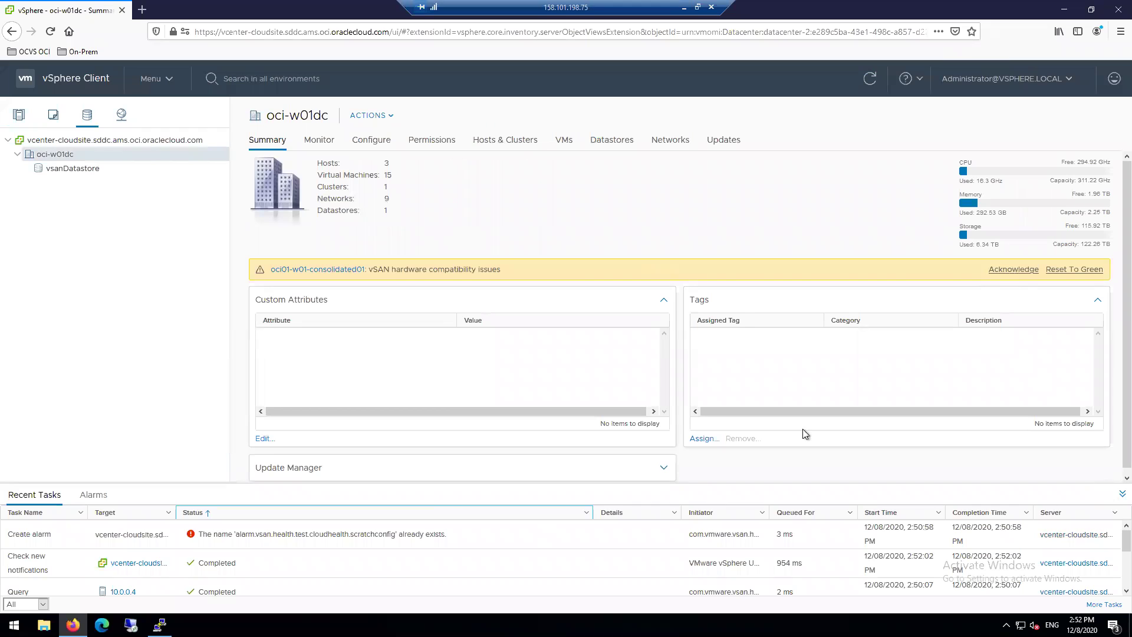
{"action": "right_click", "coordinate": [144, 157]}
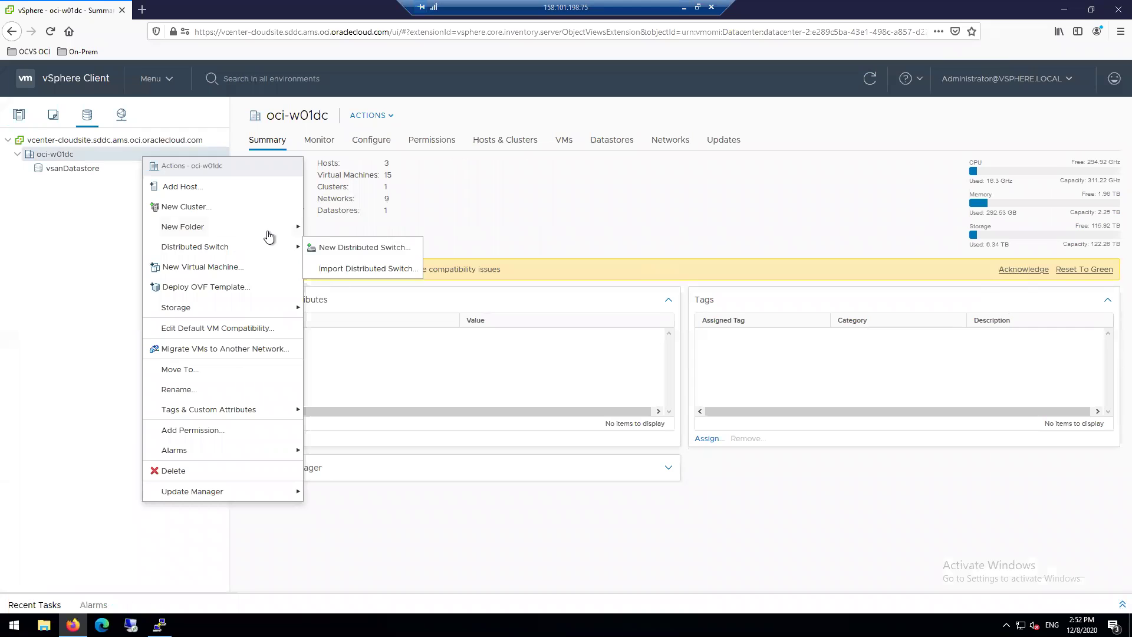
{"action": "mouse_move", "coordinate": [267, 309]}
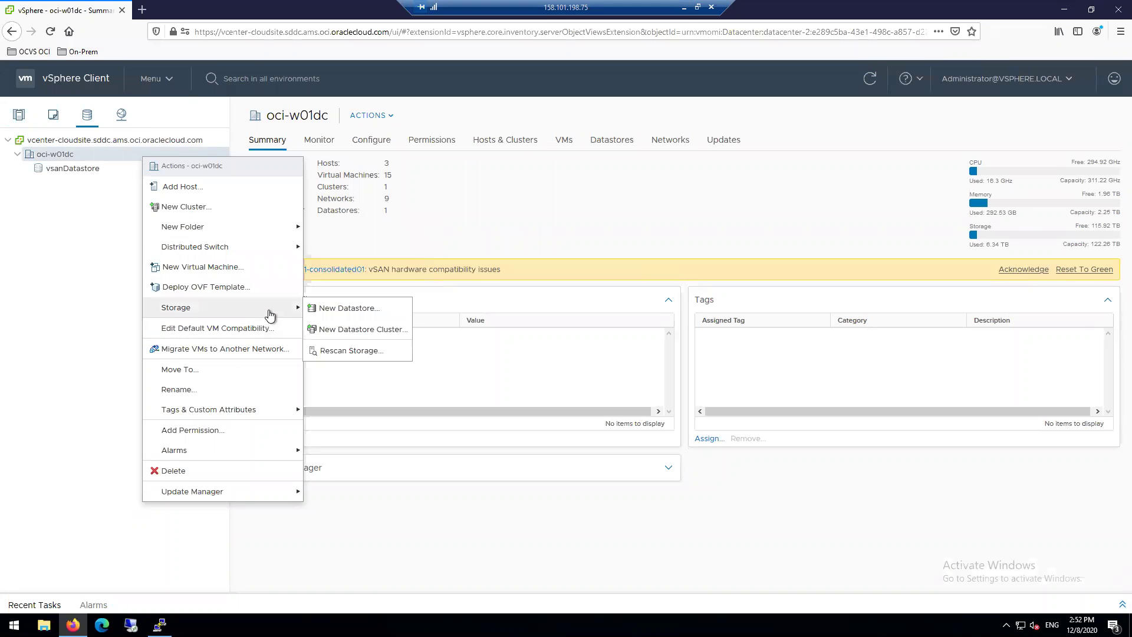
{"action": "left_click", "coordinate": [370, 308]}
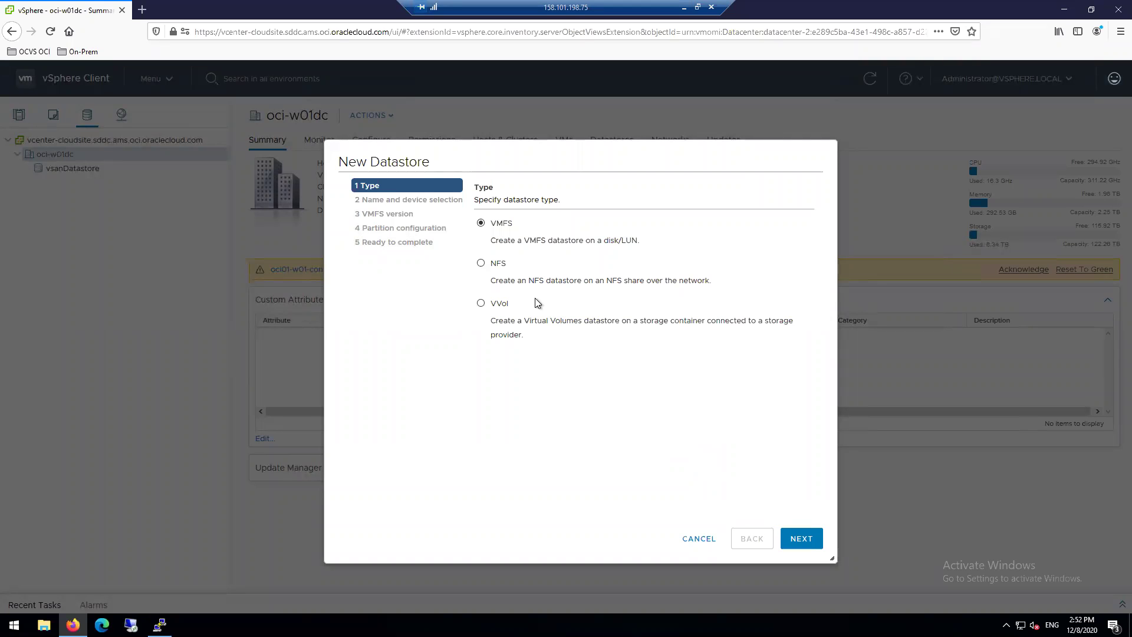
- Set the new datastore's type to NFS and its protocol version to NFS 3
{"action": "left_click", "coordinate": [481, 263]}
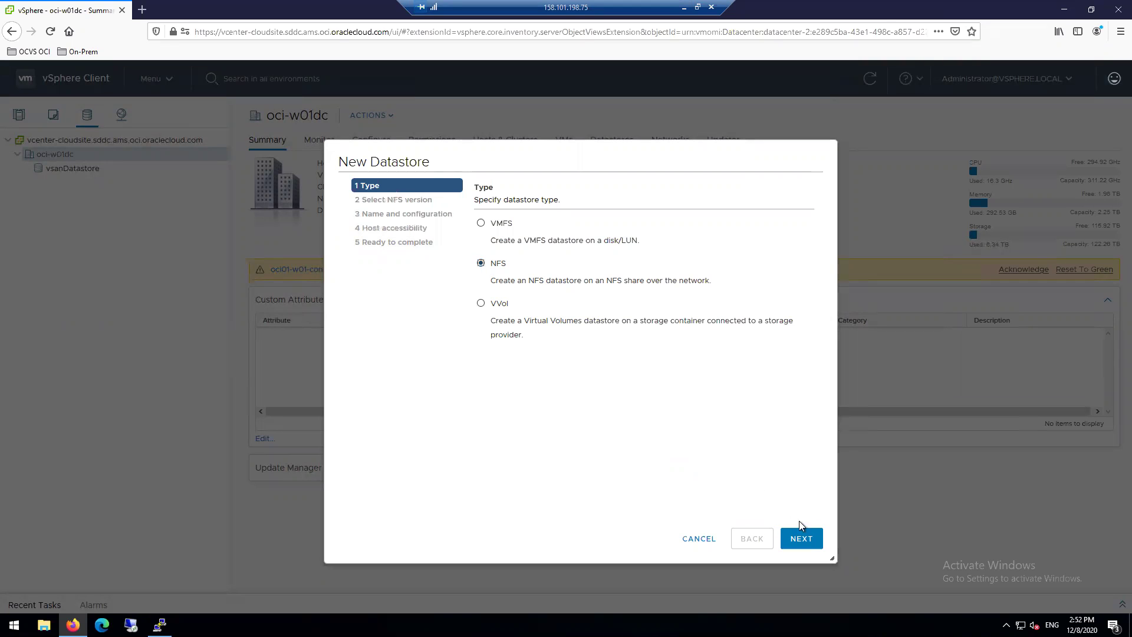
{"action": "left_click", "coordinate": [808, 536]}
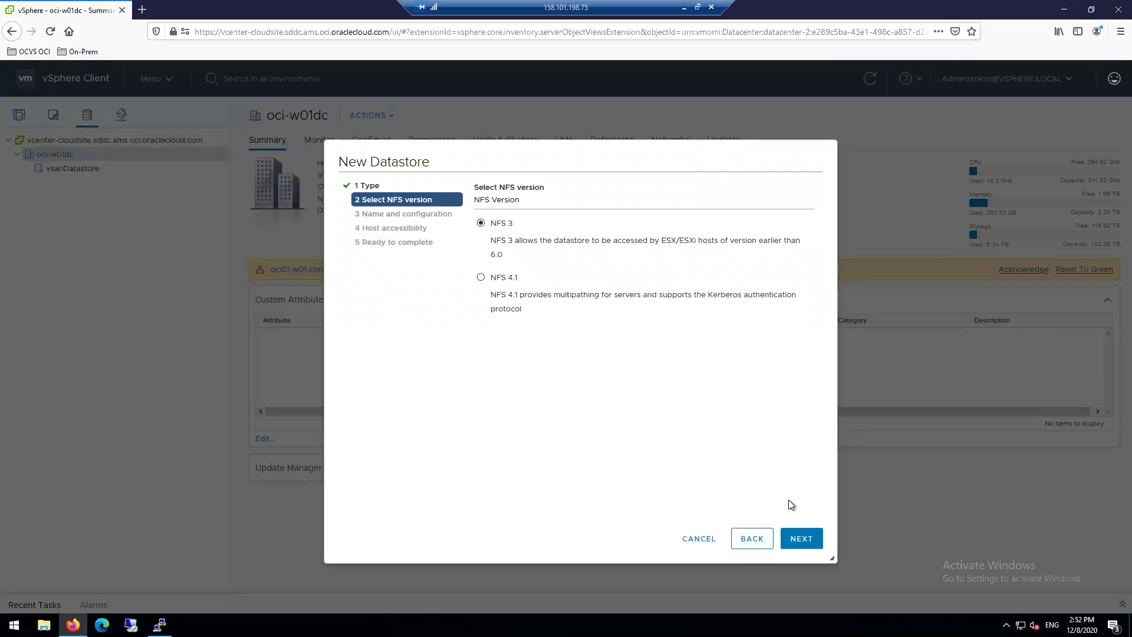
{"action": "left_click", "coordinate": [803, 543]}
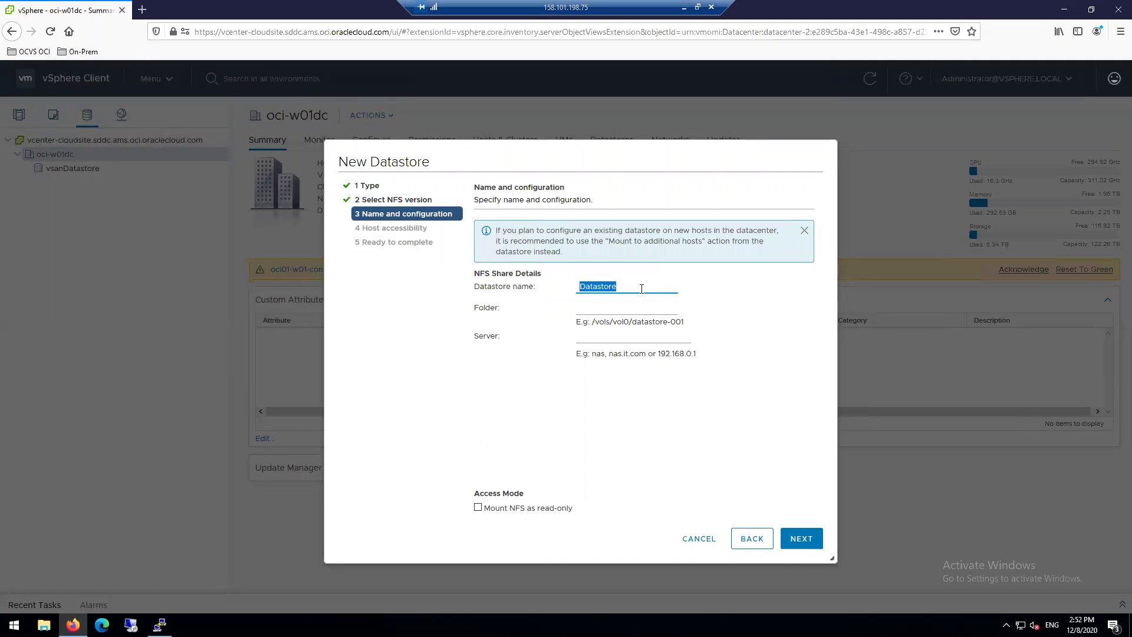
- Name the datastore FSSBackup and set its NFS folder to /FileSystem-FSSBackup
{"action": "type", "text": "FSSBackup"}
{"action": "left_click", "coordinate": [604, 309]}
{"action": "type", "text": "/FileSystem-FSSBackup"}
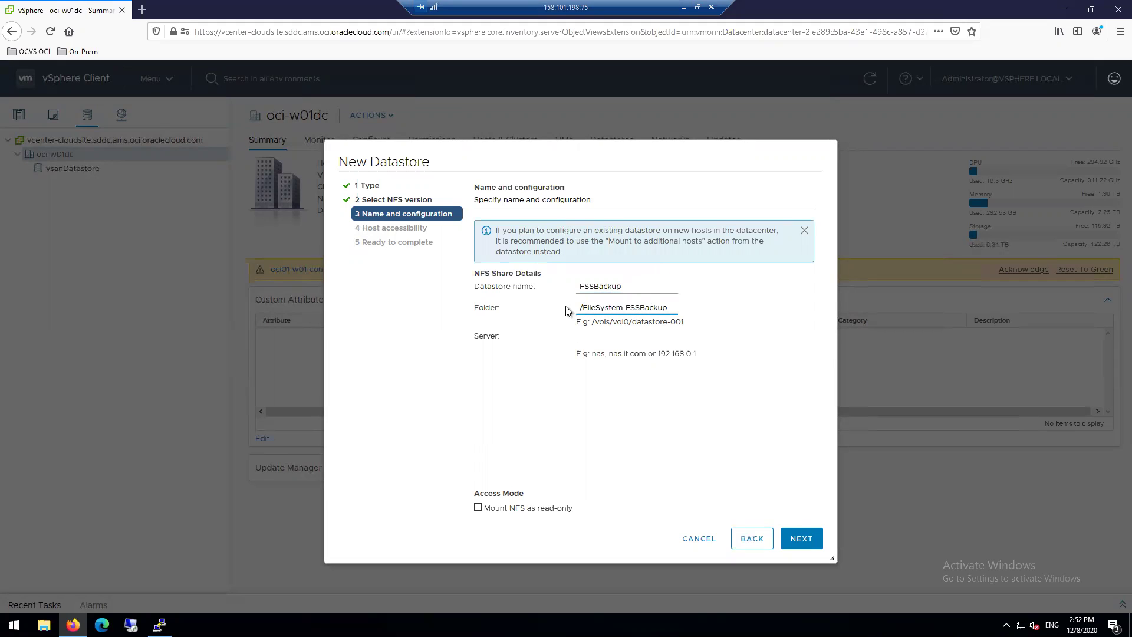
- Switch to the Oracle Cloud console and copy the IP address from the details of mount target MountTarget-FSSBackup
{"action": "left_click", "coordinate": [590, 335]}
{"action": "left_click", "coordinate": [683, 7]}
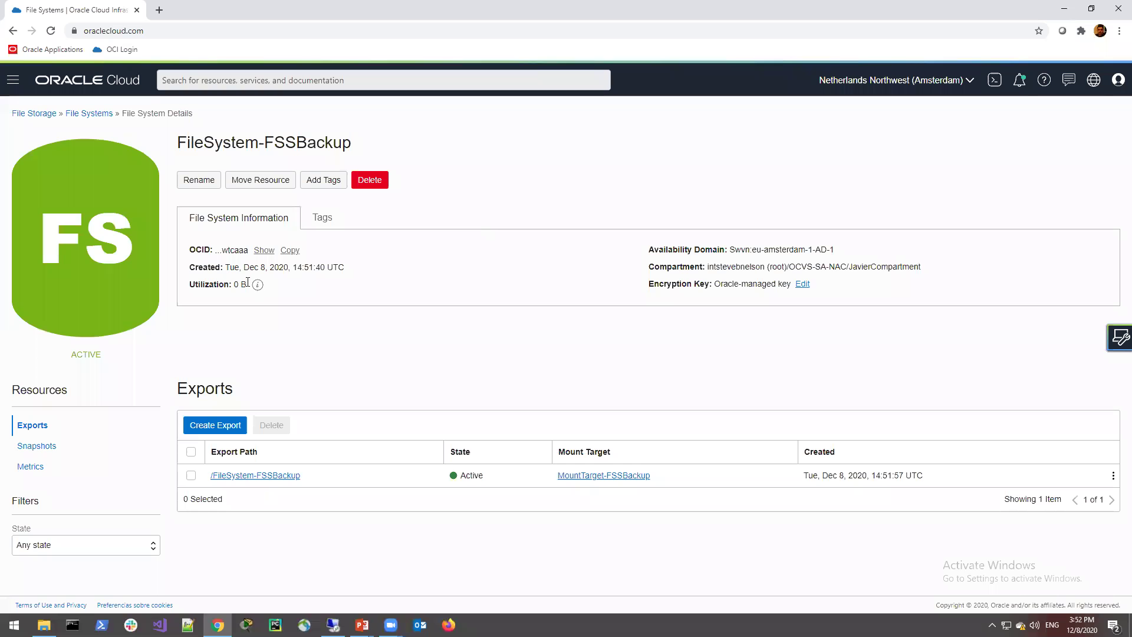
{"action": "left_click", "coordinate": [254, 478]}
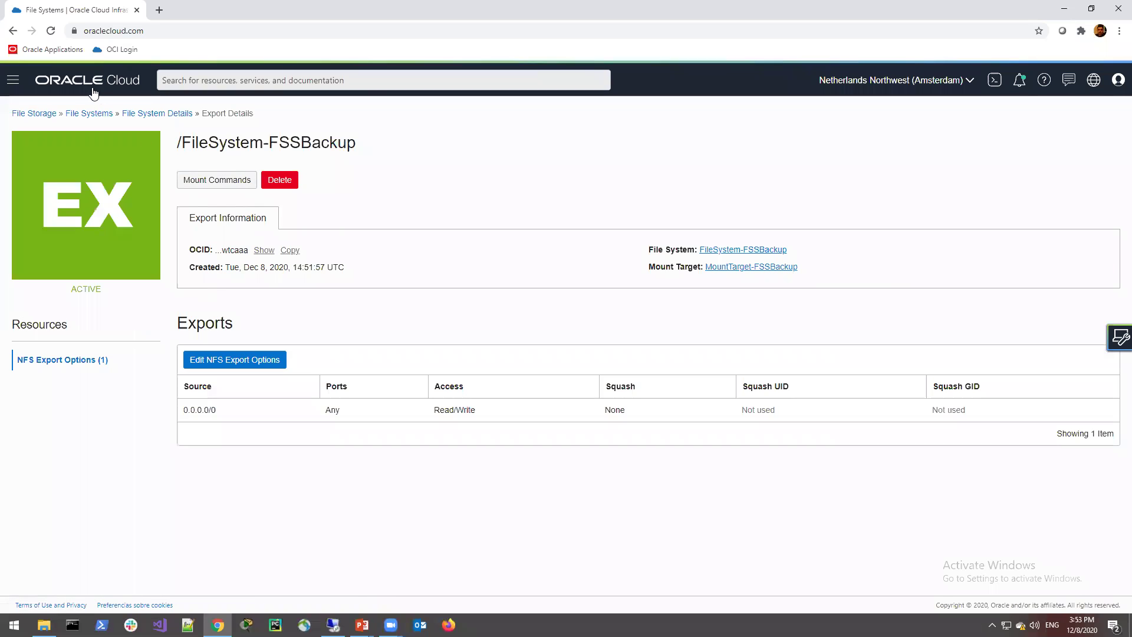
{"action": "left_click", "coordinate": [81, 113]}
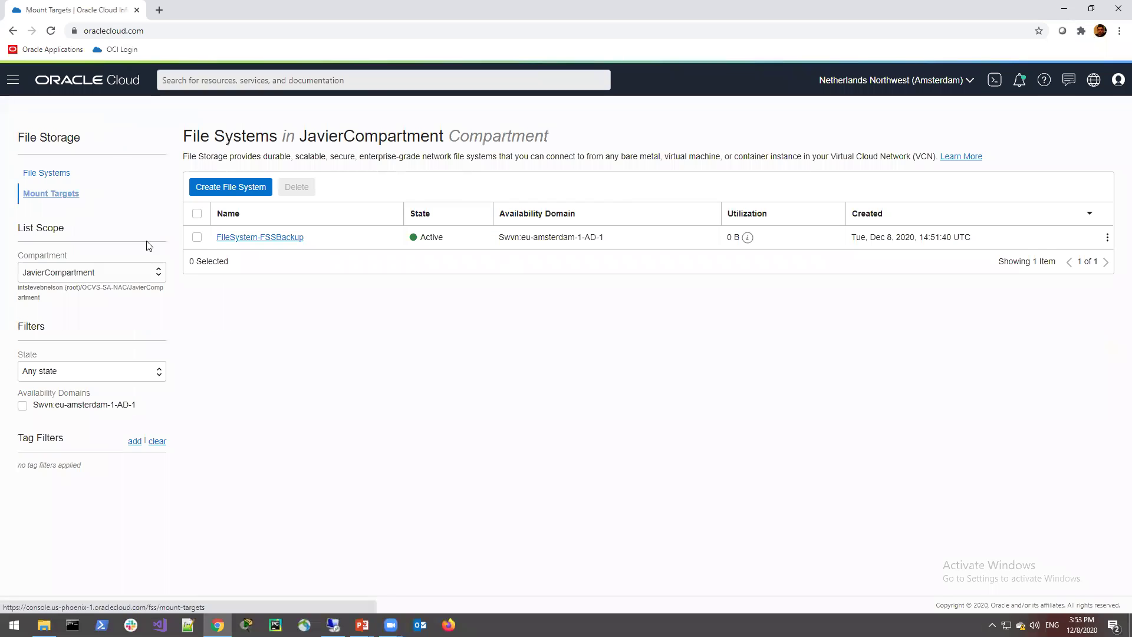
{"action": "left_click", "coordinate": [56, 194]}
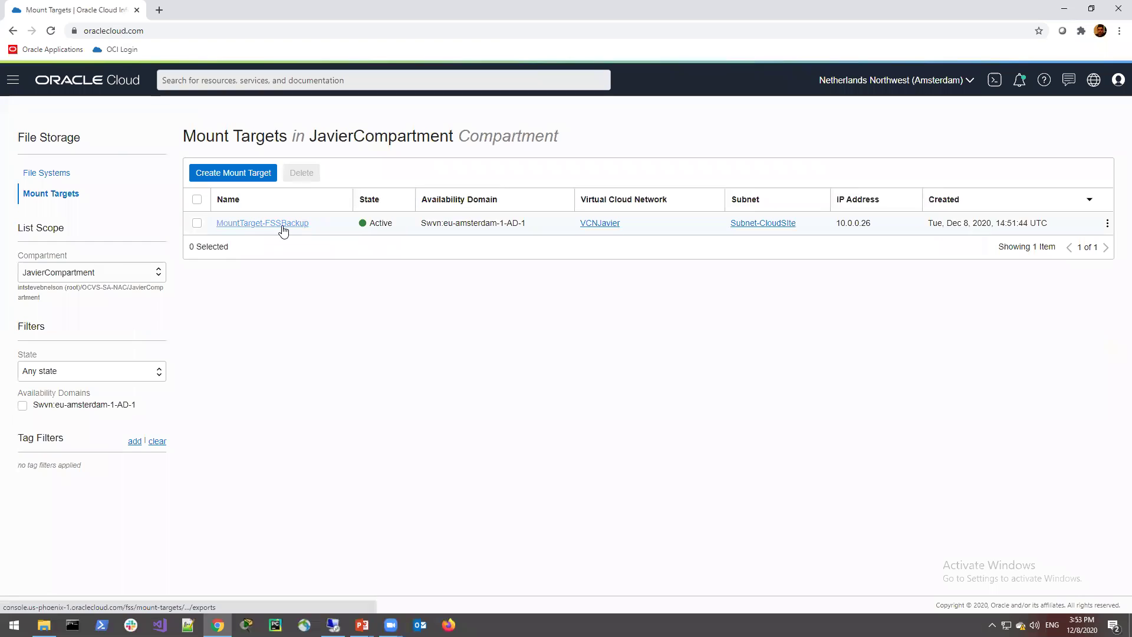
{"action": "left_click", "coordinate": [281, 226]}
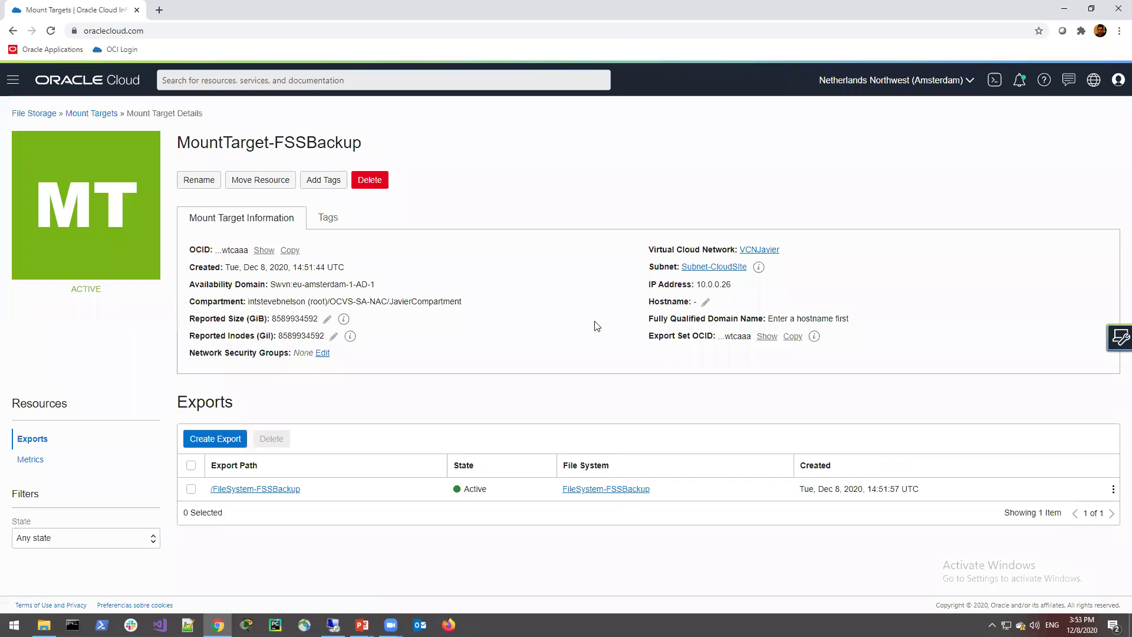
{"action": "left_click_drag", "start_coordinate": [732, 285], "coordinate": [698, 283]}
{"action": "key", "text": "ctrl+c"}
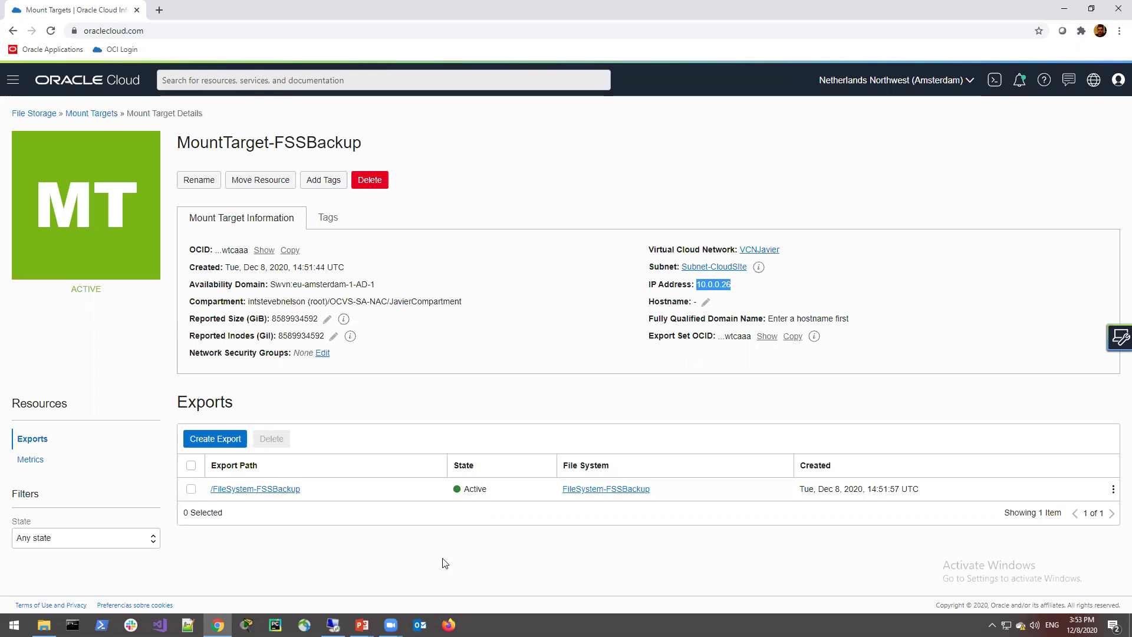
- Switch back to the vSphere remote session and enter the copied address 10.0.0.26 as the NFS server
{"action": "left_click", "coordinate": [333, 625]}
{"action": "key", "text": "ctrl+v"}
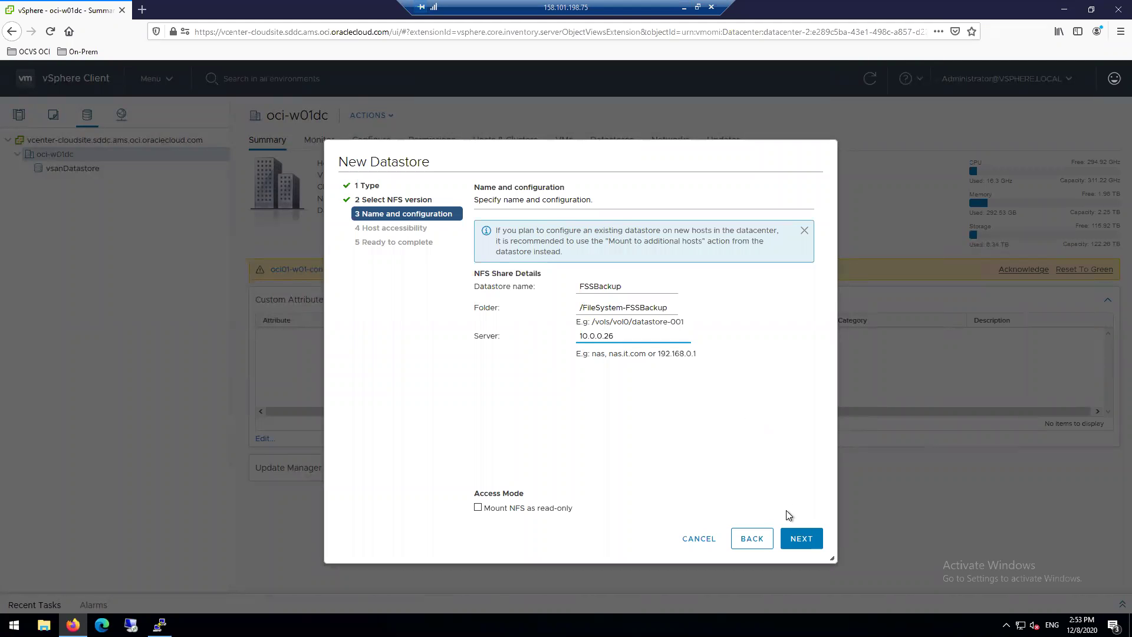
{"action": "left_click", "coordinate": [802, 538]}
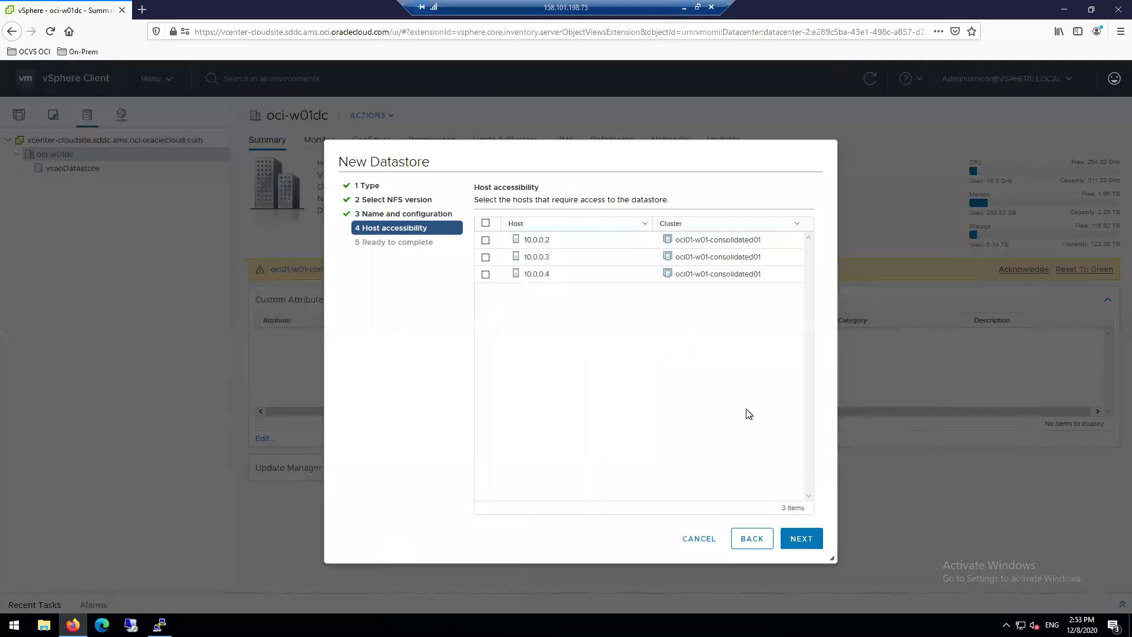
- Give hosts 10.0.0.2, 10.0.0.3 and 10.0.0.4 access to the datastore, review its access mode and finish creating it
{"action": "left_click", "coordinate": [485, 223]}
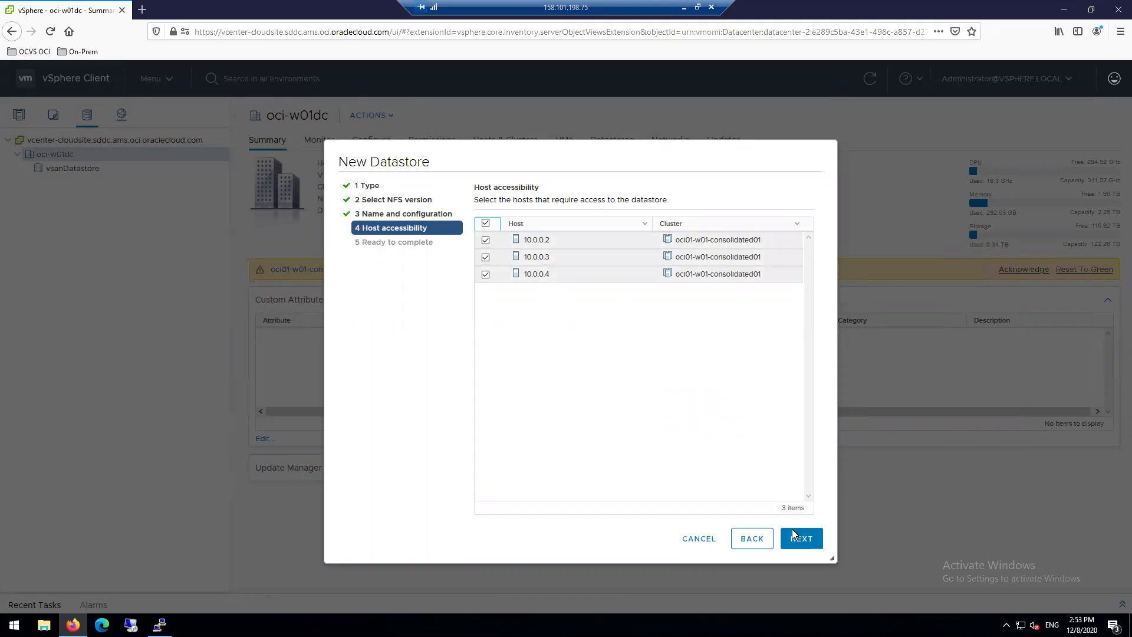
{"action": "left_click", "coordinate": [800, 541]}
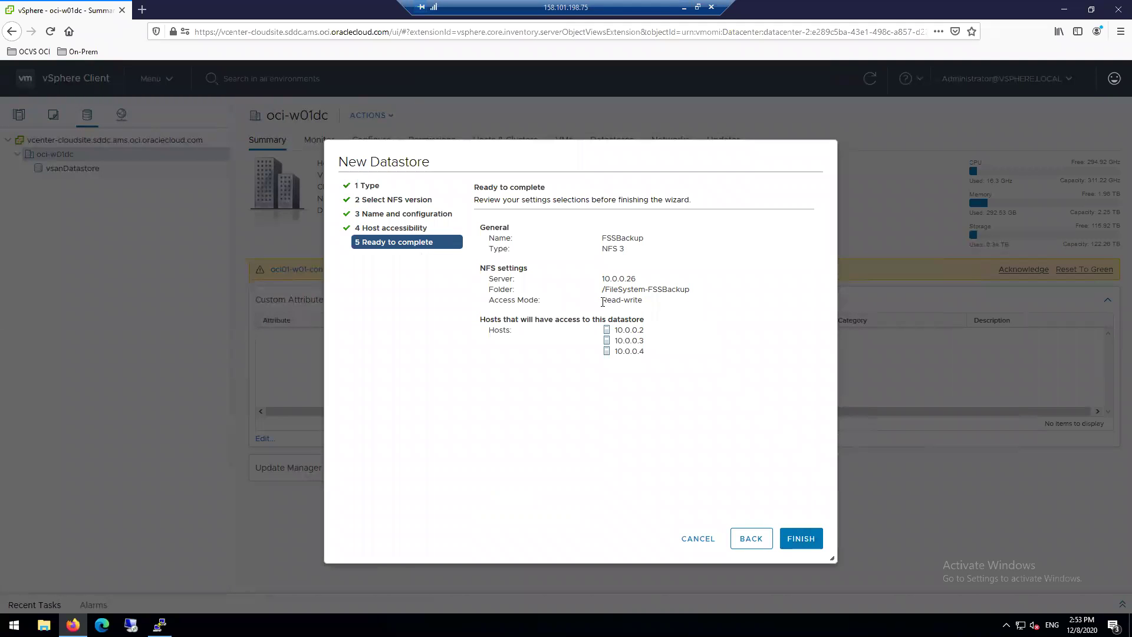
{"action": "left_click_drag", "start_coordinate": [602, 300], "coordinate": [649, 302]}
{"action": "left_click", "coordinate": [801, 538]}
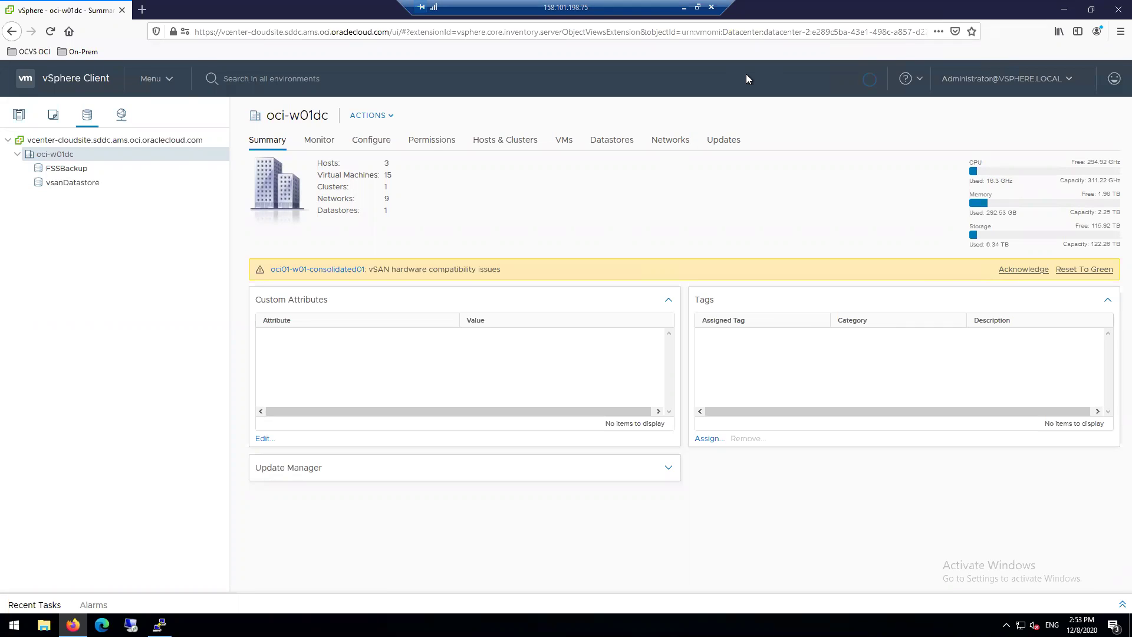
- Examine the files on the FSSBackup datastore and compare them with those on vsanDatastore
{"action": "left_click", "coordinate": [93, 168]}
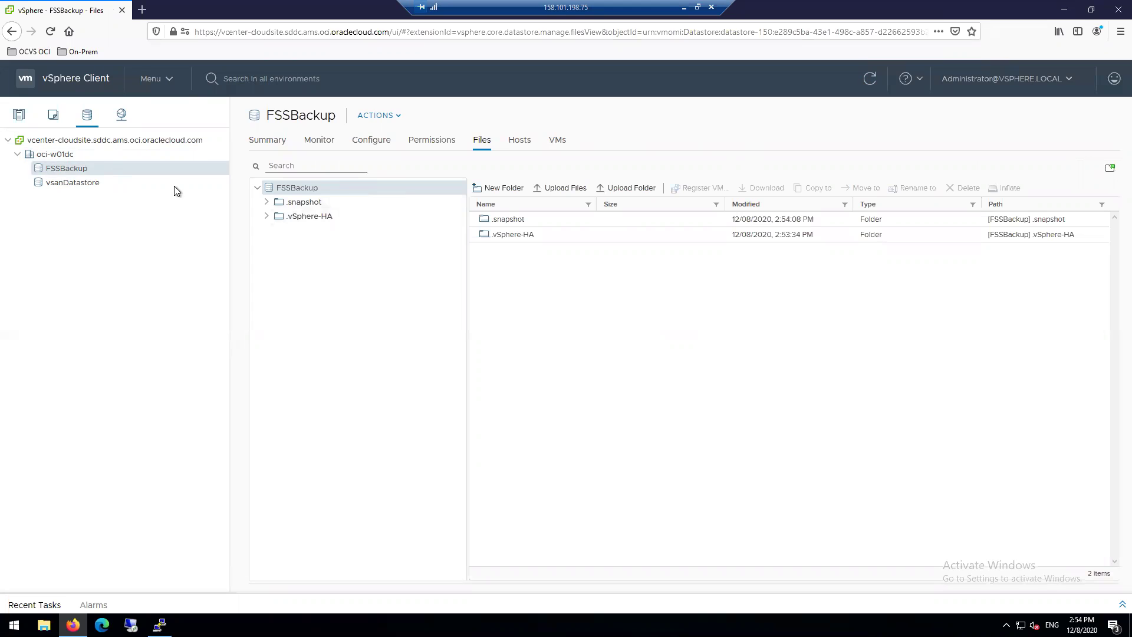
{"action": "left_click", "coordinate": [90, 182]}
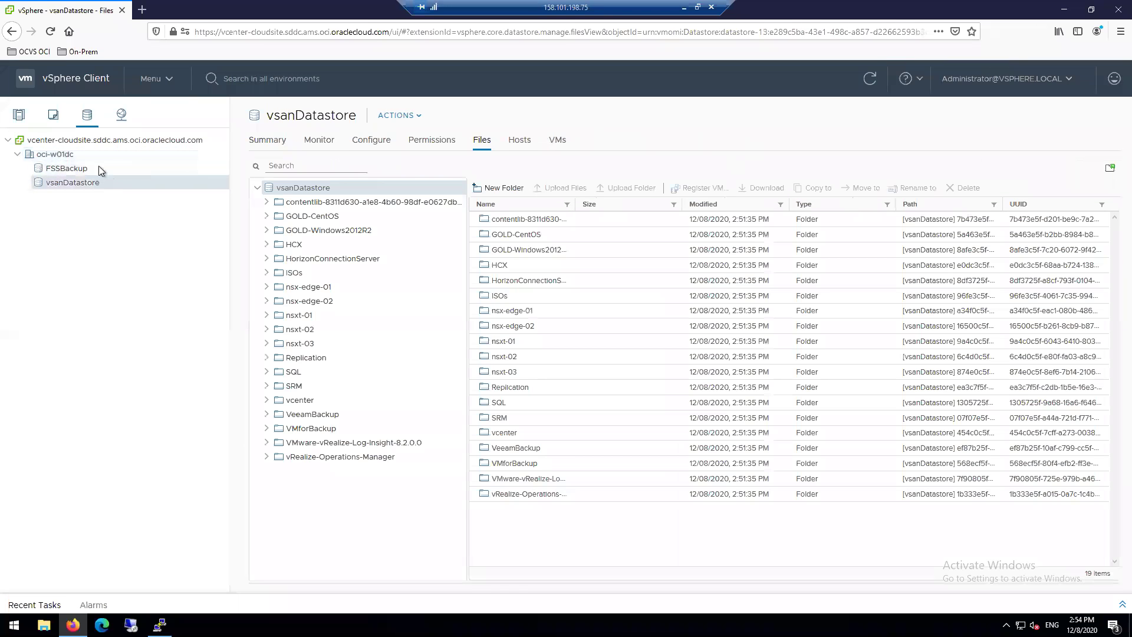
{"action": "left_click", "coordinate": [95, 168]}
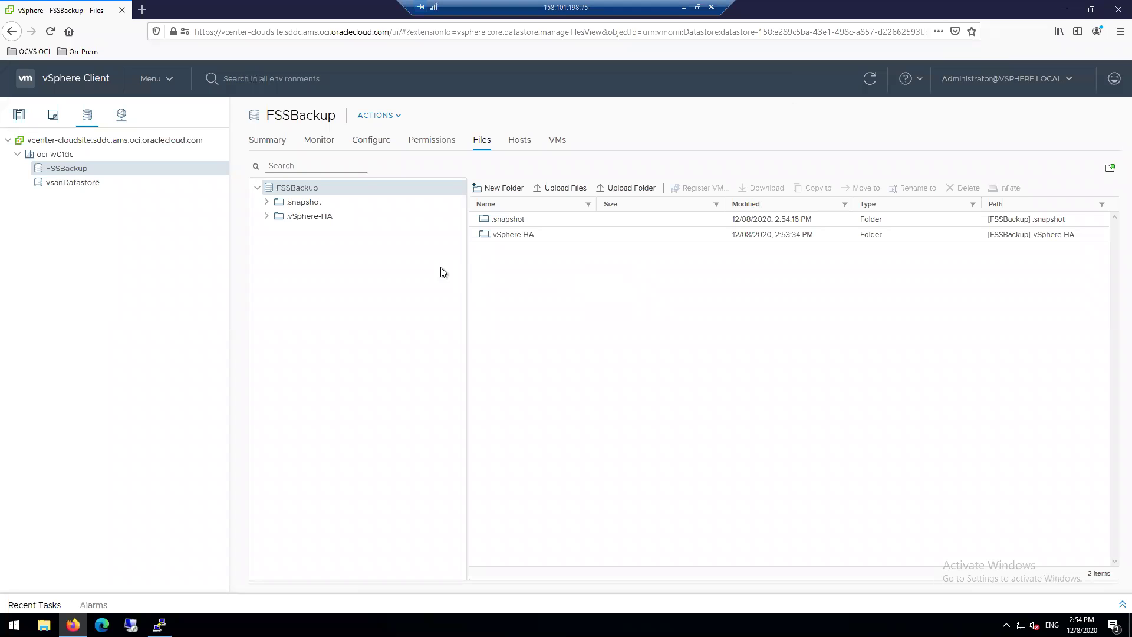
- Remove the virtual machine VMforBackup from the vSphere inventory, keeping its files on disk
{"action": "left_click", "coordinate": [19, 115]}
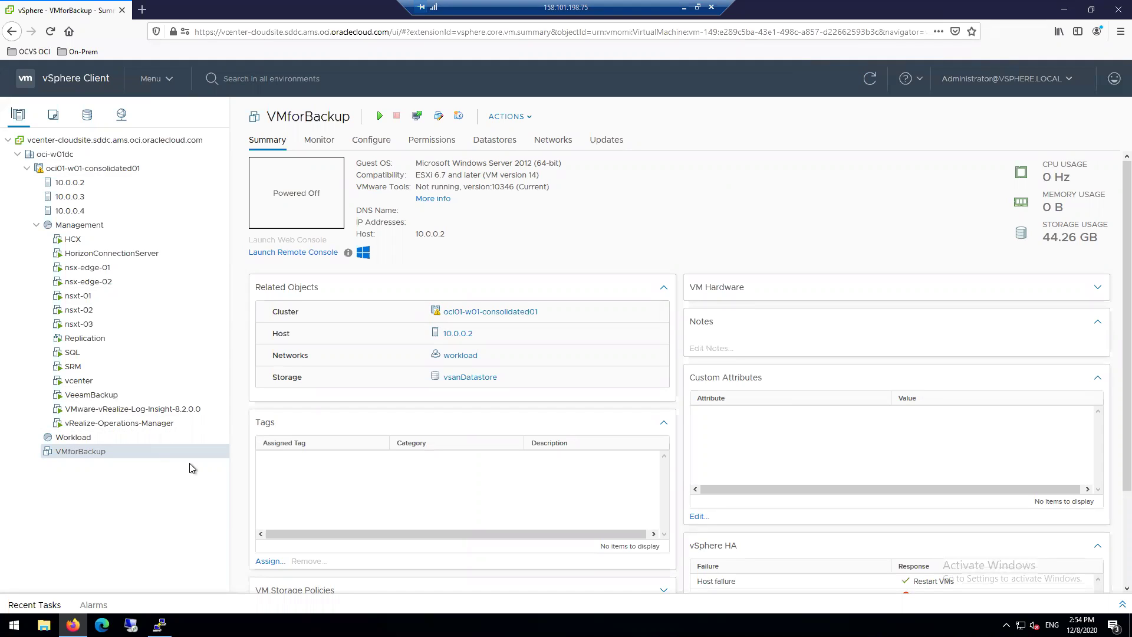
{"action": "right_click", "coordinate": [142, 454]}
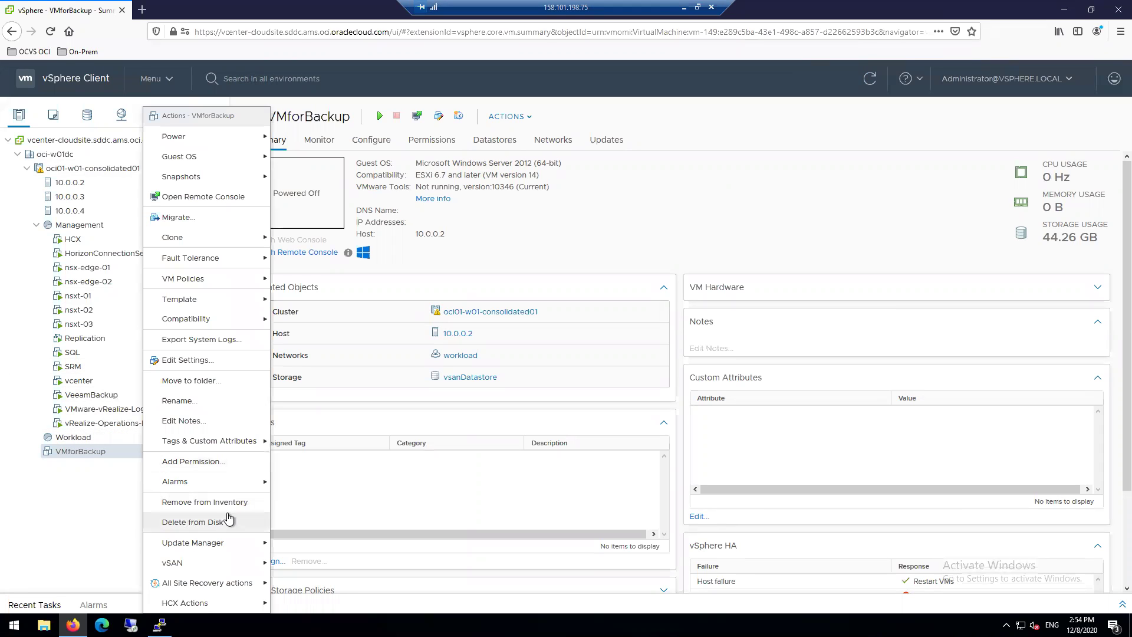
{"action": "left_click", "coordinate": [253, 501]}
{"action": "left_click", "coordinate": [710, 374]}
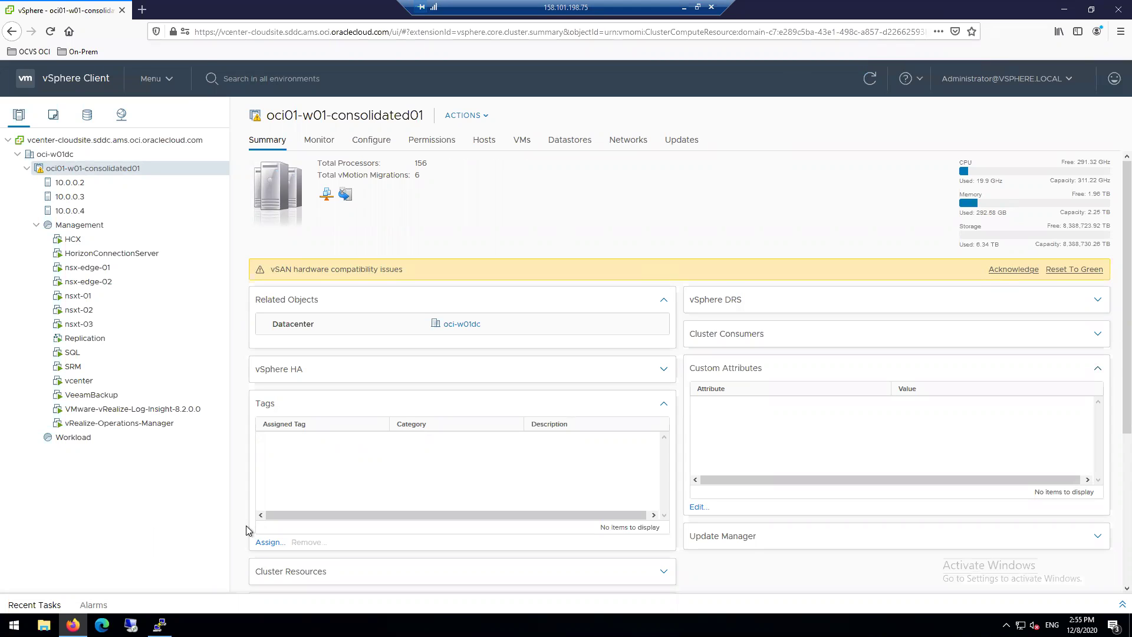
- Switch to the PuTTY session on host 10.0.0.2, clear it, change to /vmfs/volumes/vsanDatastore/ and list the contents
{"action": "left_click", "coordinate": [159, 625]}
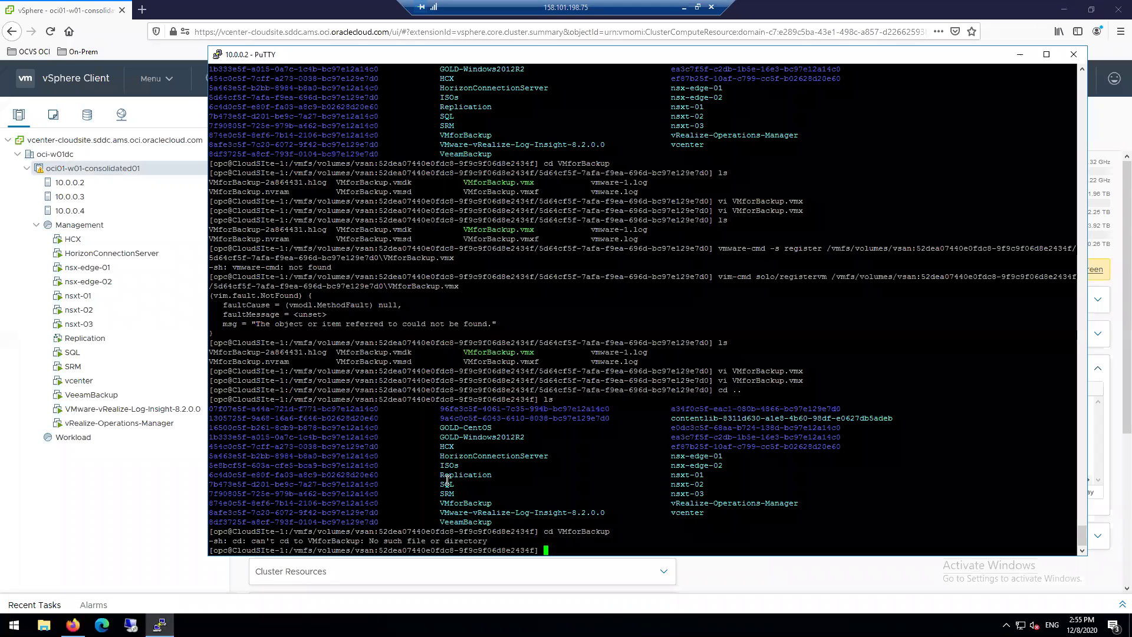
{"action": "type", "text": "clear"}
{"action": "key", "text": "Return"}
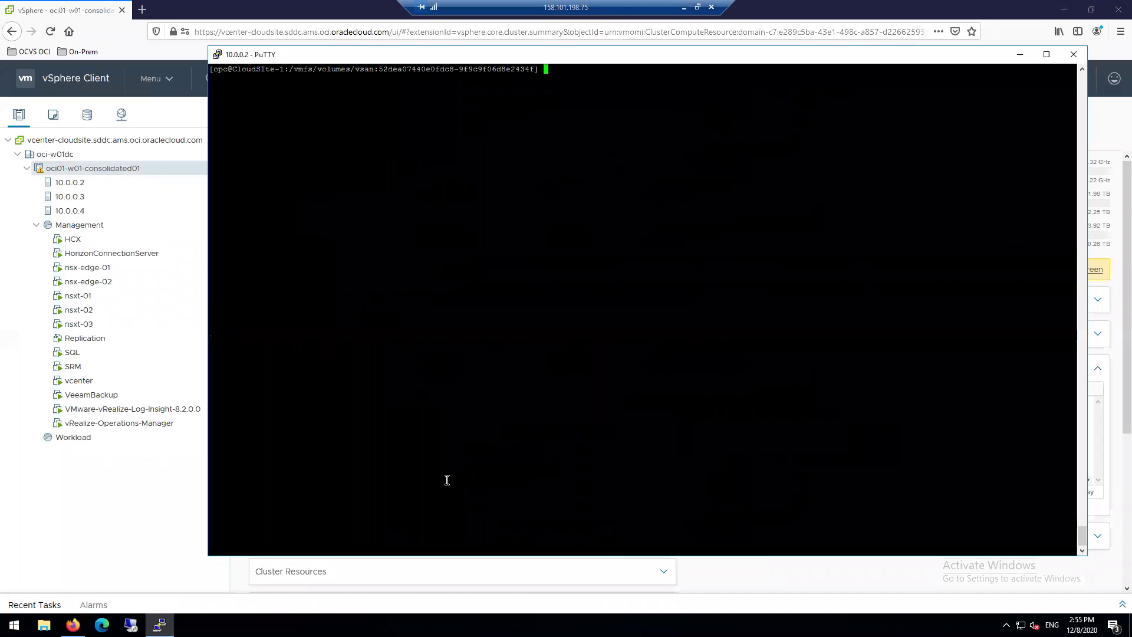
{"action": "type", "text": "cd /vmfs/vo"}
{"action": "key", "text": "Tab"}
{"action": "type", "text": "vsanD"}
{"action": "key", "text": "Tab"}
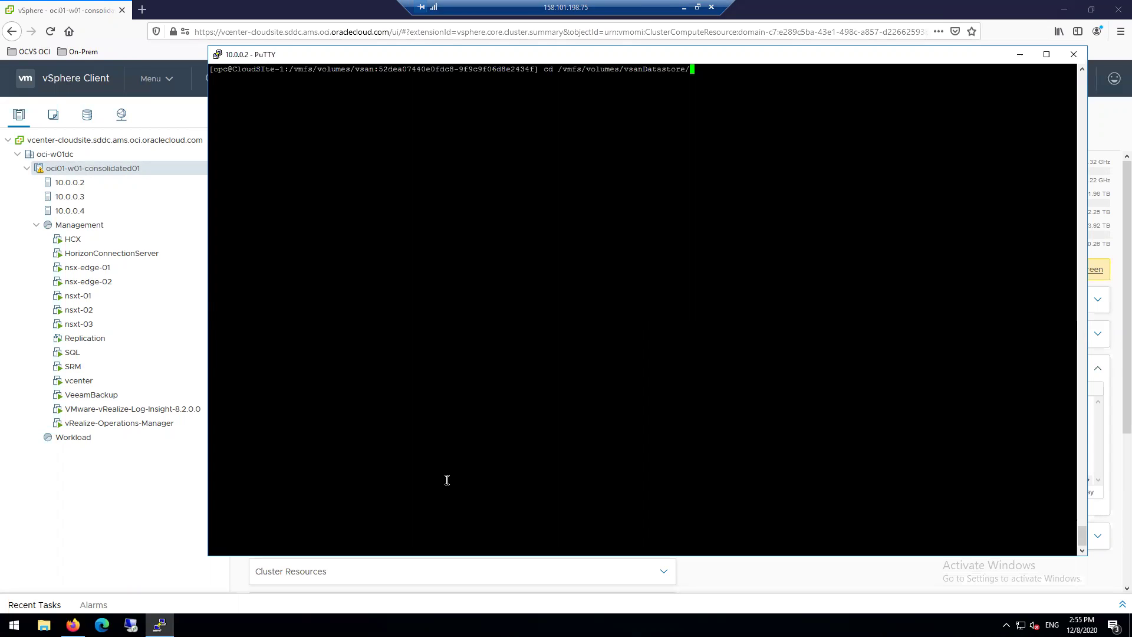
{"action": "key", "text": "Return"}
{"action": "type", "text": "ls"}
{"action": "key", "text": "Return"}
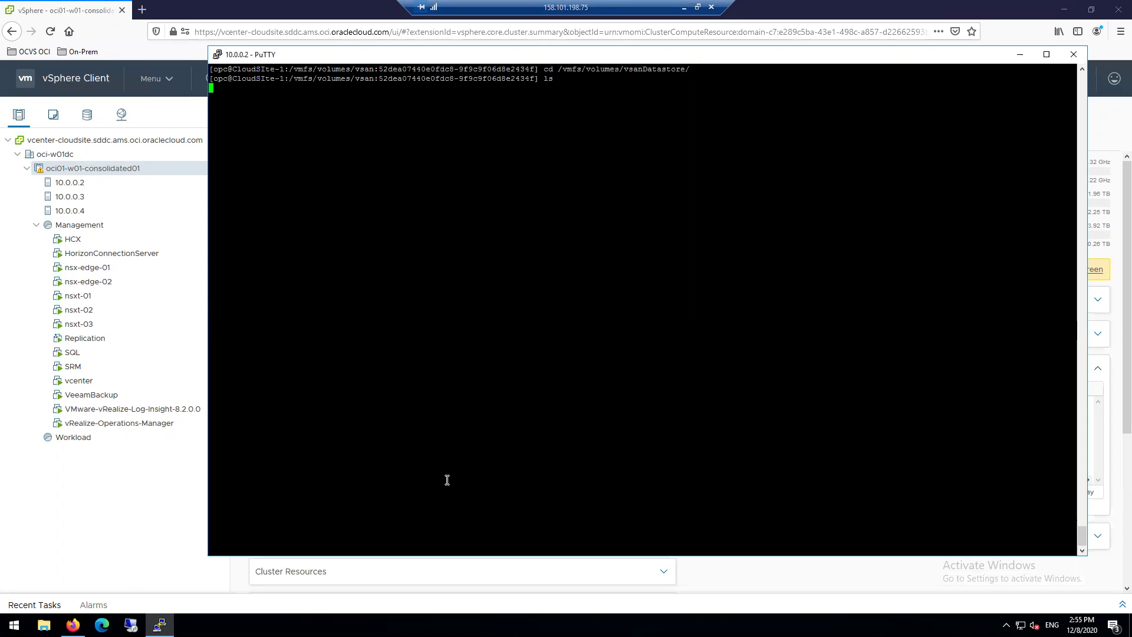
- Change into the VMforBackup directory and open VMforBackup.vmx in vi
{"action": "type", "text": "cd"}
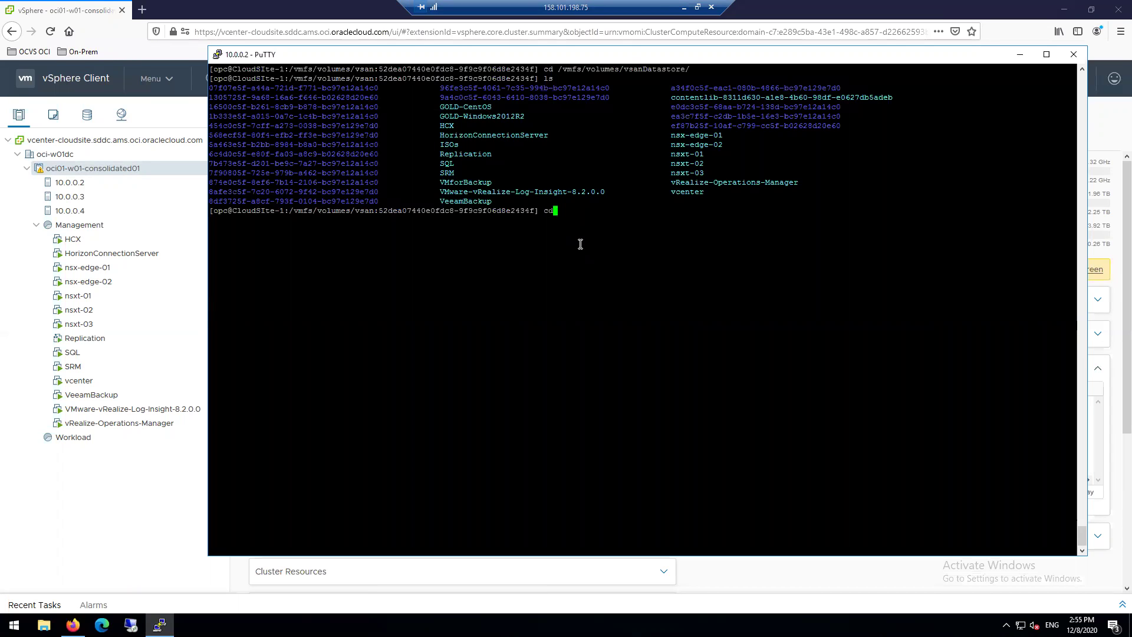
{"action": "double_click", "coordinate": [481, 182]}
{"action": "right_click", "coordinate": [663, 188]}
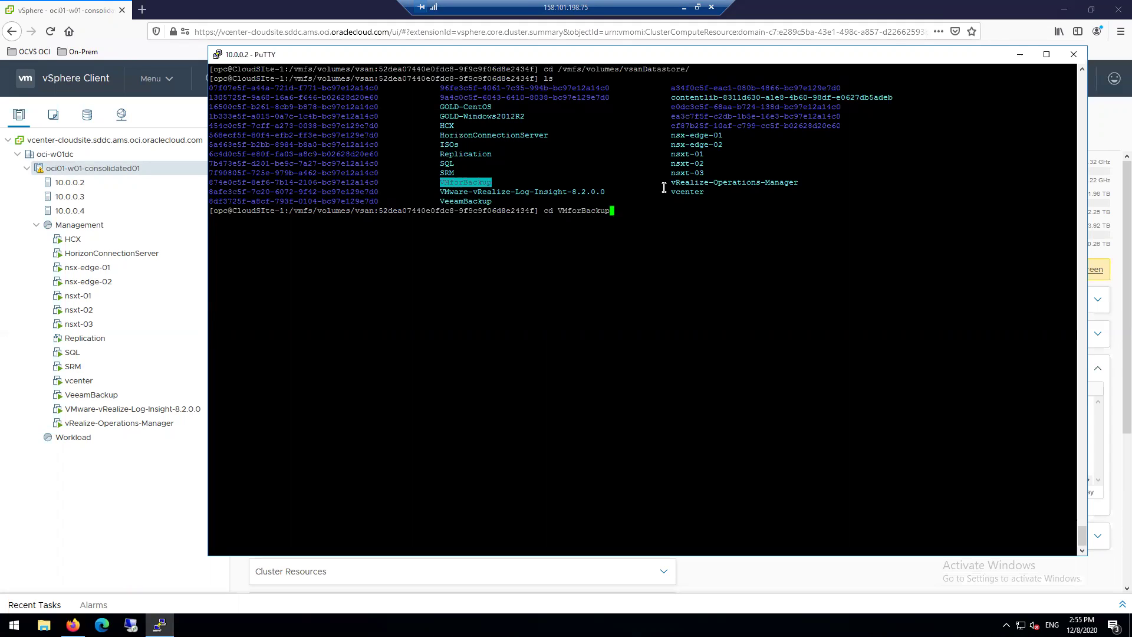
{"action": "key", "text": "Return"}
{"action": "type", "text": "vi "}
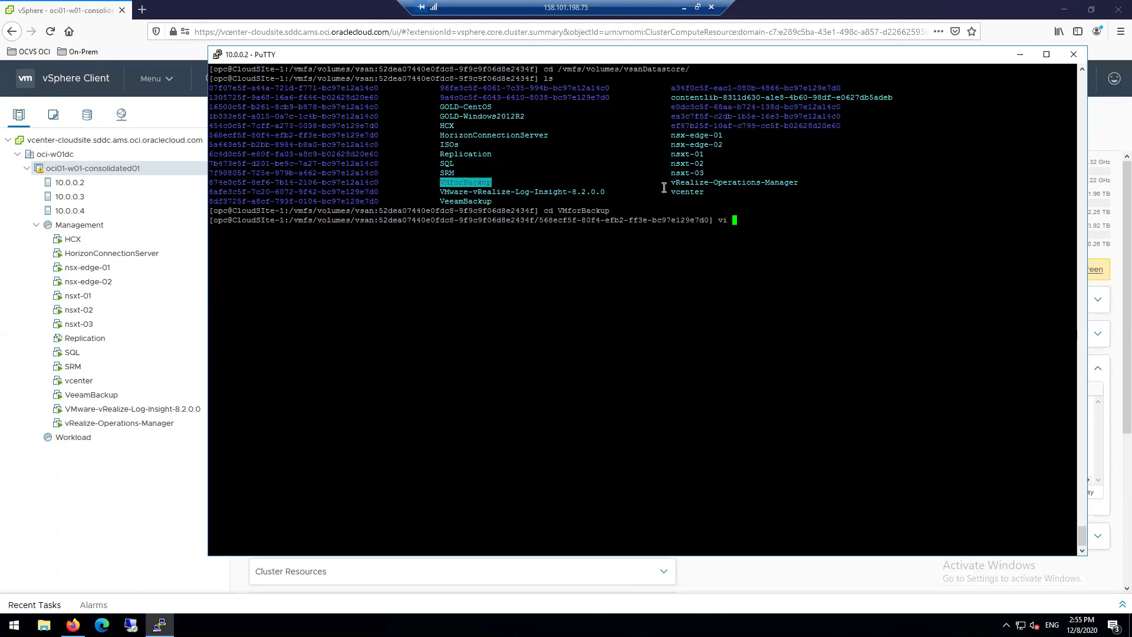
{"action": "type", "text": "VMfo"}
{"action": "key", "text": "Tab"}
{"action": "type", "text": ".vmx"}
{"action": "key", "text": "Return"}
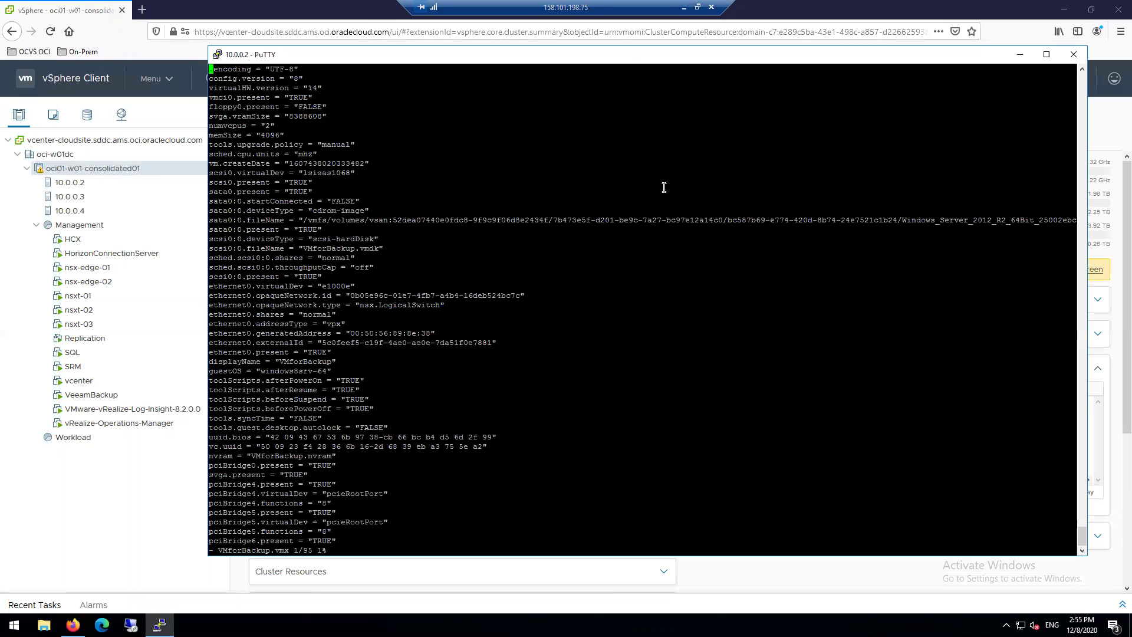
- Append workingDir = "/vmfs/volumes/27b6a57d-a75295aa/VMforBackup" and snapshot.redoNotWithParent = "true" to the file's end, removing trailing spaces
{"action": "key", "text": "shift+g"}
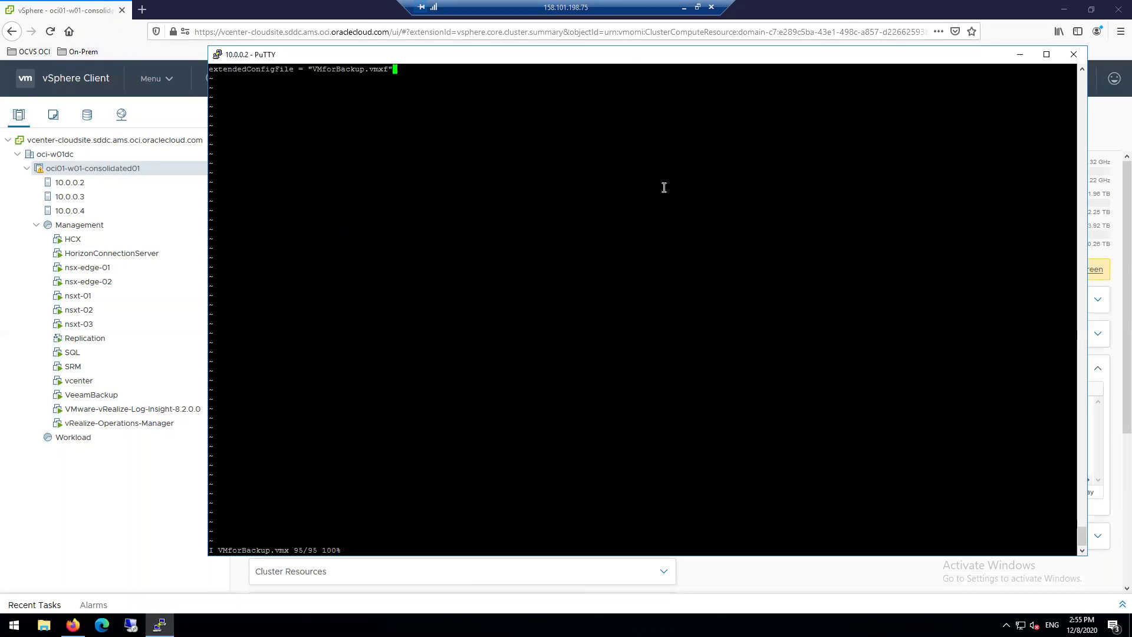
{"action": "key", "text": "Return"}
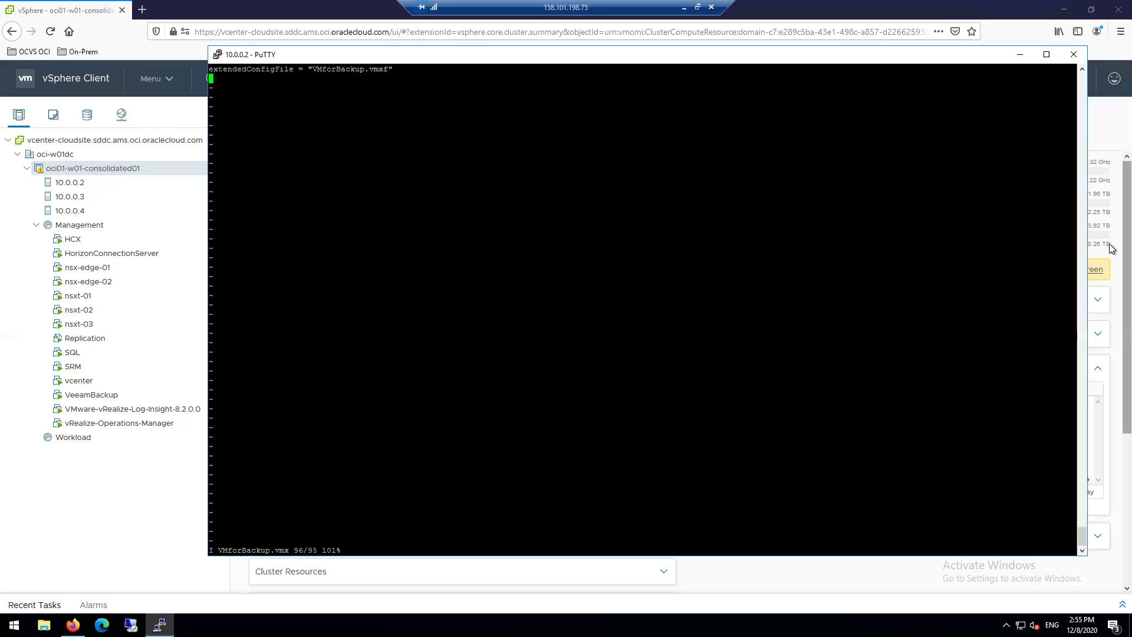
{"action": "right_click", "coordinate": [362, 86]}
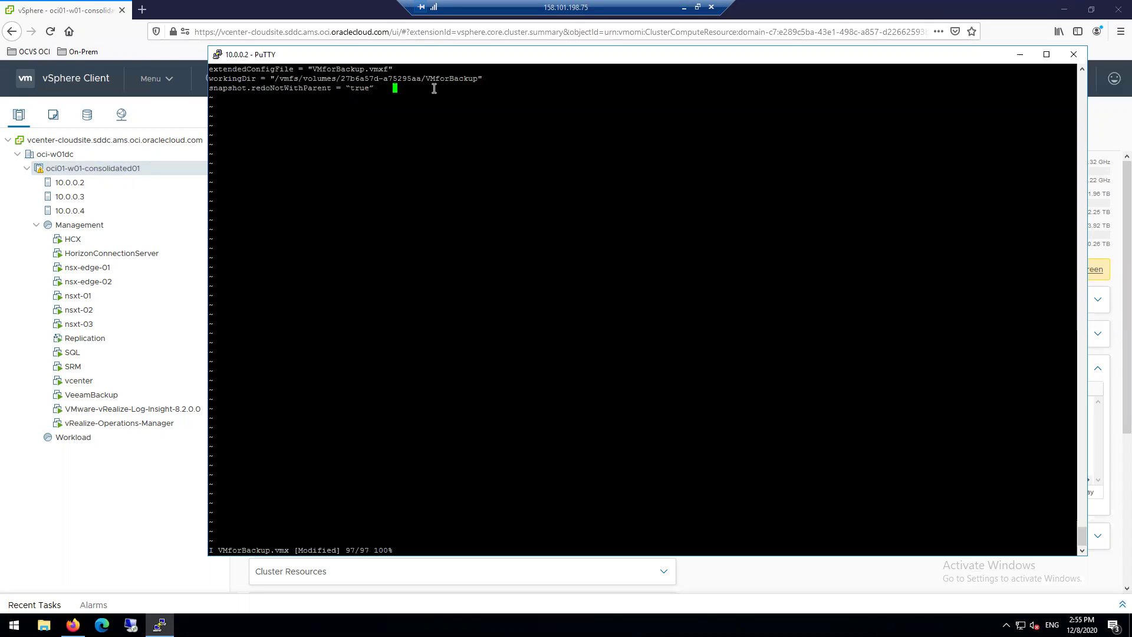
{"action": "key", "text": "BackSpace"}
{"action": "key", "text": "BackSpace"}
{"action": "key", "text": "BackSpace"}
{"action": "key", "text": "BackSpace"}
- Open the FSSBackup datastore's summary in the vSphere Client and copy the volume ID 9955af79-b64a02d6 from its URL
{"action": "left_click", "coordinate": [90, 118]}
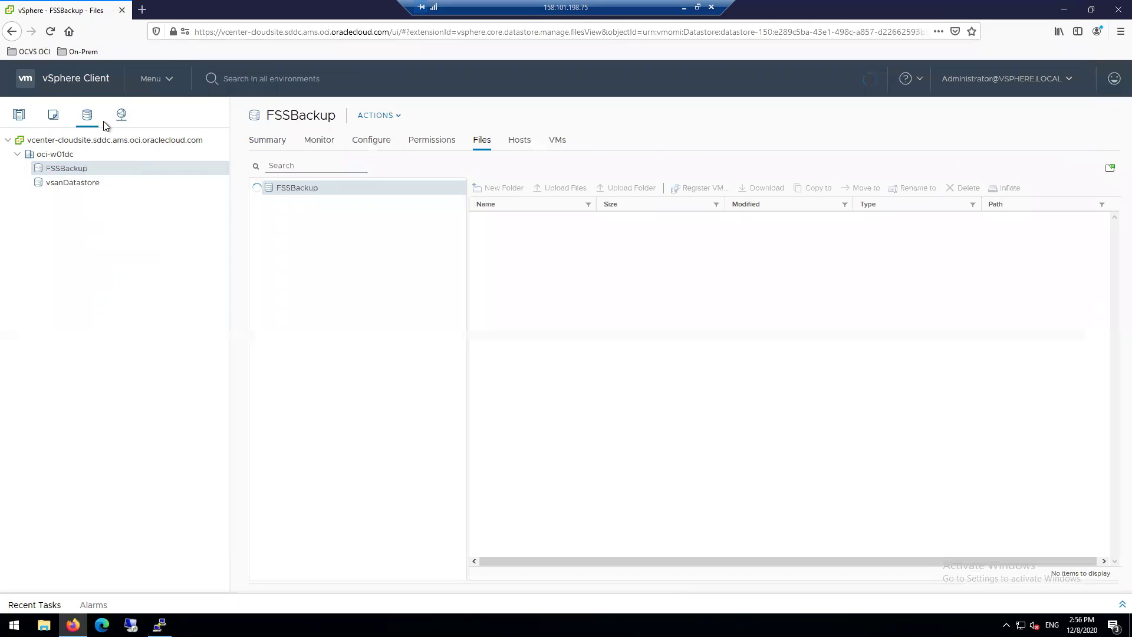
{"action": "left_click", "coordinate": [280, 146]}
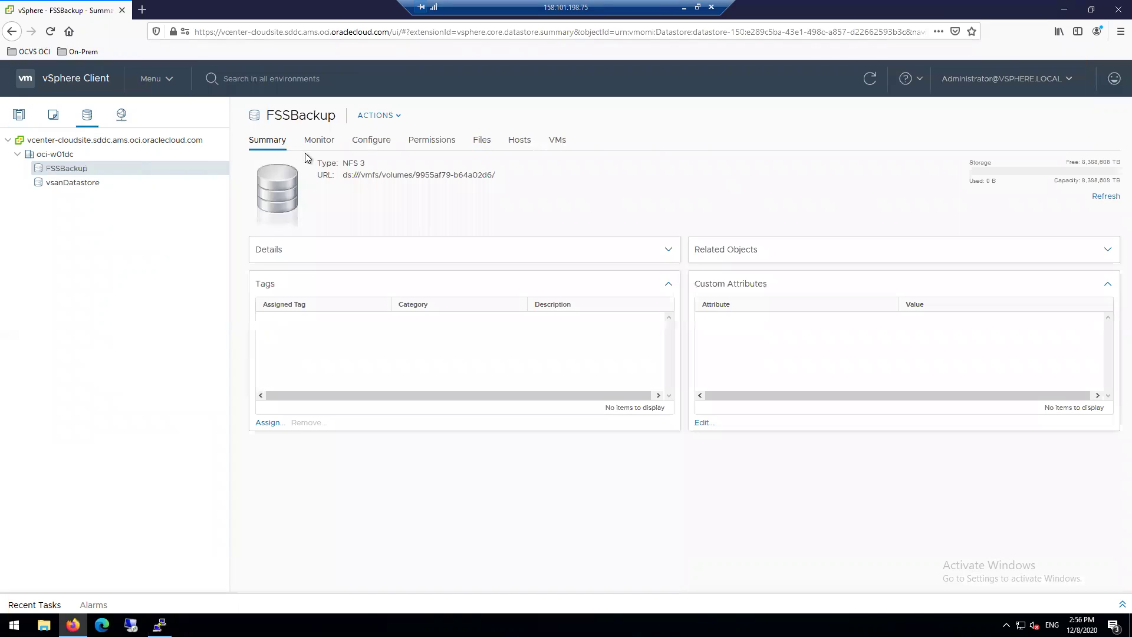
{"action": "left_click_drag", "start_coordinate": [494, 175], "coordinate": [416, 174]}
{"action": "right_click", "coordinate": [428, 173]}
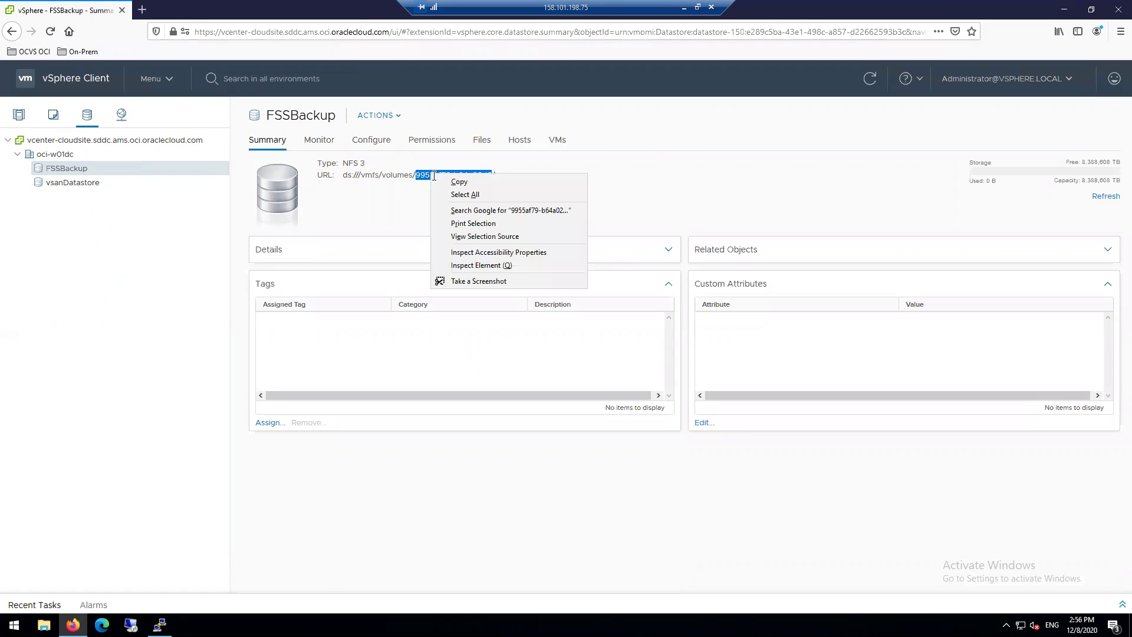
{"action": "left_click", "coordinate": [479, 182]}
- Switch to the PuTTY session and delete the volume ID 27b6a57d-a75295aa from the workingDir path in VMforBackup.vmx
{"action": "left_click", "coordinate": [160, 624]}
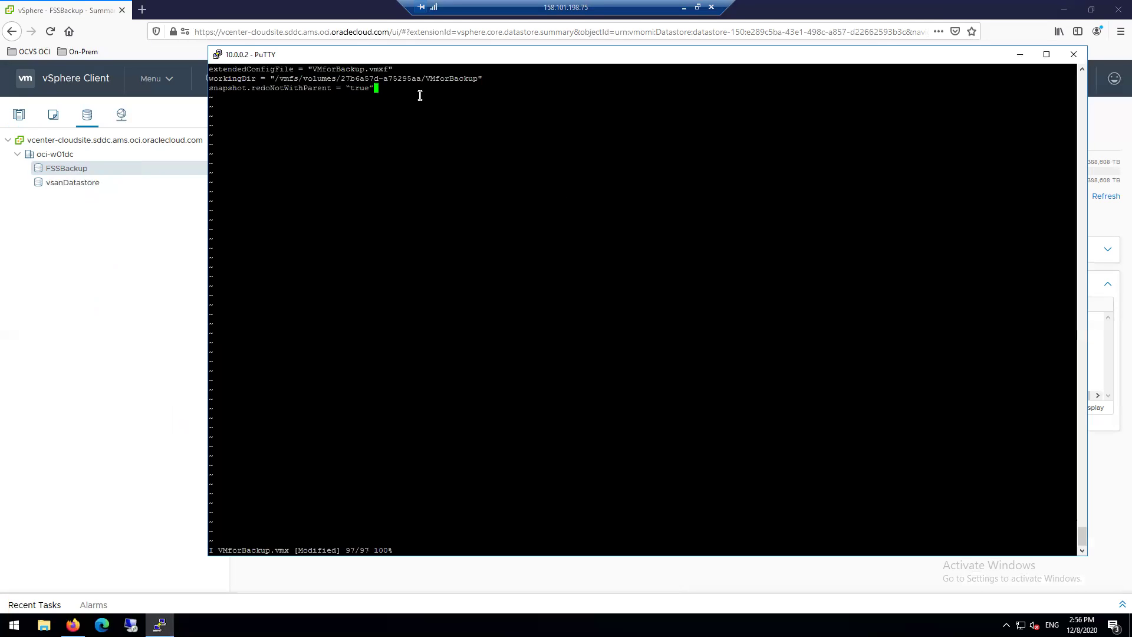
{"action": "left_click_drag", "start_coordinate": [422, 78], "coordinate": [341, 78]}
{"action": "right_click", "coordinate": [348, 78]}
{"action": "key", "text": "BackSpace"}
{"action": "key", "text": "BackSpace"}
{"action": "key", "text": "BackSpace"}
{"action": "key", "text": "BackSpace"}
{"action": "key", "text": "BackSpace"}
{"action": "key", "text": "BackSpace"}
{"action": "key", "text": "BackSpace"}
{"action": "key", "text": "BackSpace"}
{"action": "key", "text": "BackSpace"}
{"action": "key", "text": "BackSpace"}
{"action": "key", "text": "BackSpace"}
{"action": "key", "text": "BackSpace"}
{"action": "key", "text": "BackSpace"}
{"action": "key", "text": "BackSpace"}
{"action": "key", "text": "BackSpace"}
{"action": "key", "text": "BackSpace"}
{"action": "key", "text": "BackSpace"}
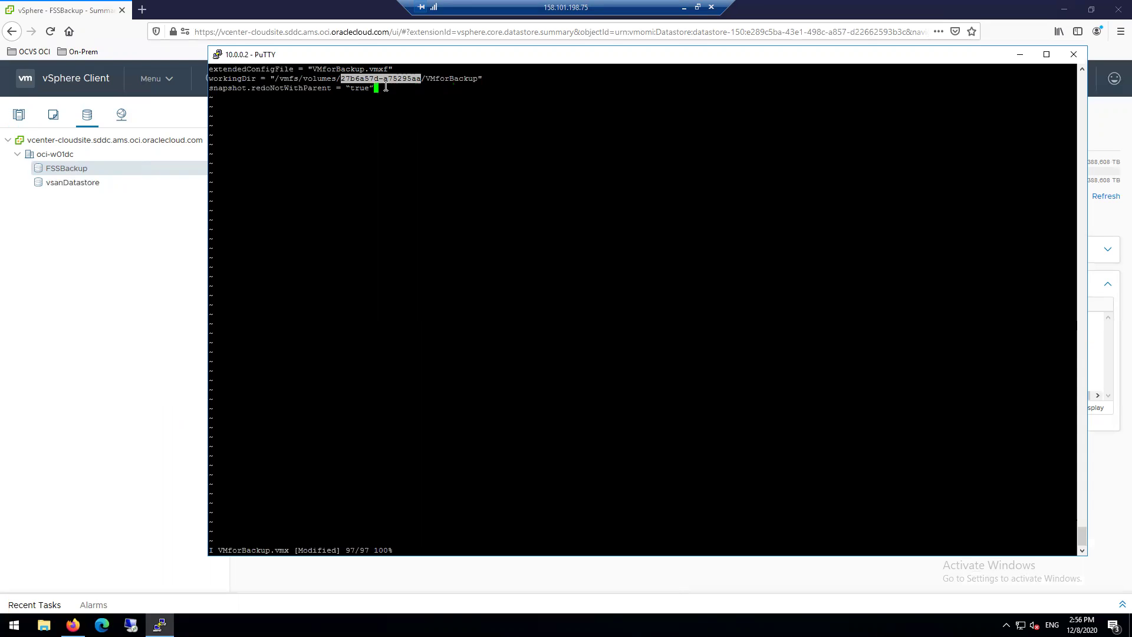
{"action": "left_click_drag", "start_coordinate": [385, 87], "coordinate": [415, 73]}
{"action": "left_click", "coordinate": [419, 76]}
{"action": "key", "text": "Up"}
{"action": "key", "text": "Left"}
{"action": "key", "text": "Left"}
{"action": "key", "text": "Left"}
{"action": "key", "text": "Left"}
{"action": "key", "text": "BackSpace"}
{"action": "key", "text": "BackSpace"}
{"action": "key", "text": "BackSpace"}
{"action": "key", "text": "Delete"}
{"action": "key", "text": "Delete"}
{"action": "key", "text": "Delete"}
{"action": "key", "text": "Delete"}
{"action": "key", "text": "Delete"}
{"action": "key", "text": "Delete"}
{"action": "key", "text": "Delete"}
{"action": "key", "text": "Delete"}
{"action": "key", "text": "Delete"}
{"action": "key", "text": "Delete"}
{"action": "key", "text": "Delete"}
{"action": "key", "text": "Delete"}
{"action": "key", "text": "Delete"}
{"action": "key", "text": "Delete"}
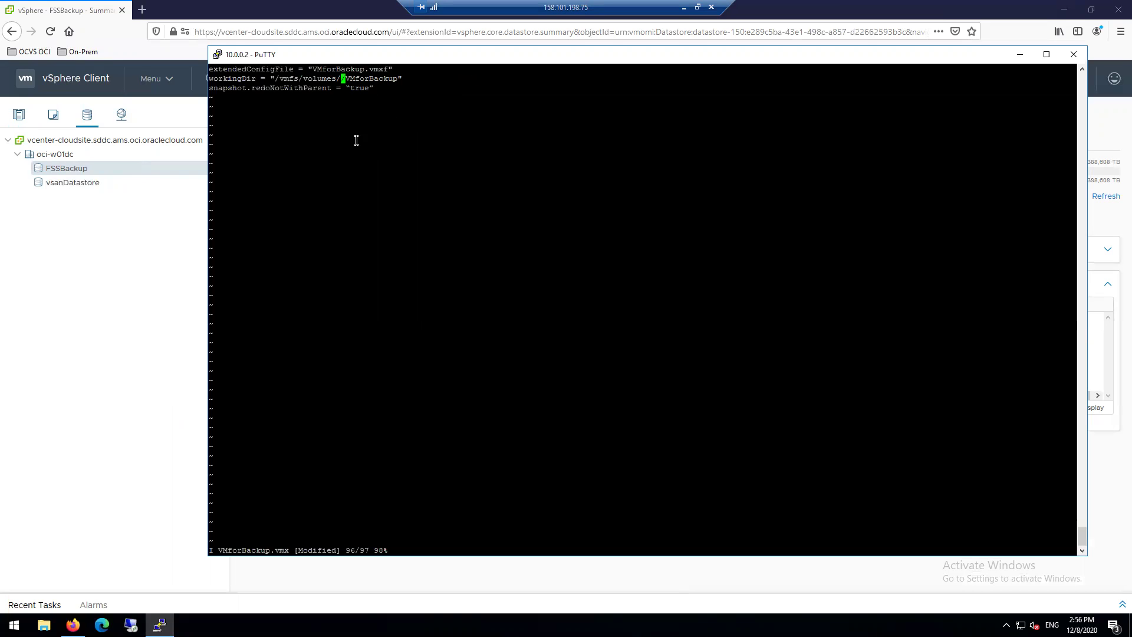
- Copy 9955af79-b64a02d6 from the FSSBackup URL in the vSphere Client and insert it after /vmfs/volumes/ in the PuTTY session's workingDir path
{"action": "left_click", "coordinate": [157, 222]}
{"action": "left_click_drag", "start_coordinate": [493, 175], "coordinate": [415, 175]}
{"action": "right_click", "coordinate": [430, 175]}
{"action": "left_click", "coordinate": [454, 184]}
{"action": "left_click", "coordinate": [159, 625]}
{"action": "right_click", "coordinate": [445, 112]}
- Save VMforBackup.vmx and quit vi
{"action": "key", "text": "Escape"}
{"action": "type", "text": ":wq"}
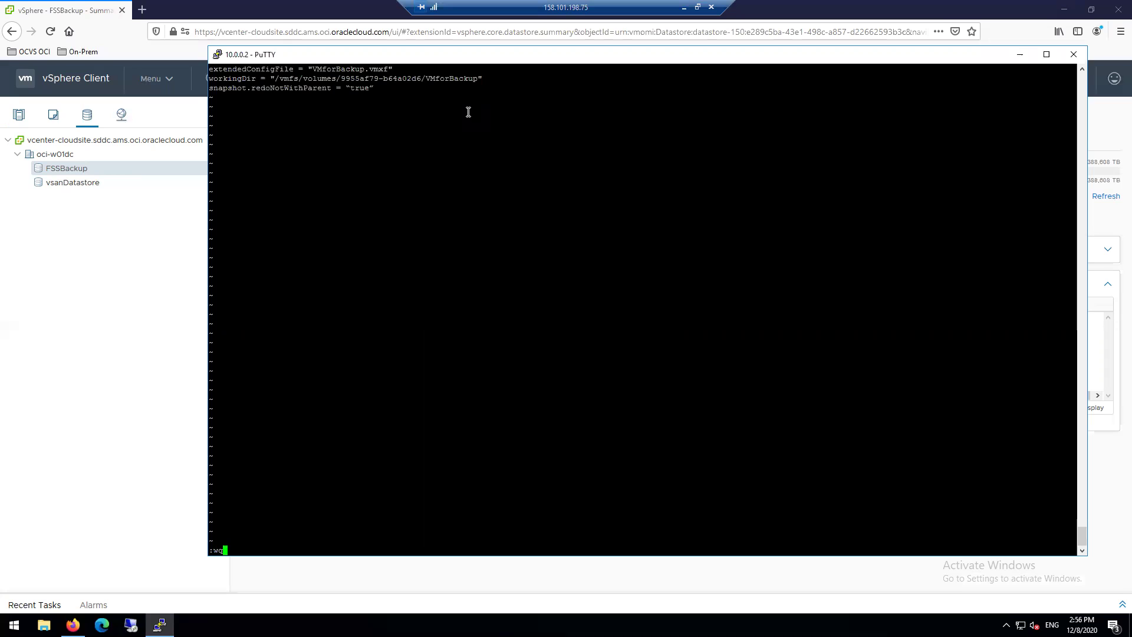
{"action": "key", "text": "Return"}
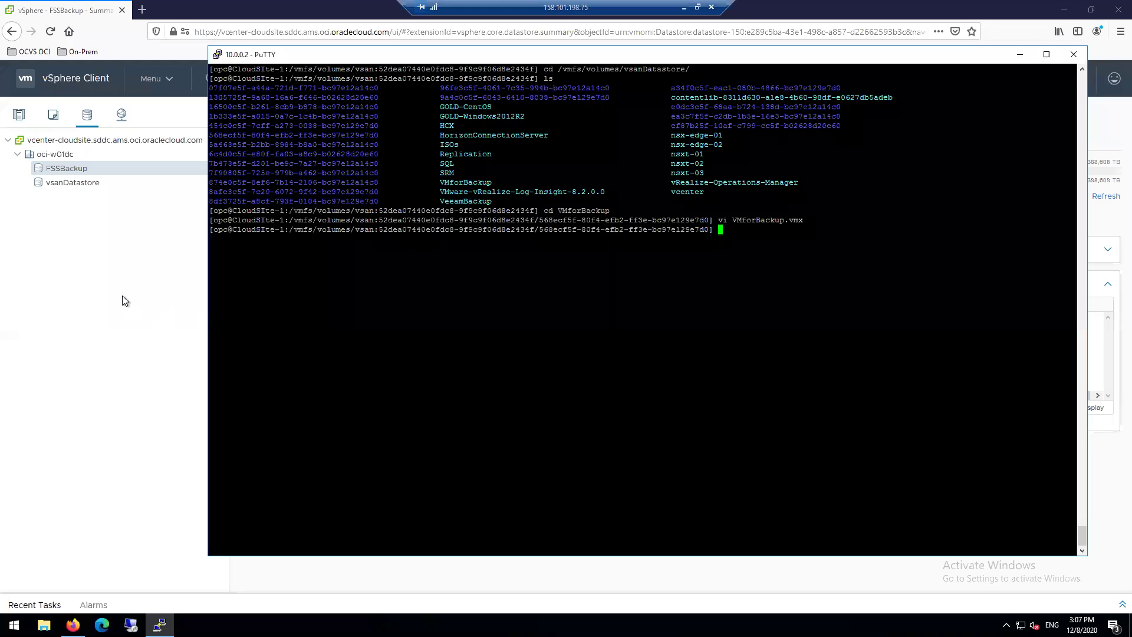
- Switch to the vSphere Client and open the VMforBackup folder among the files of vsanDatastore
{"action": "left_click", "coordinate": [121, 301]}
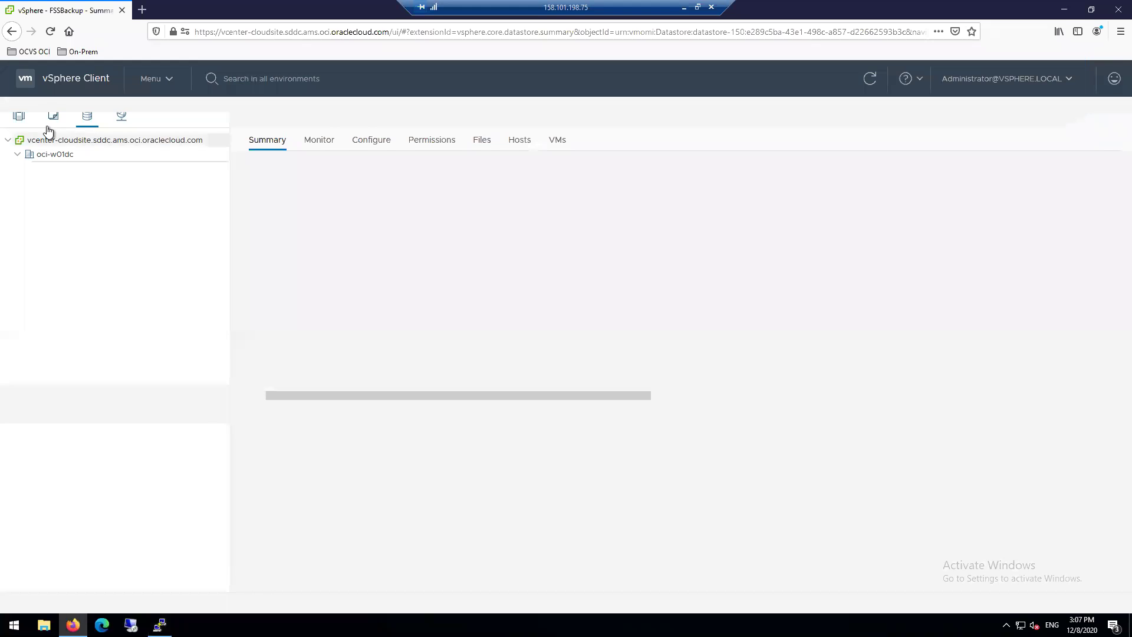
{"action": "left_click", "coordinate": [19, 119]}
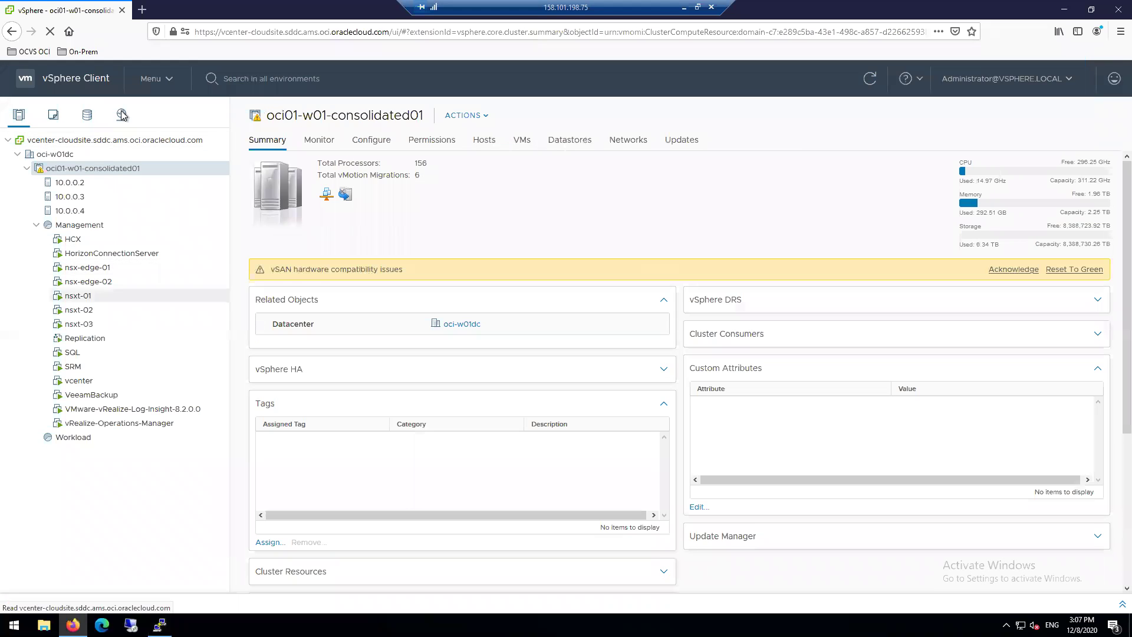
{"action": "left_click", "coordinate": [86, 118]}
{"action": "left_click", "coordinate": [112, 181]}
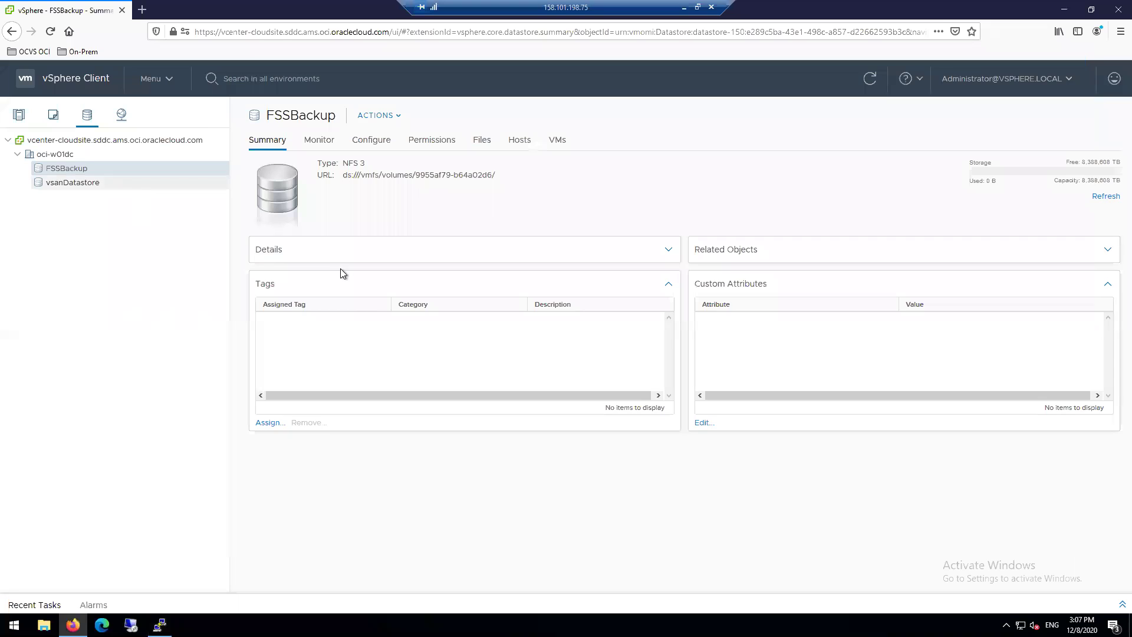
{"action": "left_click", "coordinate": [482, 144]}
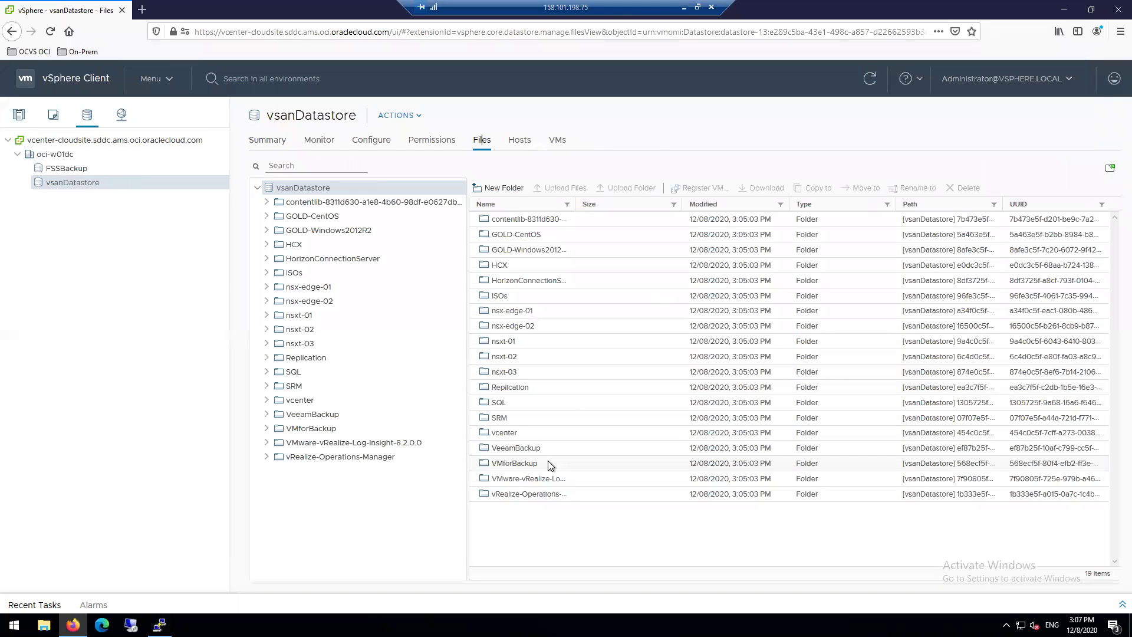
{"action": "double_click", "coordinate": [548, 462]}
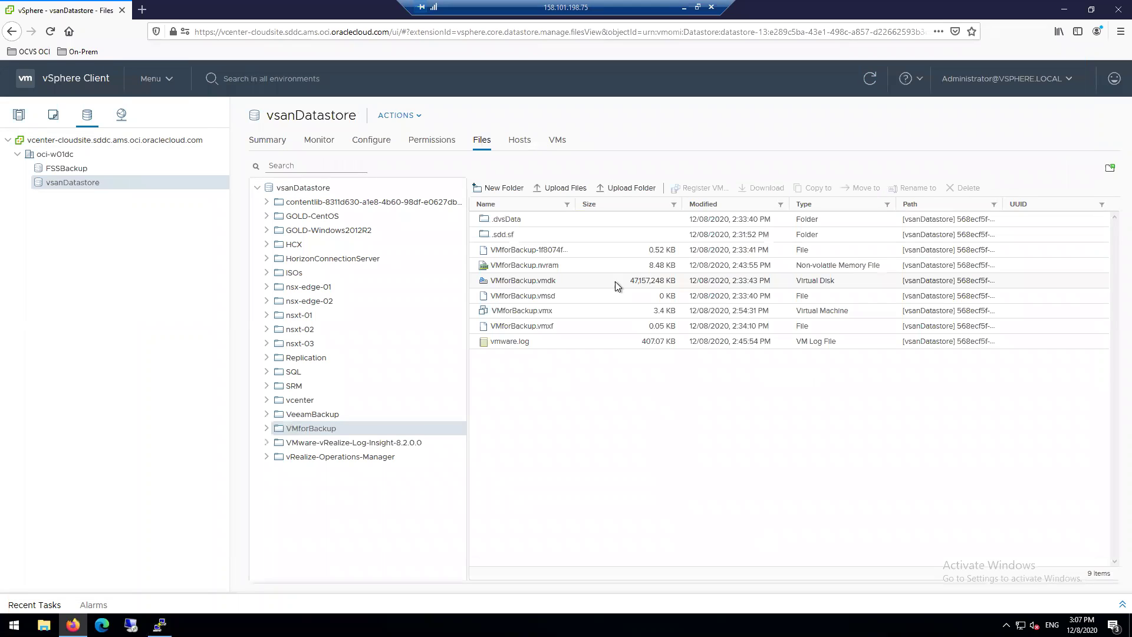
- Register VMforBackup.vmx as VMforBackup in oci-w01dc on cluster oci01-w01-consolidated01, and open the virtual machine's summary
{"action": "left_click", "coordinate": [566, 311]}
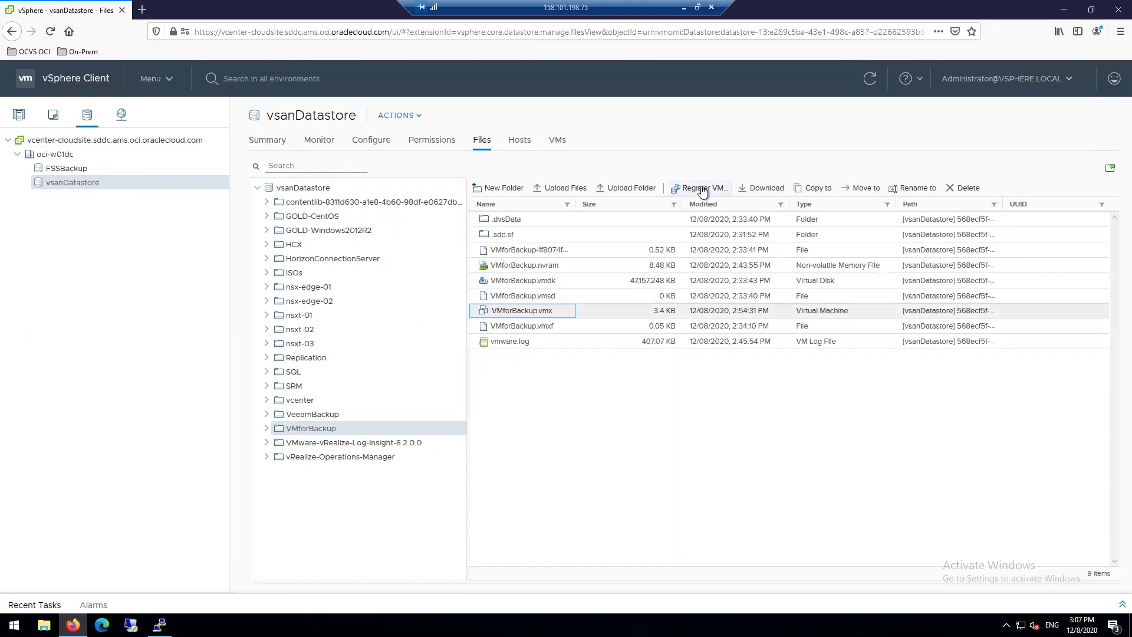
{"action": "left_click", "coordinate": [702, 190]}
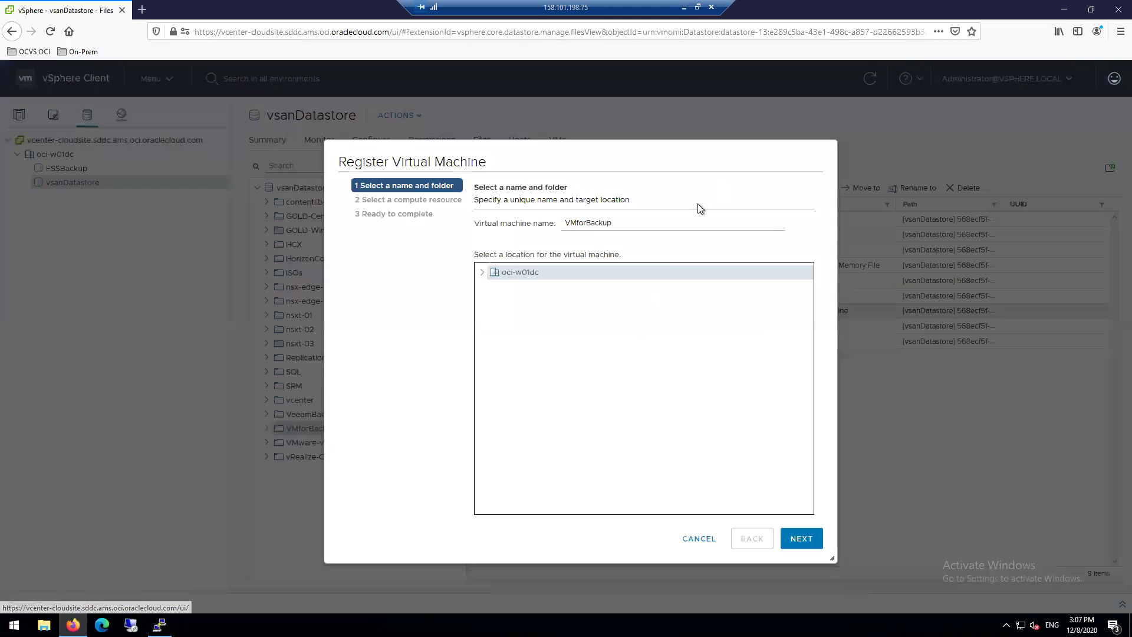
{"action": "left_click", "coordinate": [797, 537]}
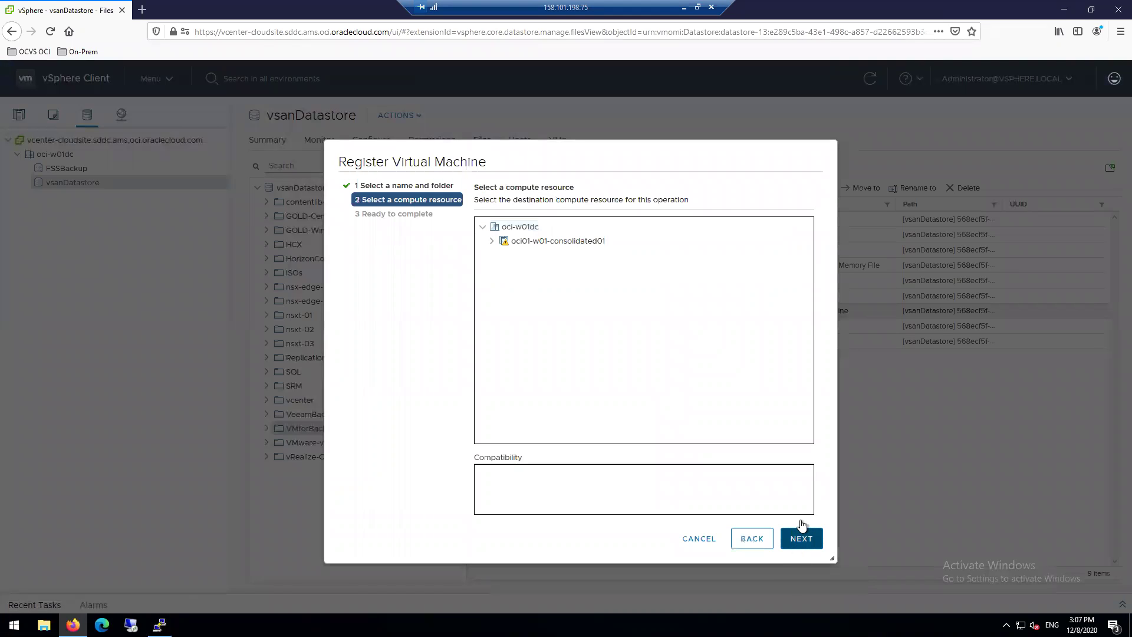
{"action": "left_click", "coordinate": [813, 542]}
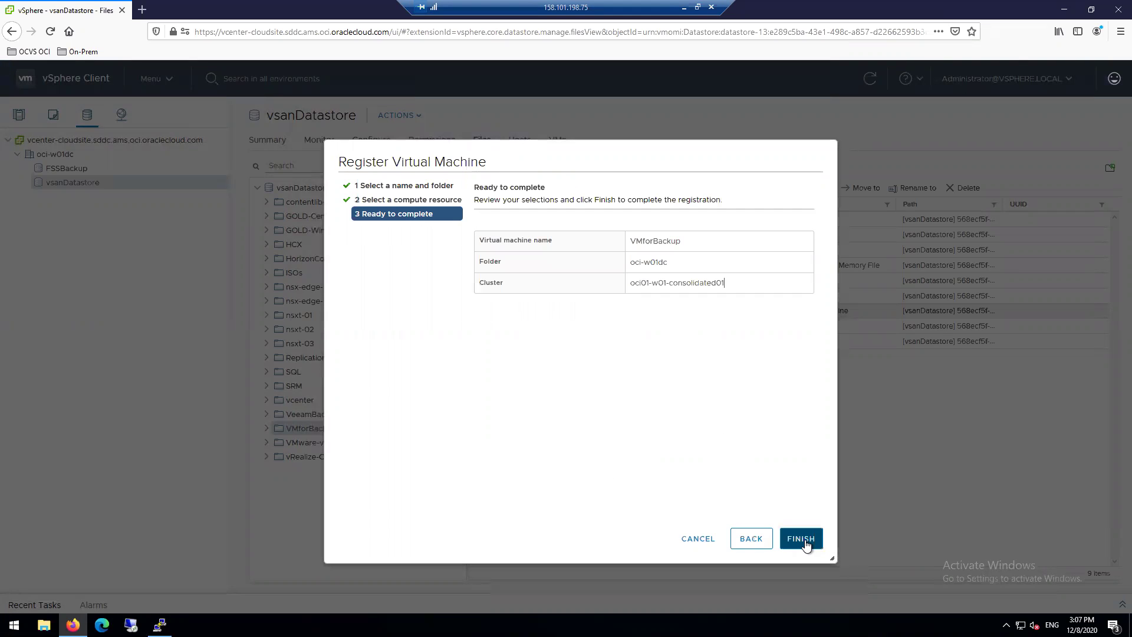
{"action": "left_click", "coordinate": [799, 543]}
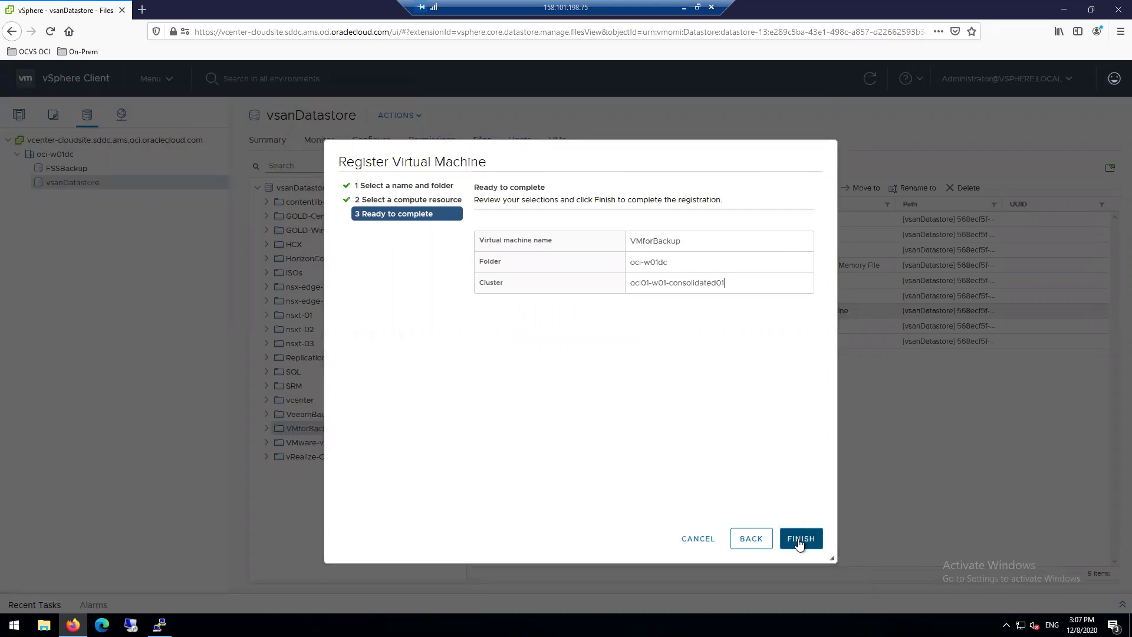
{"action": "left_click", "coordinate": [8, 113]}
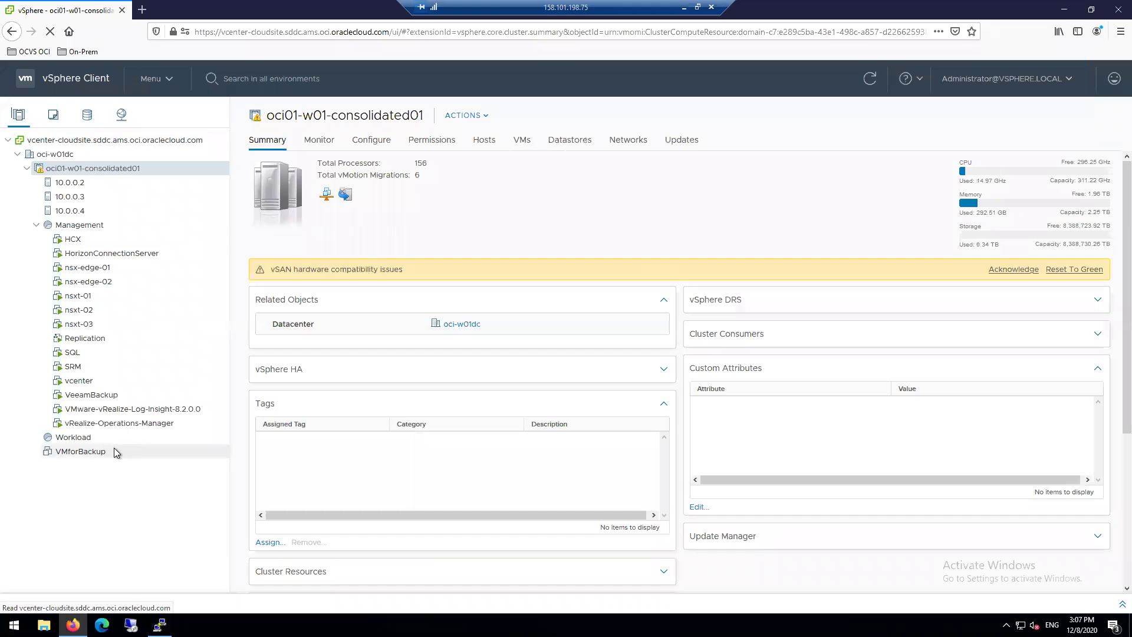
{"action": "left_click", "coordinate": [115, 451]}
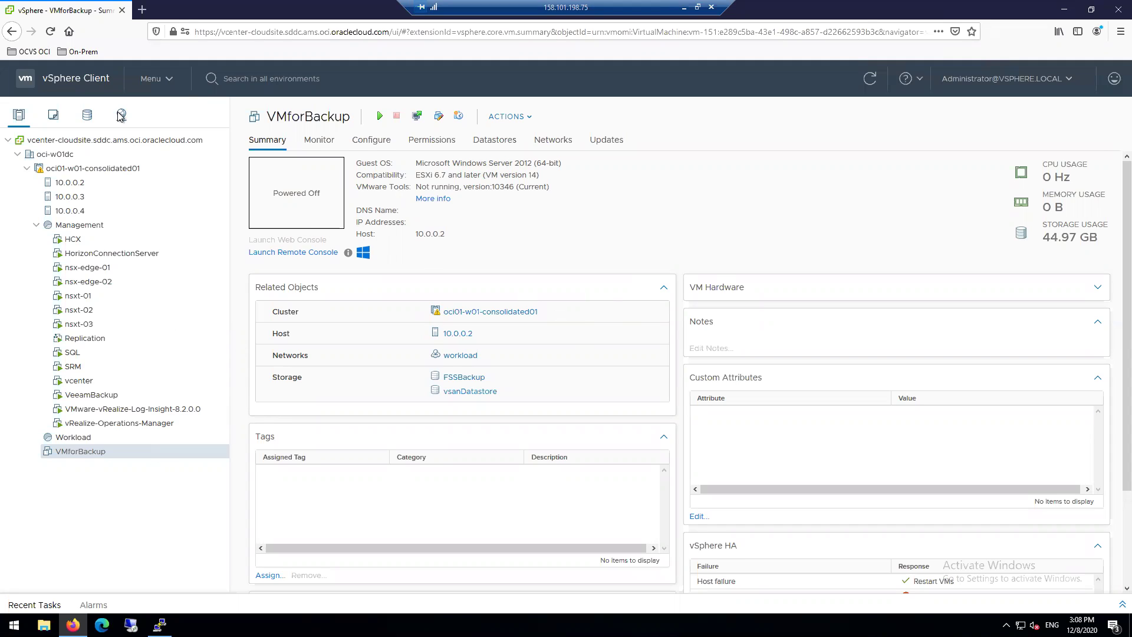
- Create a new folder named VMforBackup at the root of the FSSBackup datastore
{"action": "left_click", "coordinate": [87, 116]}
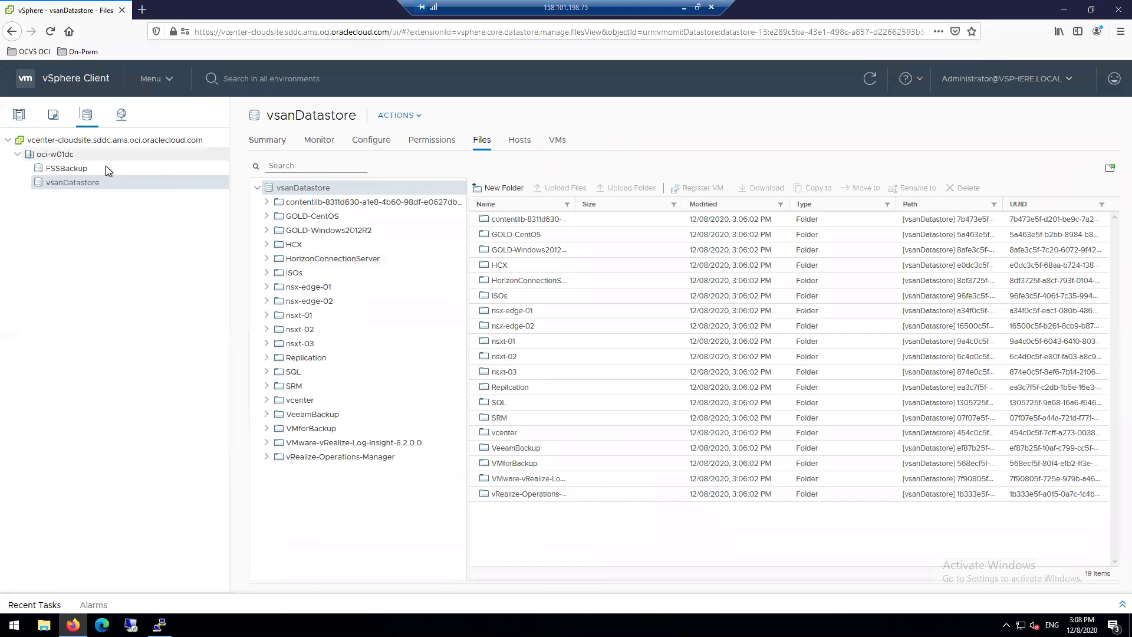
{"action": "left_click", "coordinate": [104, 168]}
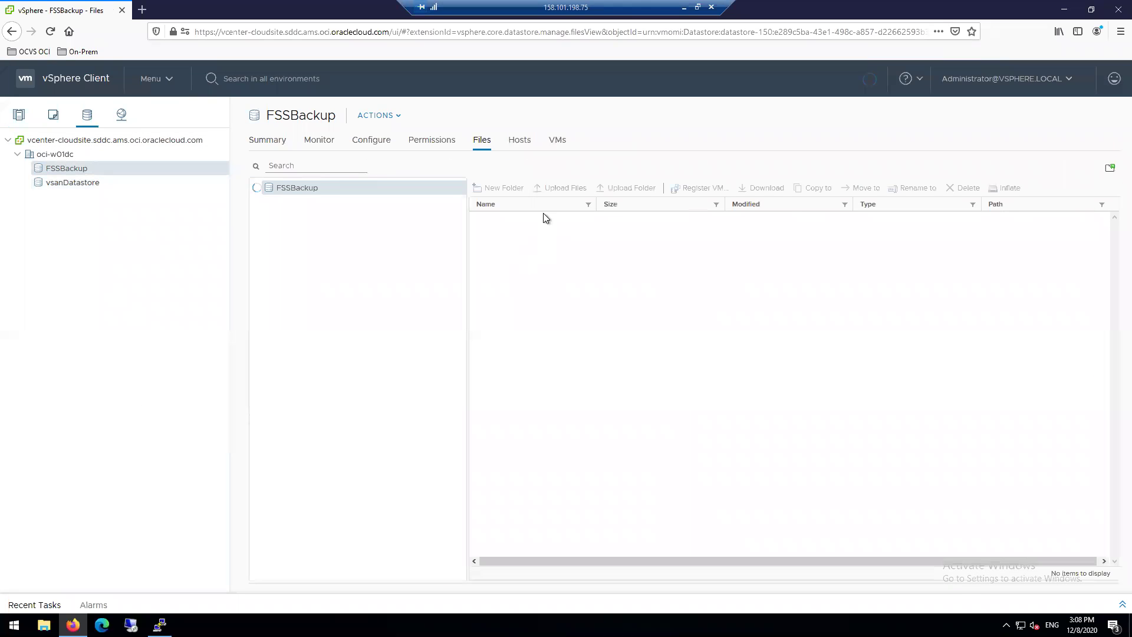
{"action": "left_click", "coordinate": [508, 188]}
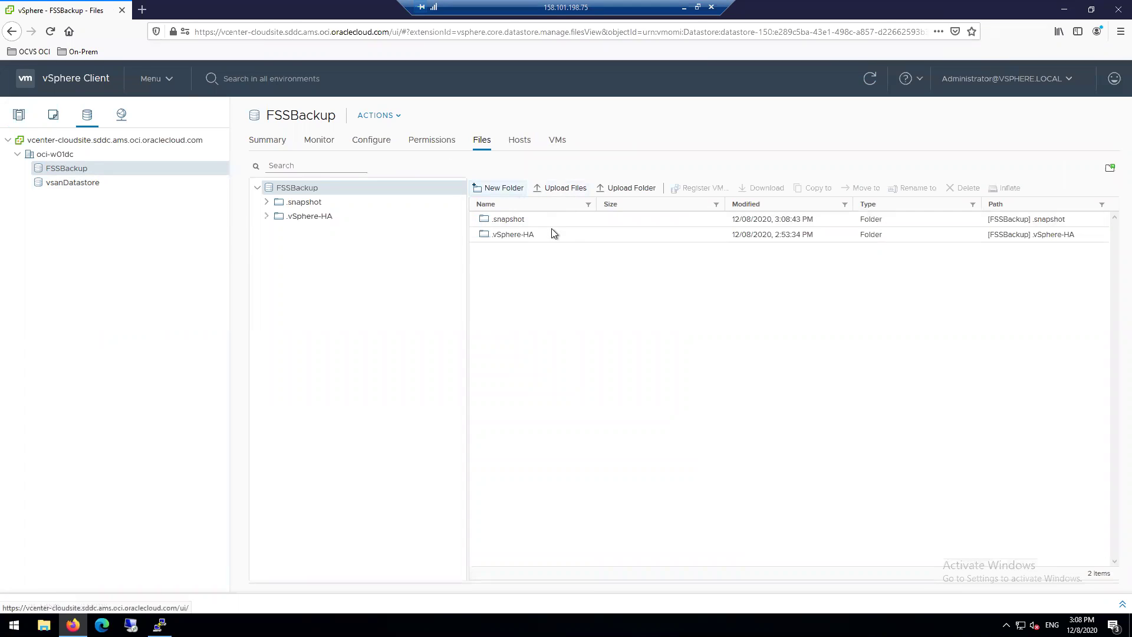
{"action": "type", "text": "VM"}
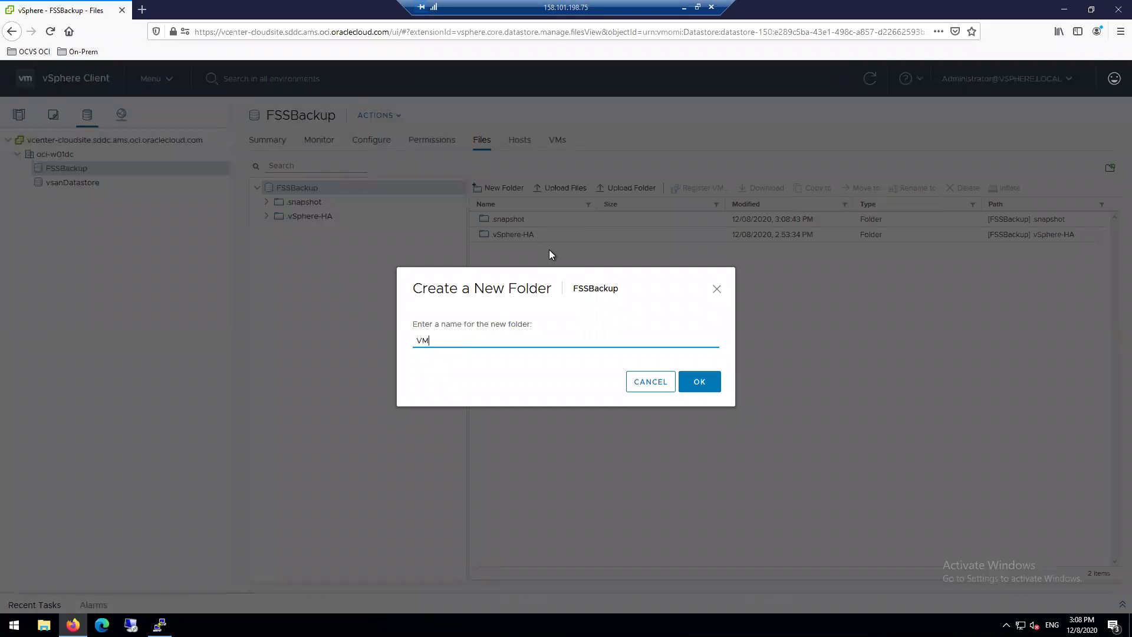
{"action": "type", "text": "forBackup"}
{"action": "left_click", "coordinate": [717, 380]}
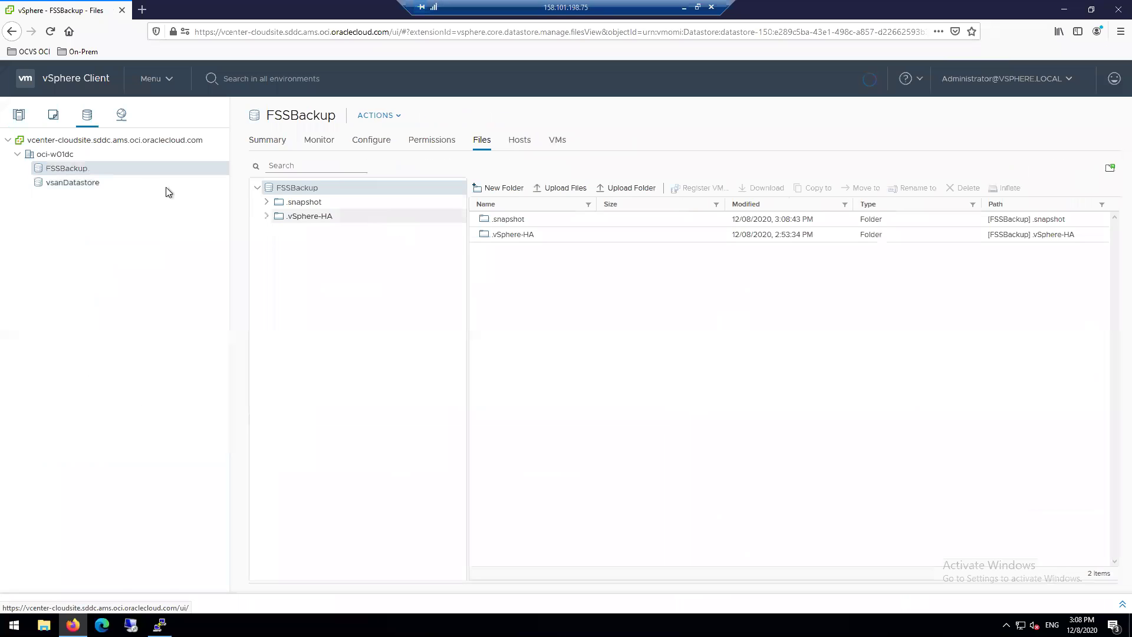
- Copy all files except the .dvsData and .sdd.sf folders from vsanDatastore's VMforBackup folder to the VMforBackup folder on FSSBackup
{"action": "left_click", "coordinate": [120, 178]}
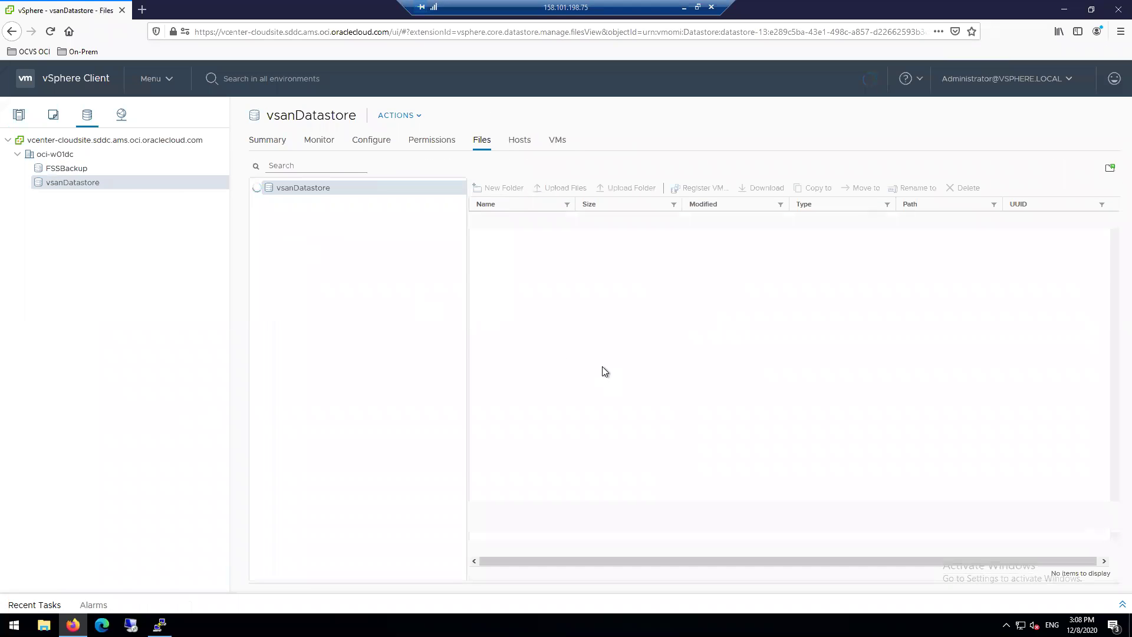
{"action": "double_click", "coordinate": [553, 461]}
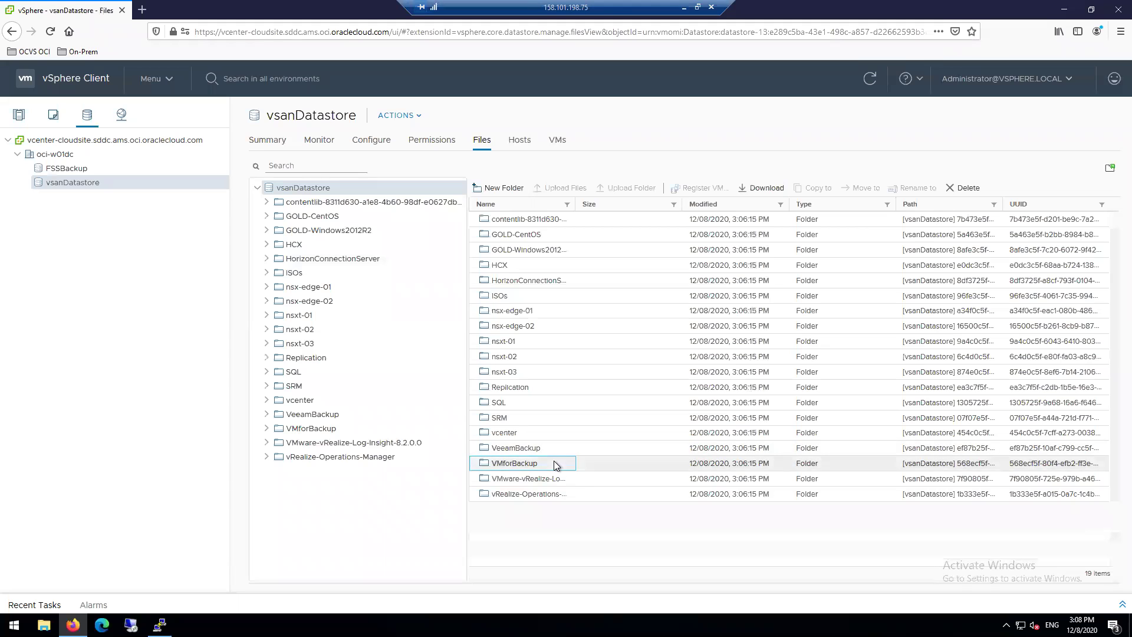
{"action": "left_click", "coordinate": [553, 219]}
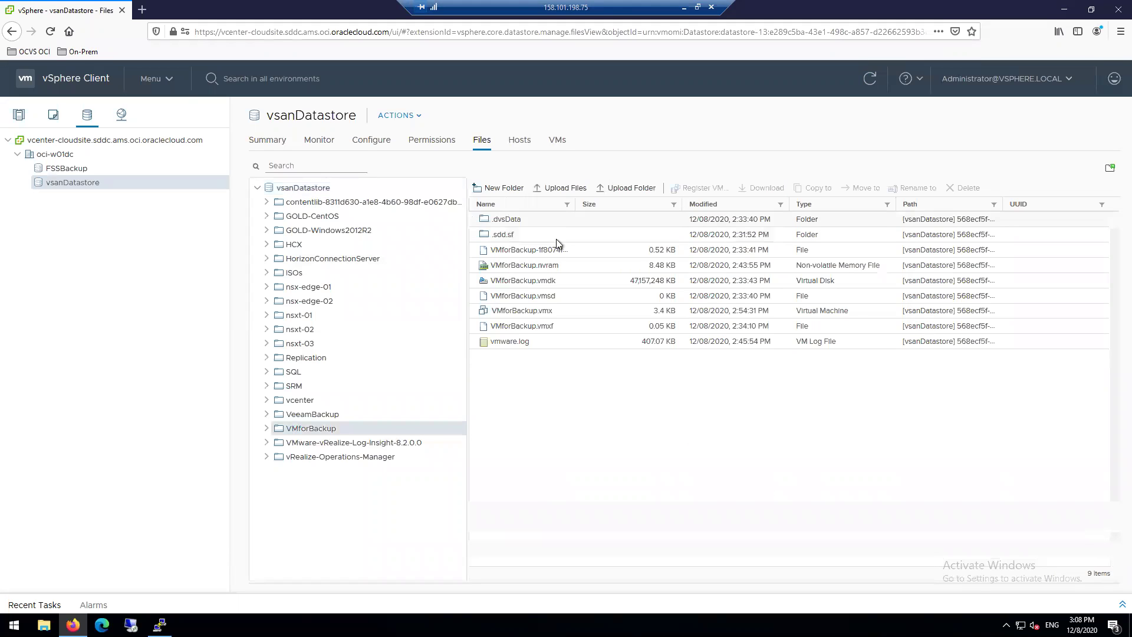
{"action": "left_click", "coordinate": [594, 254]}
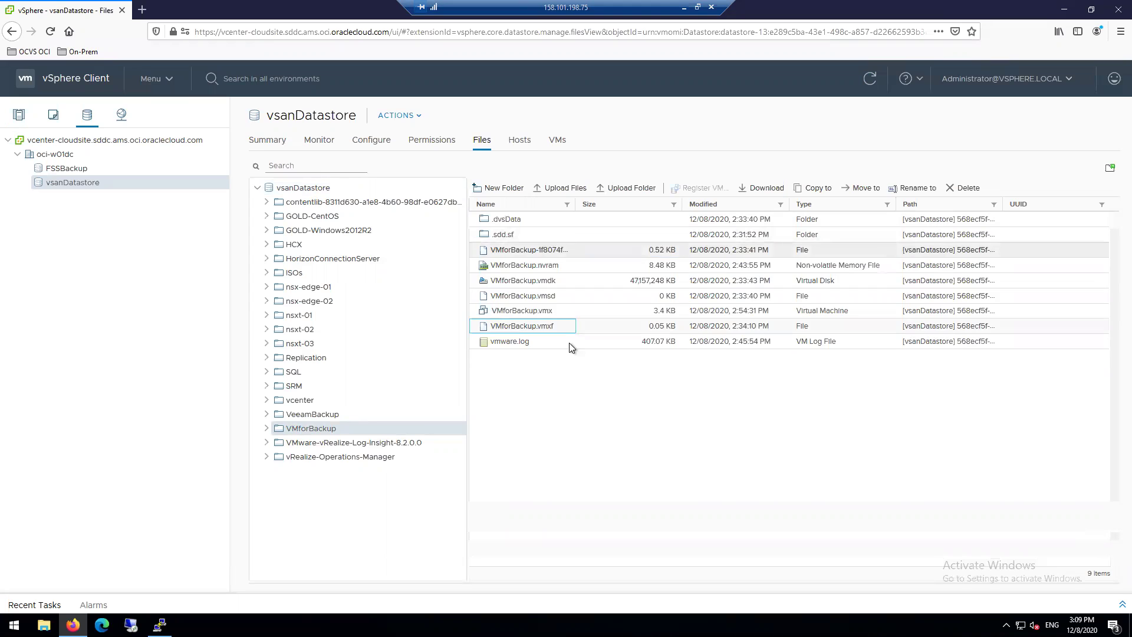
{"action": "left_click", "coordinate": [568, 343], "text": "shift"}
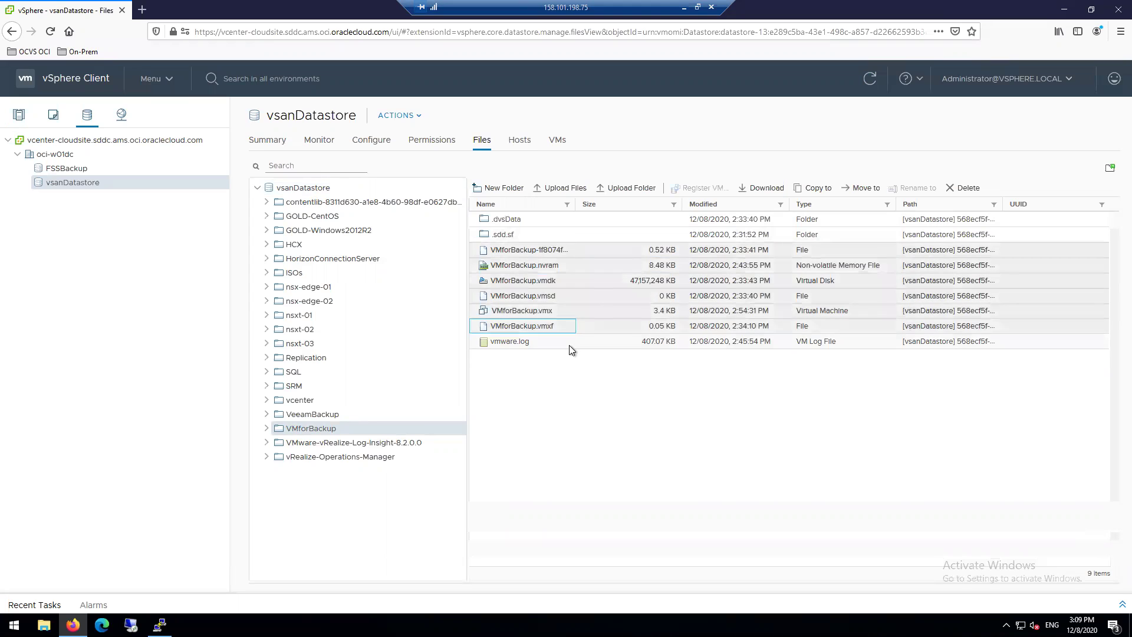
{"action": "left_click", "coordinate": [808, 188]}
{"action": "left_click", "coordinate": [403, 253]}
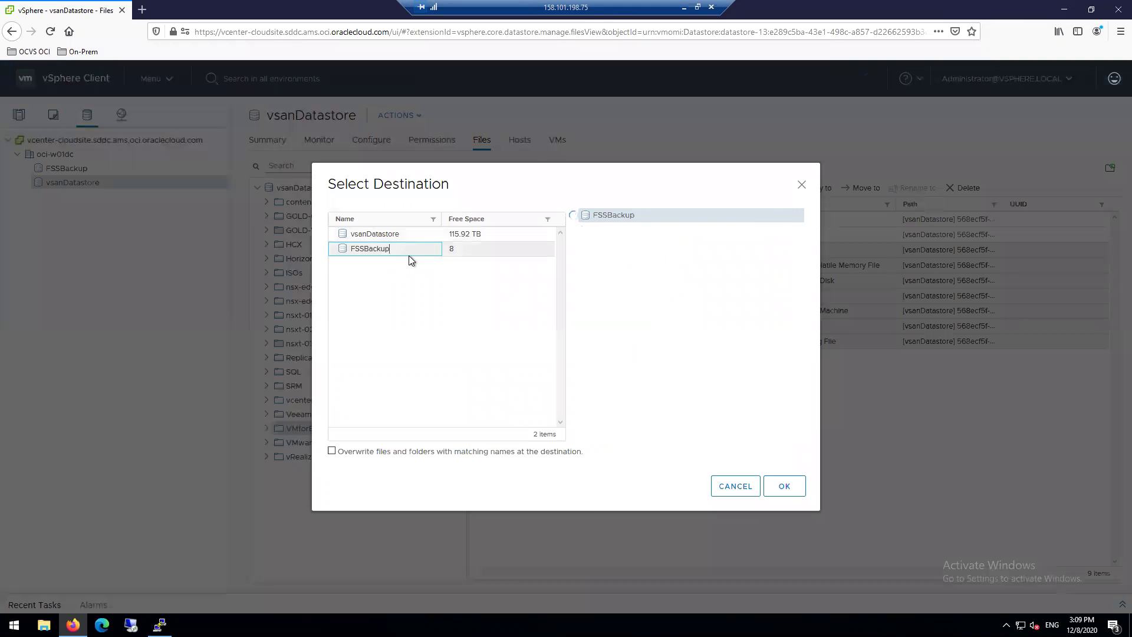
{"action": "left_click", "coordinate": [651, 262]}
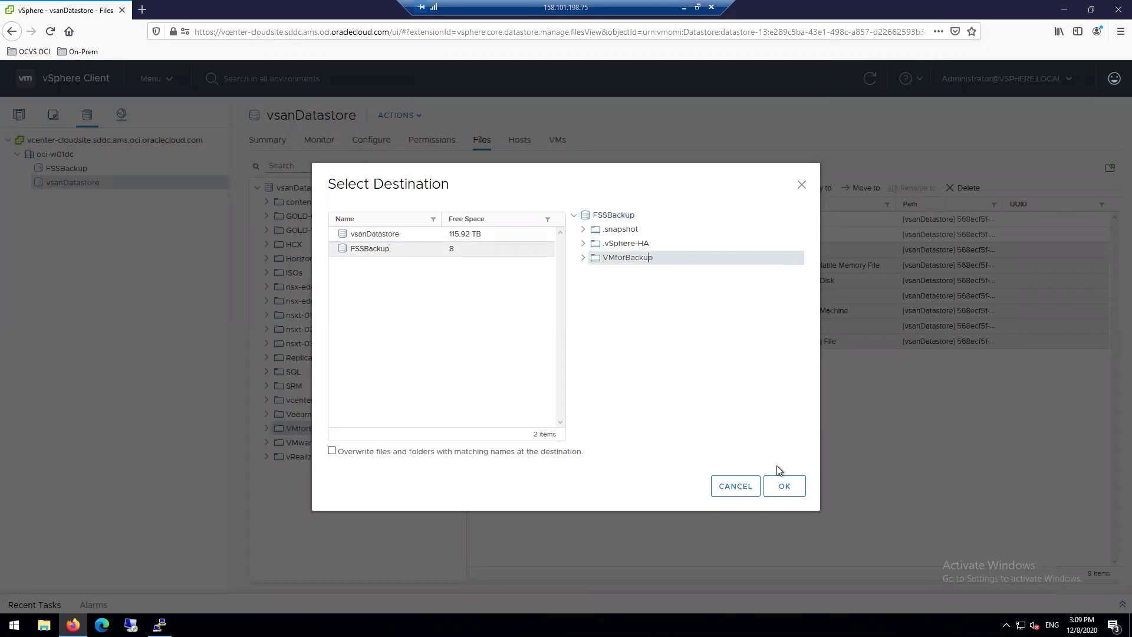
{"action": "left_click", "coordinate": [787, 489]}
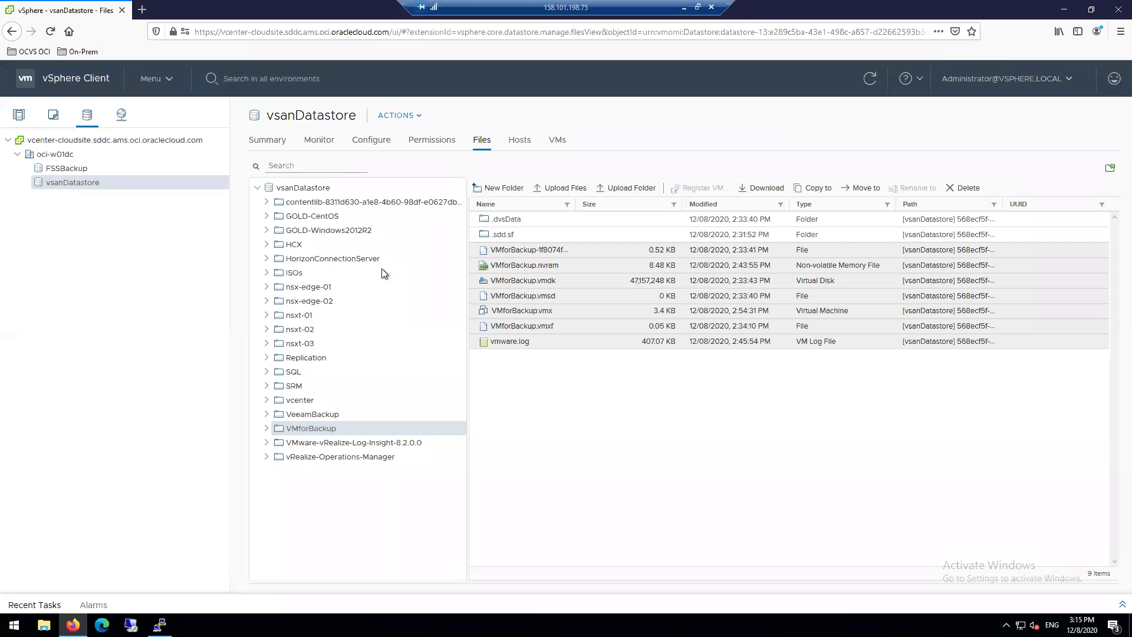
- Delete the VMforBackup virtual machine and its associated disks from disk, and show the recent tasks
{"action": "left_click", "coordinate": [18, 114]}
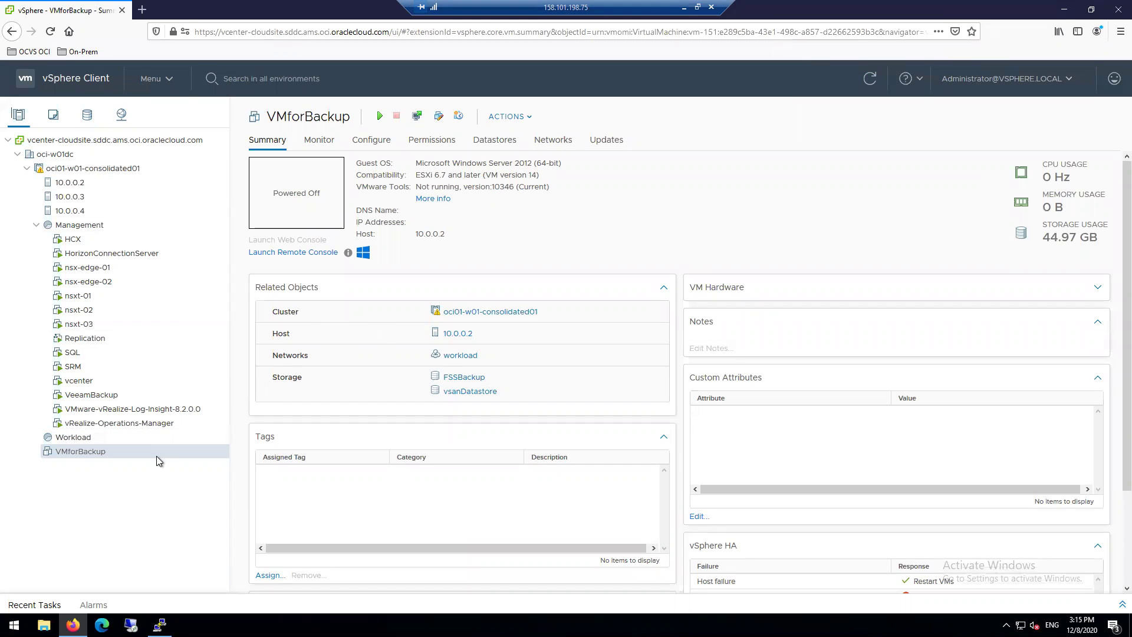
{"action": "left_click", "coordinate": [86, 113]}
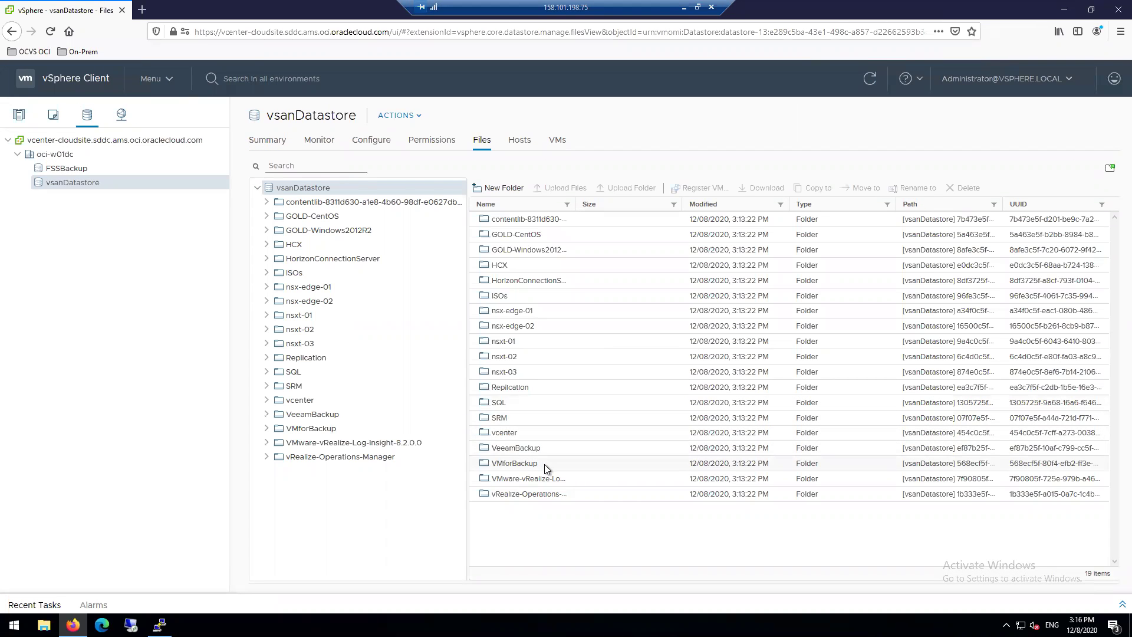
{"action": "left_click", "coordinate": [85, 170]}
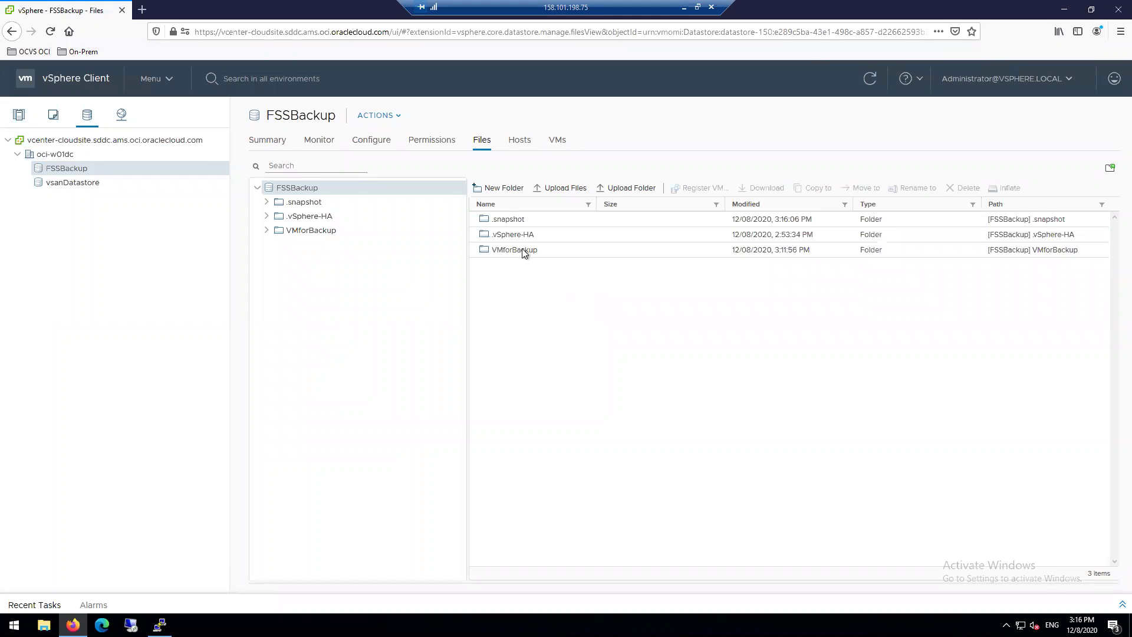
{"action": "left_click", "coordinate": [19, 116]}
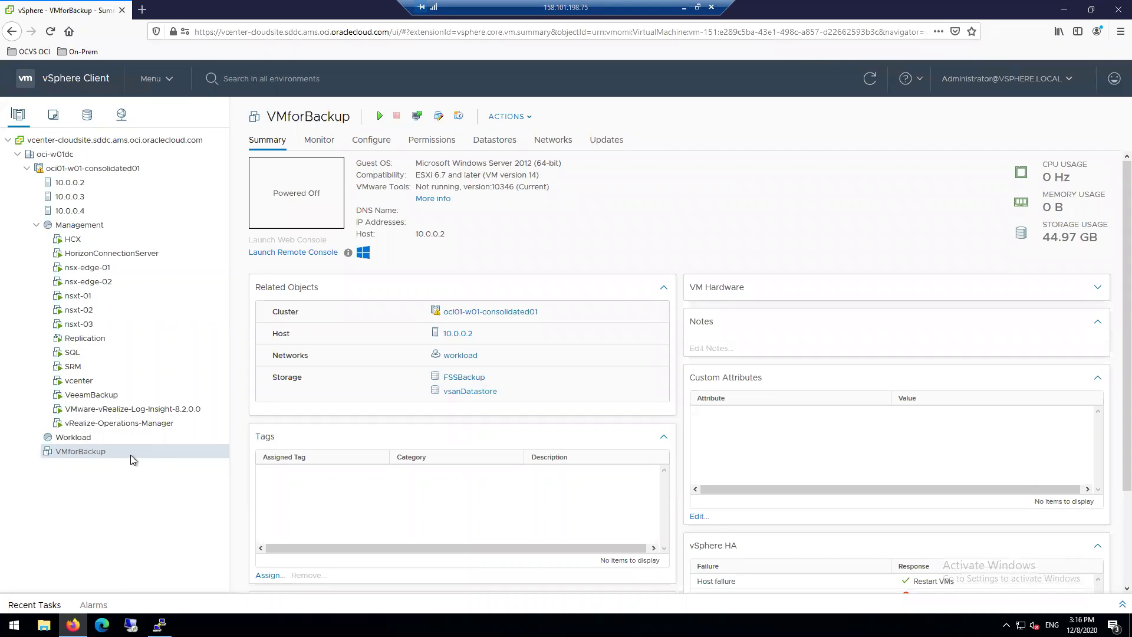
{"action": "right_click", "coordinate": [131, 455]}
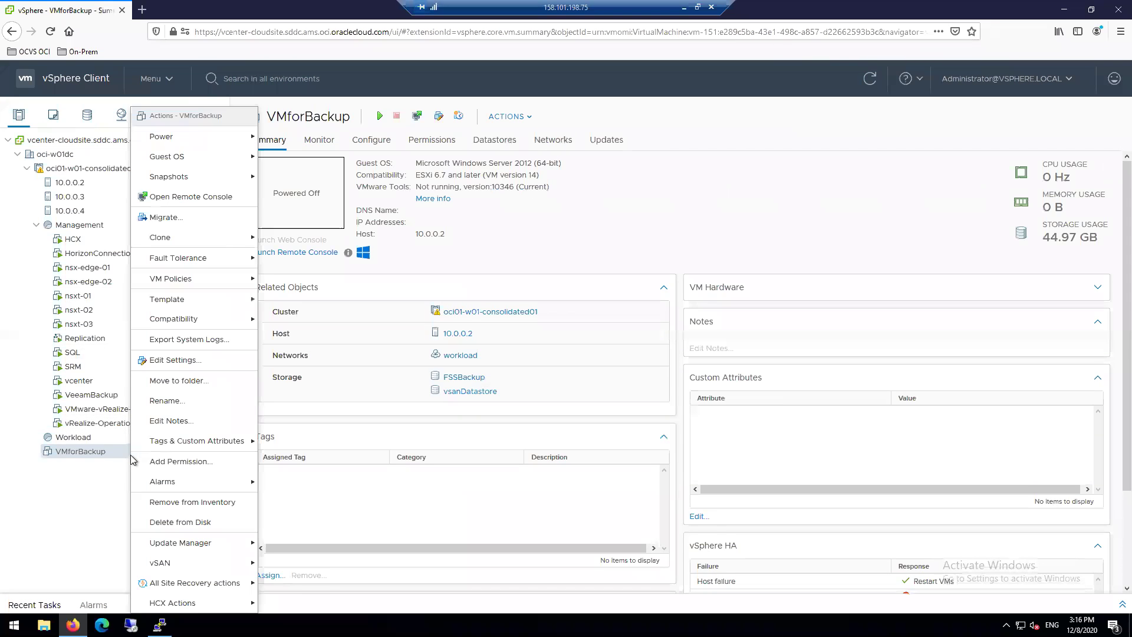
{"action": "left_click", "coordinate": [222, 523]}
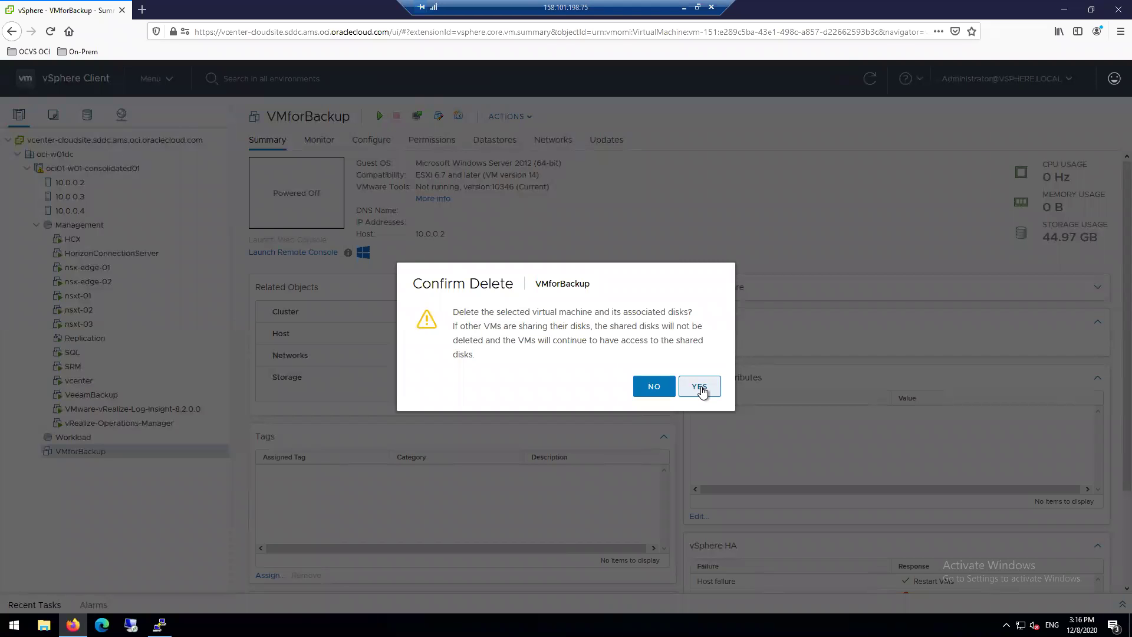
{"action": "left_click", "coordinate": [700, 388]}
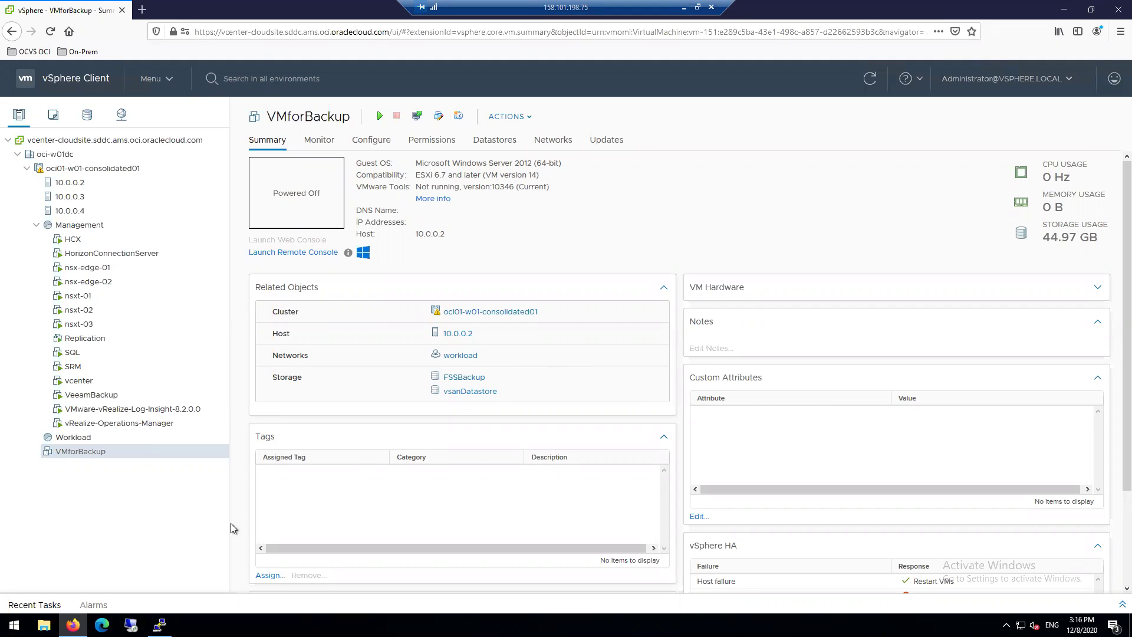
{"action": "left_click", "coordinate": [62, 602]}
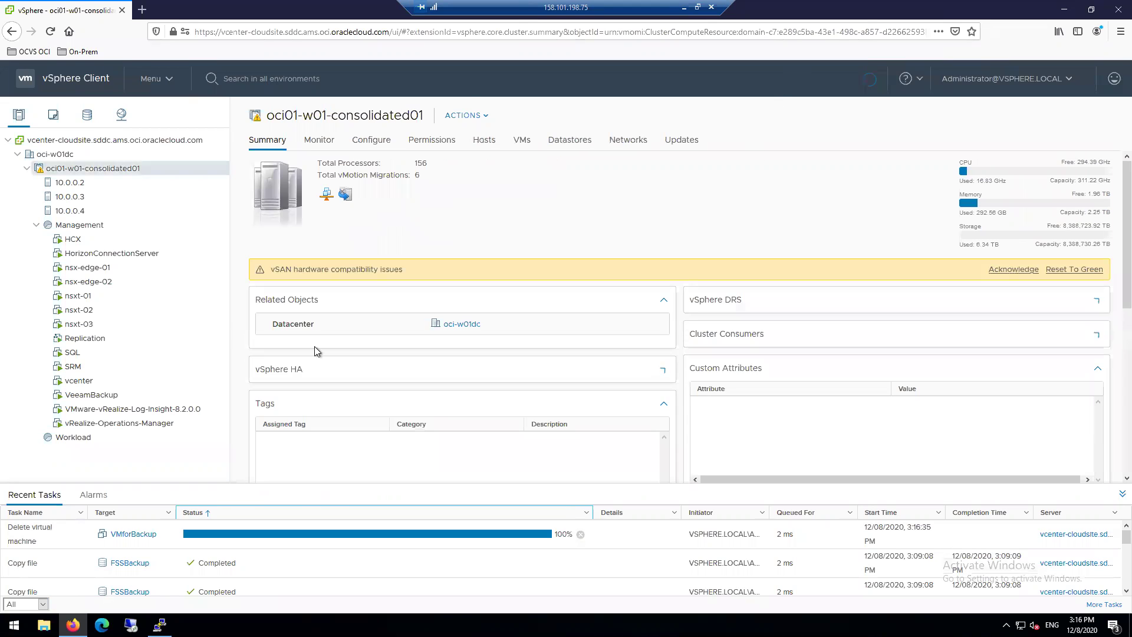
- Create a new folder named VMforBackup at the root of vsanDatastore
{"action": "left_click", "coordinate": [91, 120]}
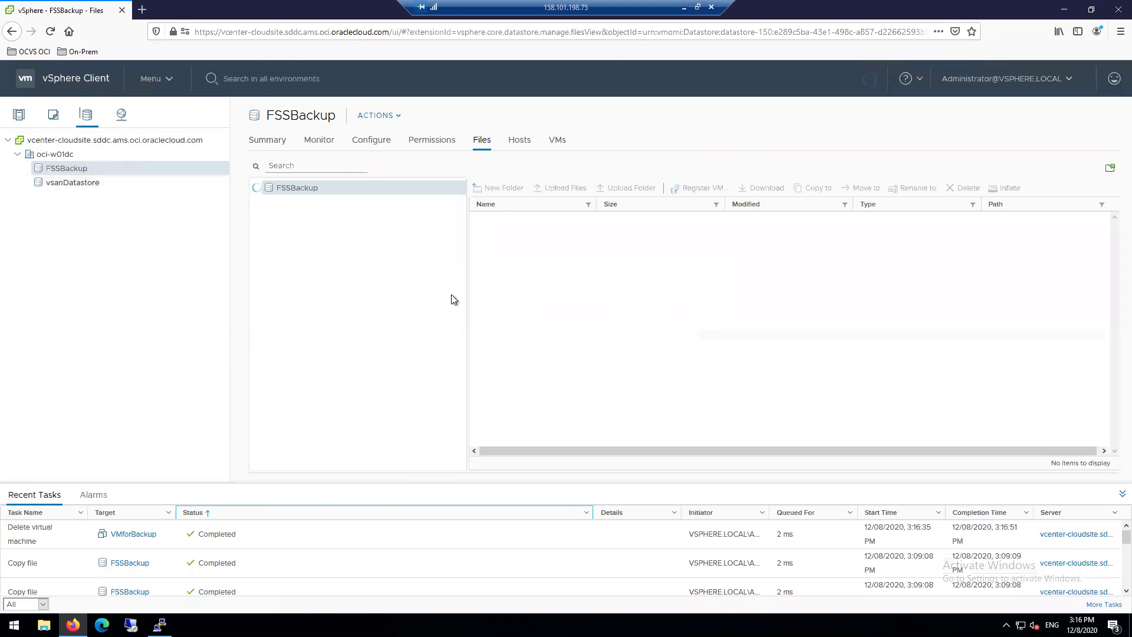
{"action": "left_click", "coordinate": [56, 182]}
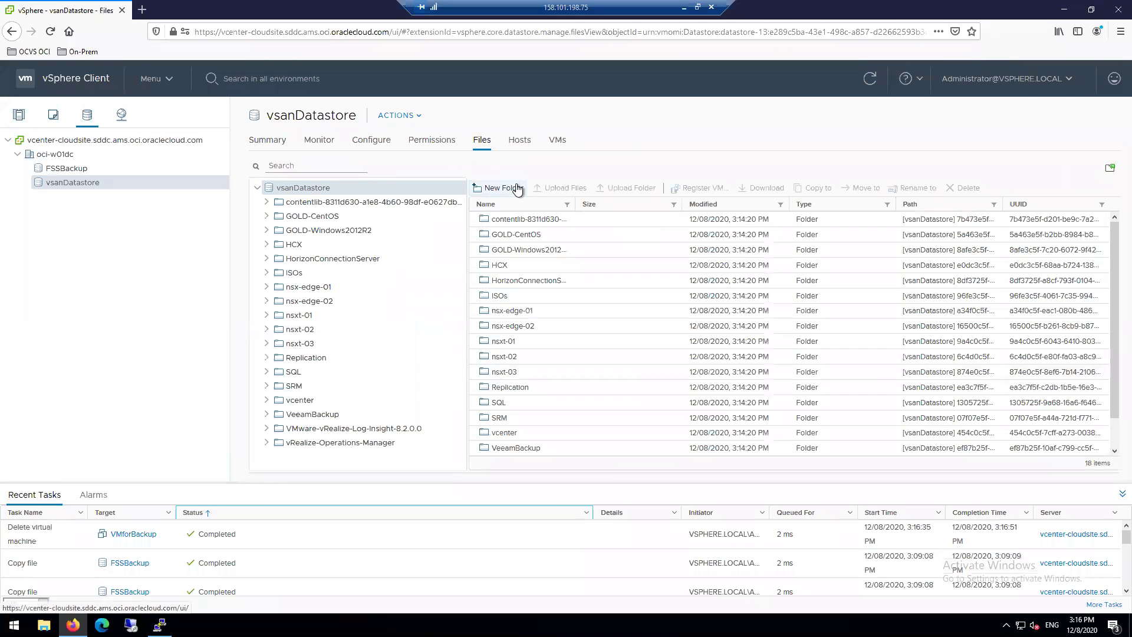
{"action": "left_click", "coordinate": [517, 187]}
{"action": "type", "text": "VmforBackup"}
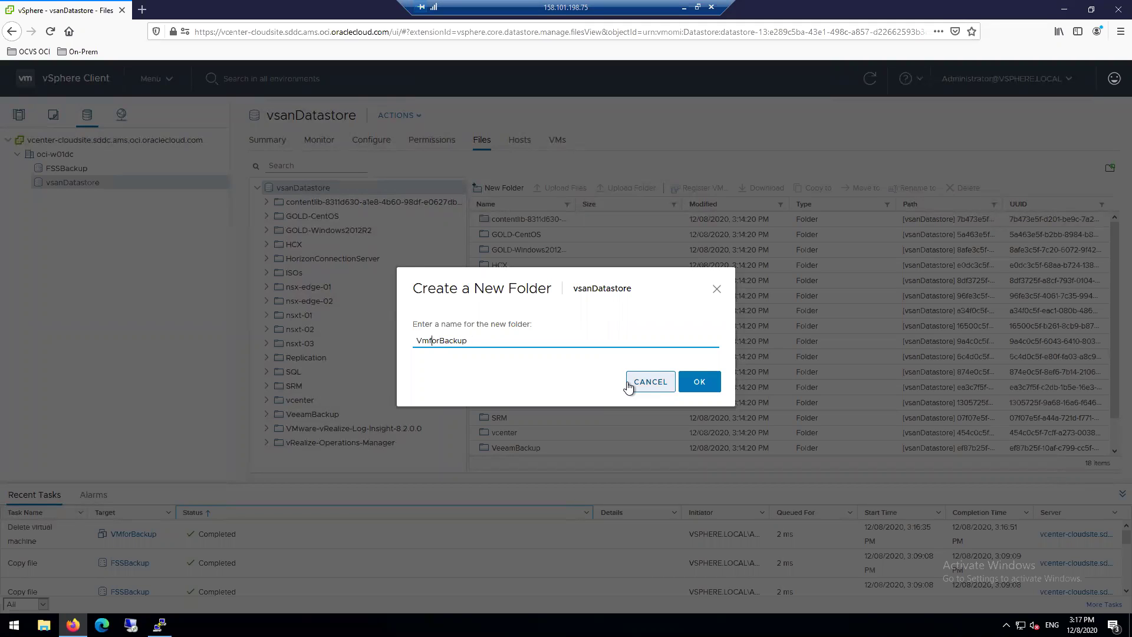
{"action": "key", "text": "shift+Left"}
{"action": "type", "text": "M"}
{"action": "left_click", "coordinate": [697, 387]}
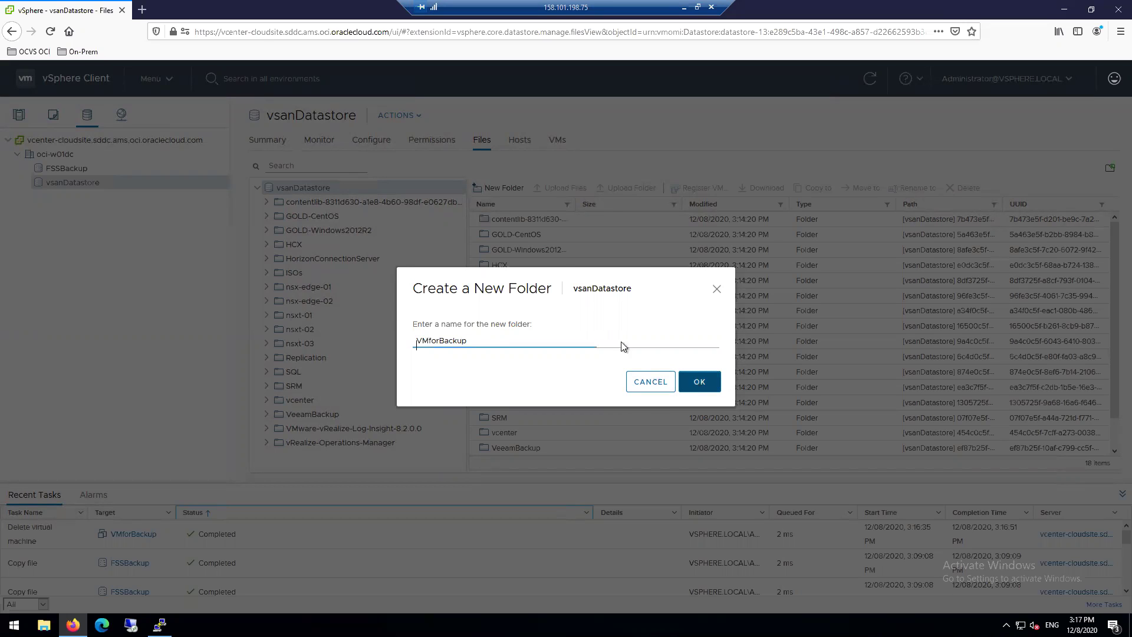
- Copy all files from FSSBackup's VMforBackup folder to the VMforBackup folder on vsanDatastore
{"action": "left_click", "coordinate": [87, 168]}
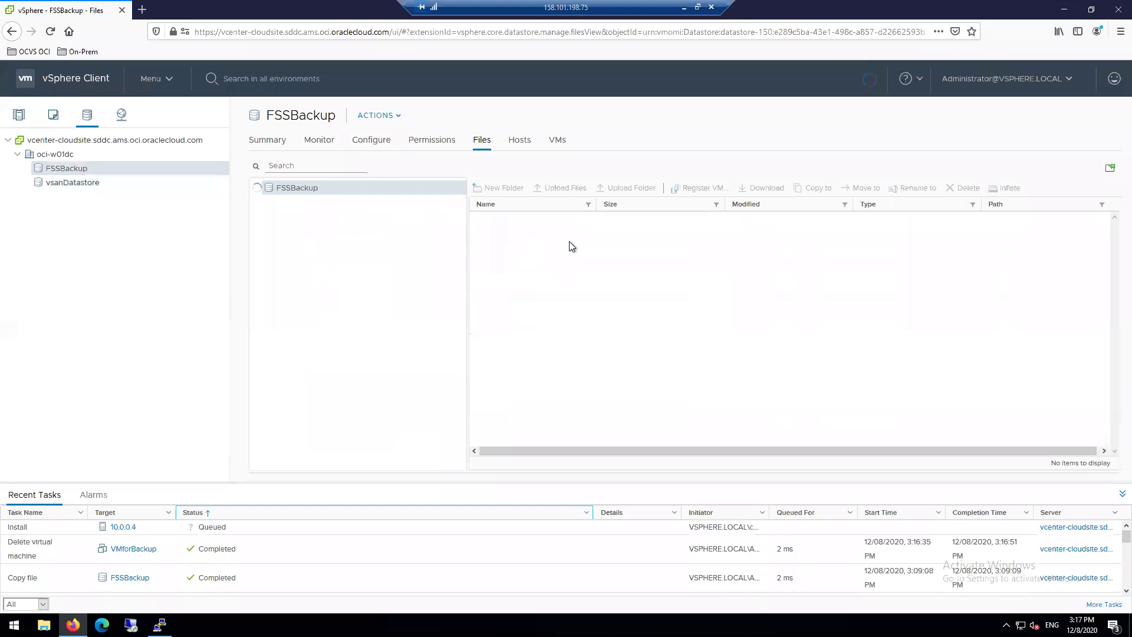
{"action": "double_click", "coordinate": [539, 252]}
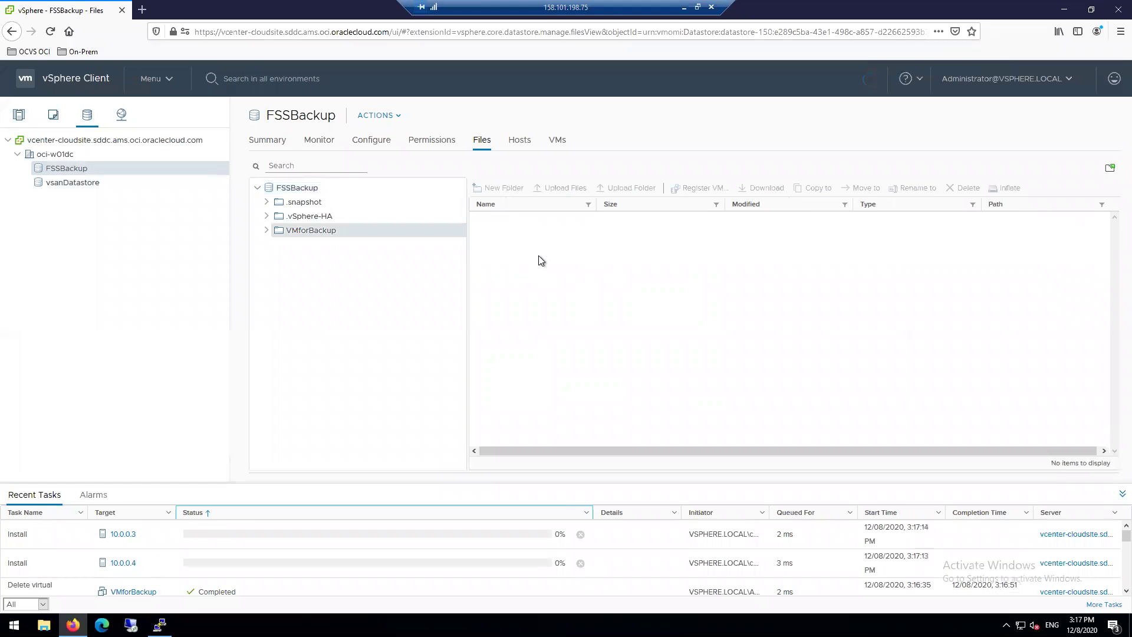
{"action": "left_click", "coordinate": [564, 218]}
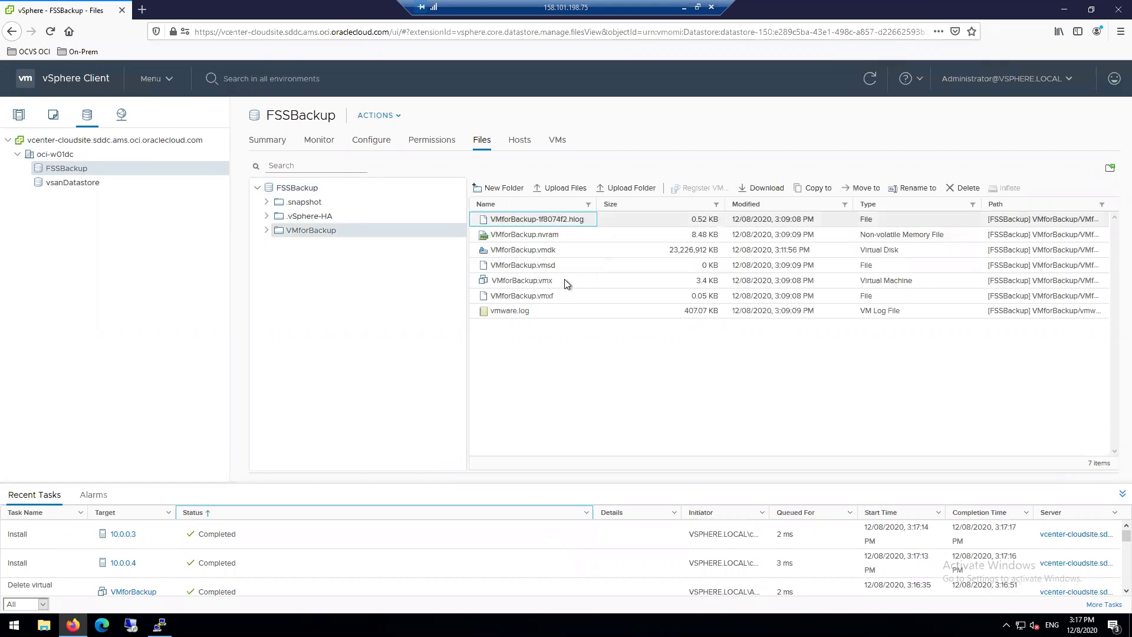
{"action": "left_click", "coordinate": [556, 311], "text": "shift"}
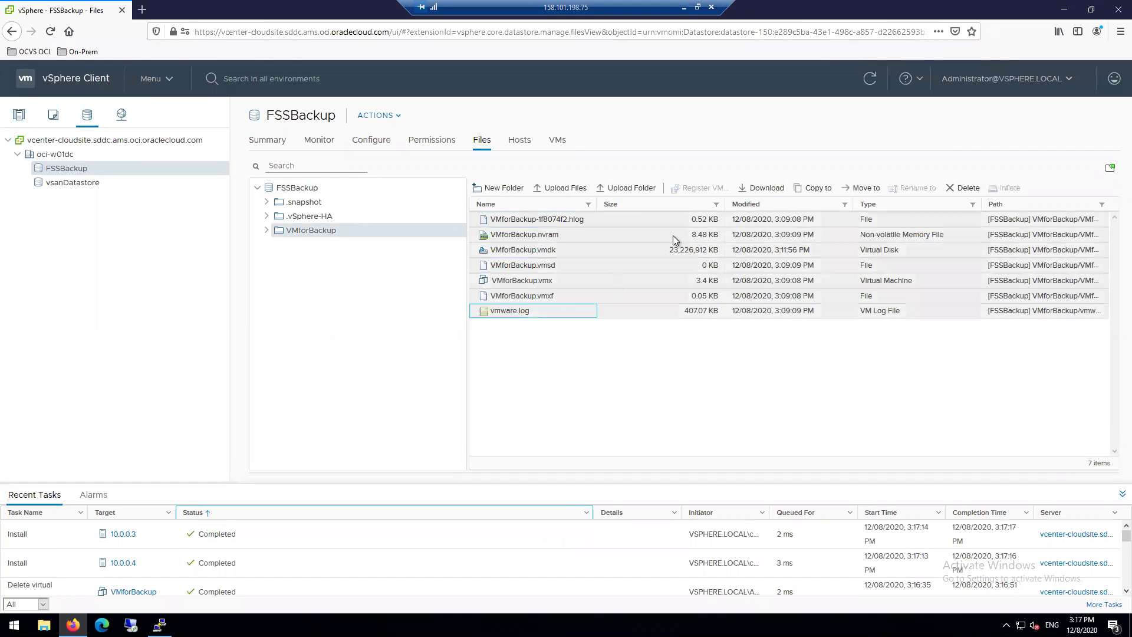
{"action": "left_click", "coordinate": [825, 194]}
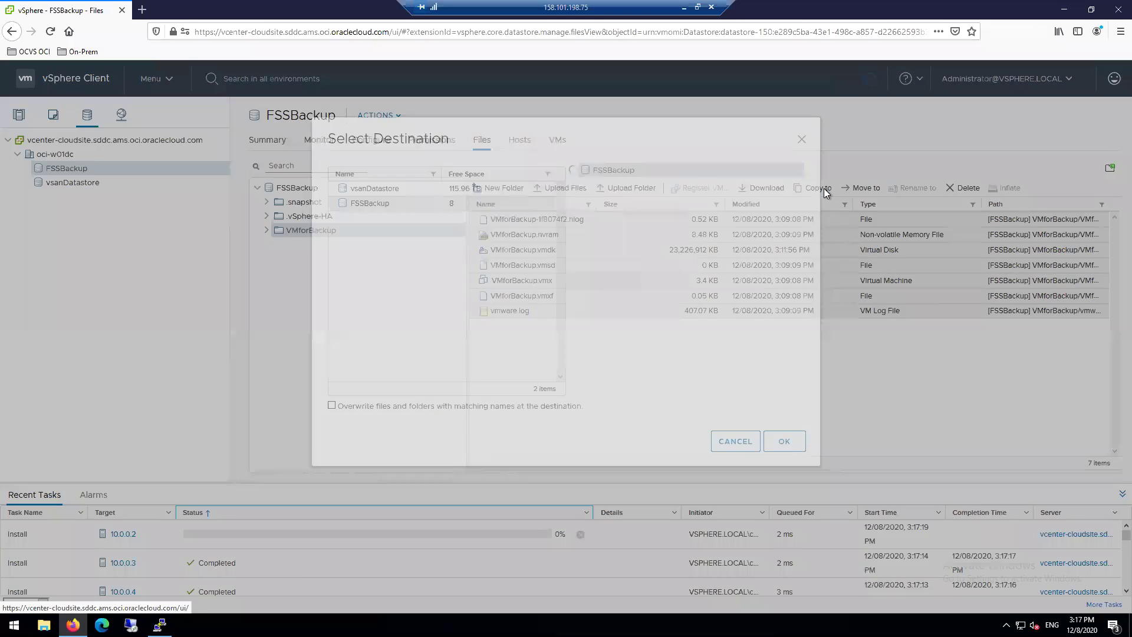
{"action": "left_click", "coordinate": [437, 235]}
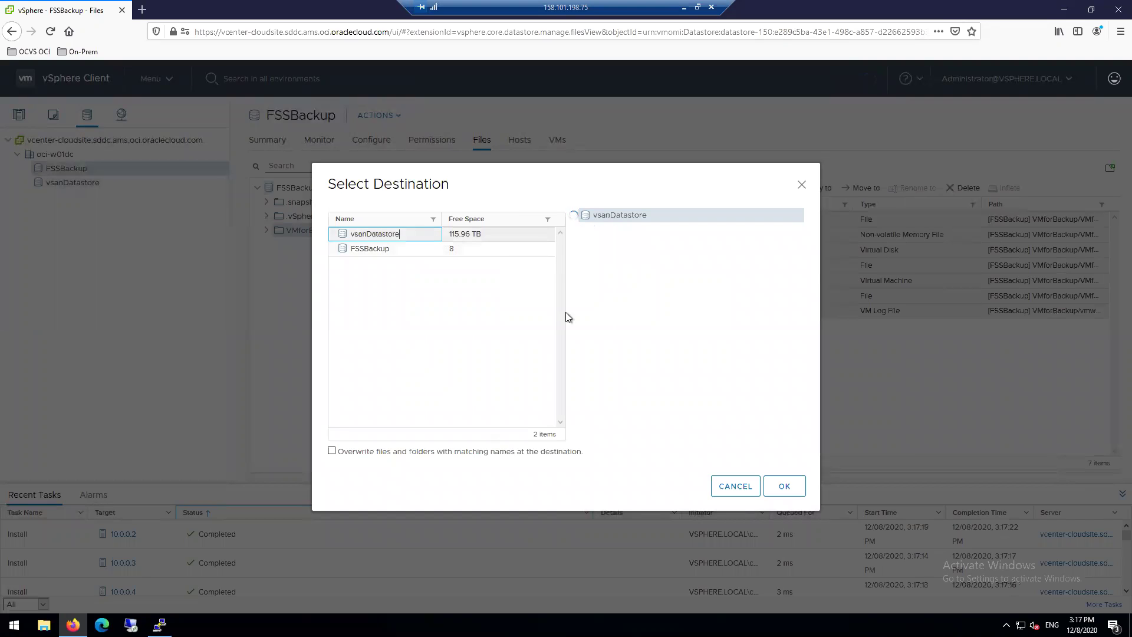
{"action": "scroll", "coordinate": [720, 389], "scroll_direction": "down", "scroll_amount": 2}
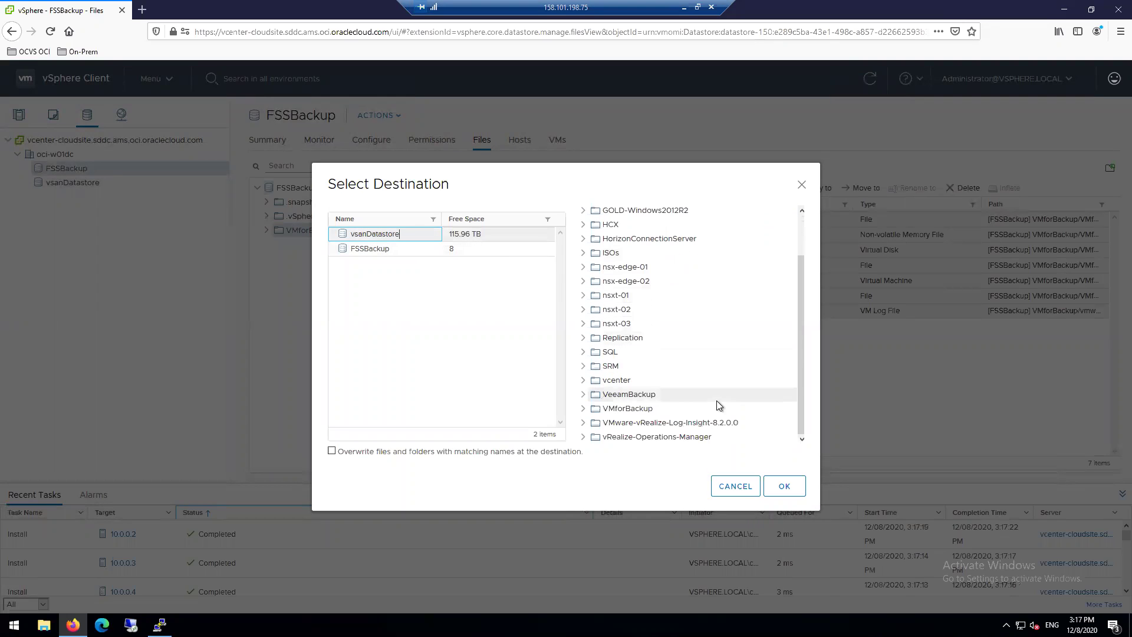
{"action": "left_click", "coordinate": [720, 407]}
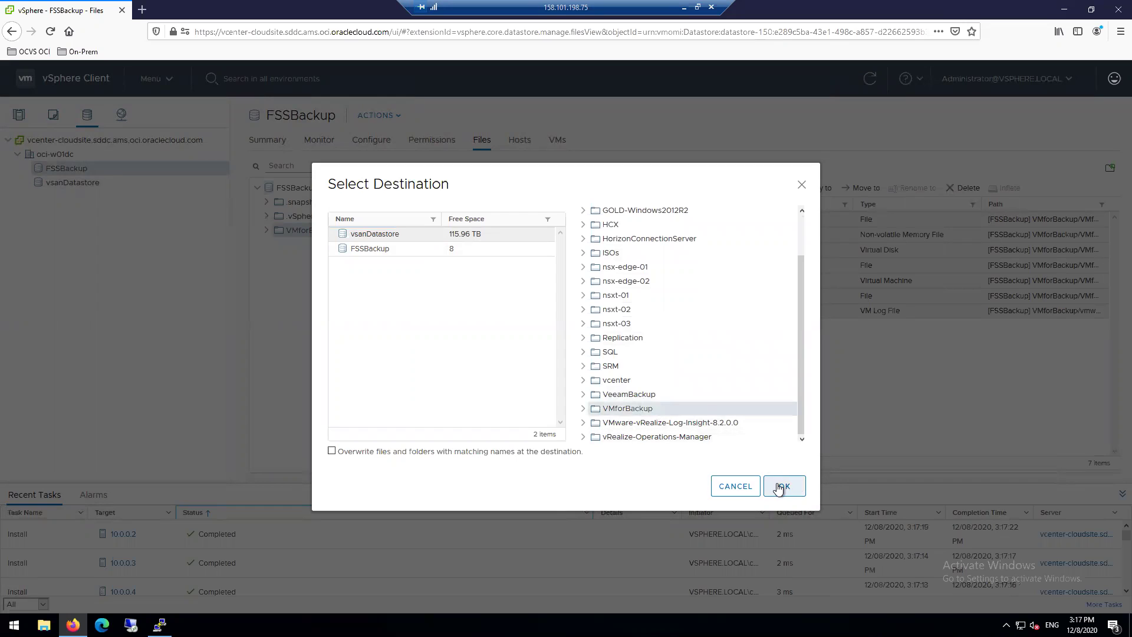
{"action": "left_click", "coordinate": [780, 488]}
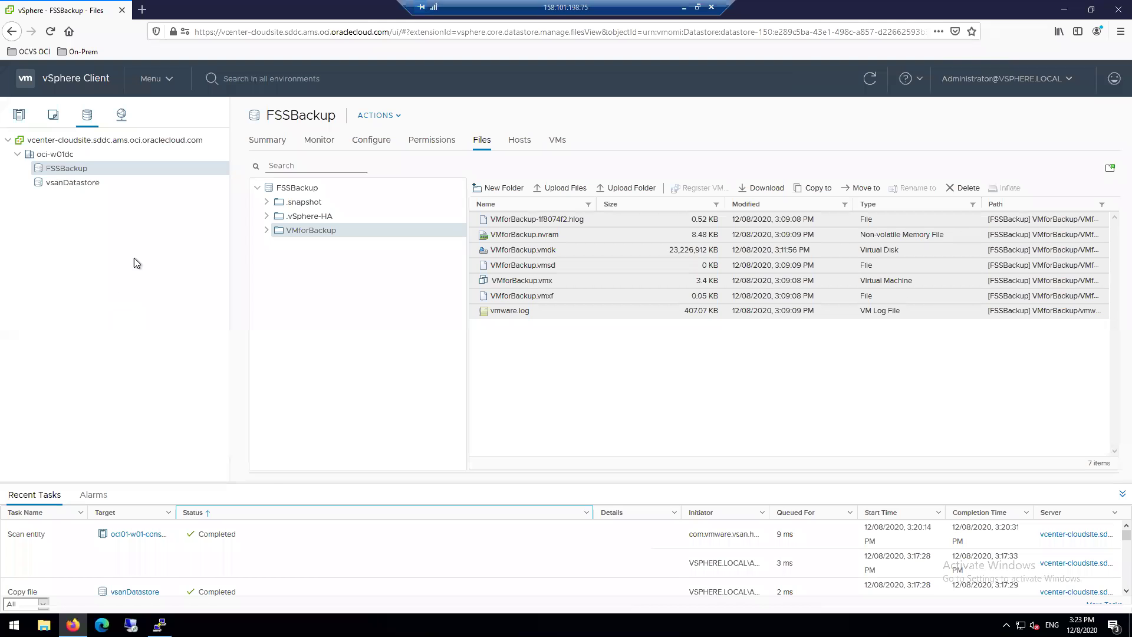
- Register VMforBackup.vmx from vsanDatastore's VMforBackup folder as VMforBackup in oci-w01dc on cluster oci01-w01-consolidated01
{"action": "left_click", "coordinate": [87, 183]}
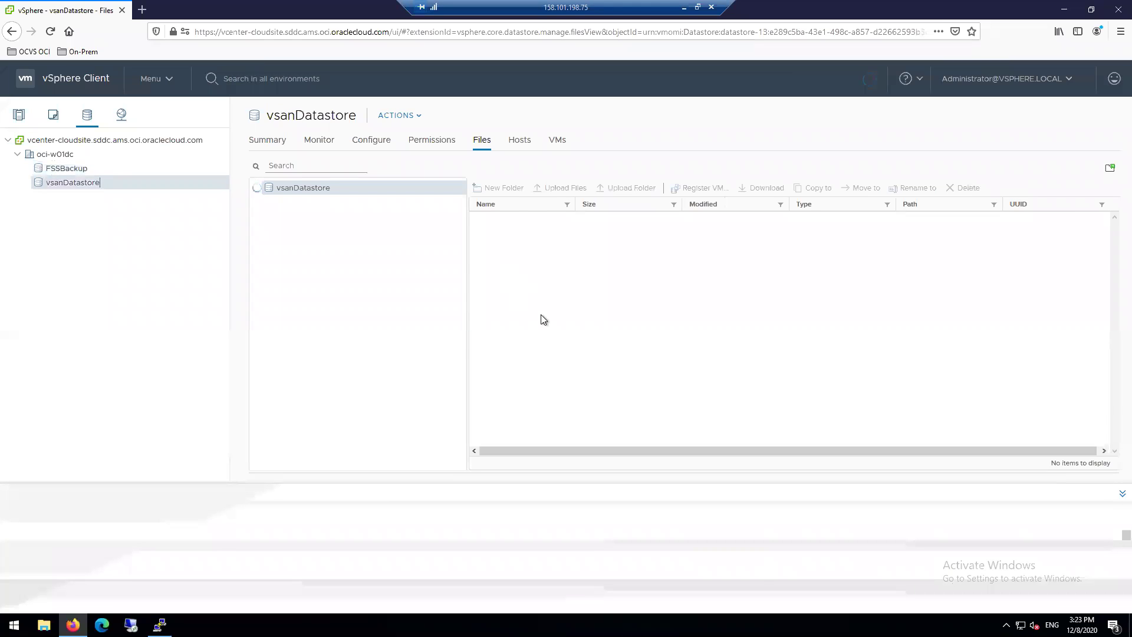
{"action": "scroll", "coordinate": [557, 382], "scroll_direction": "down", "scroll_amount": 1}
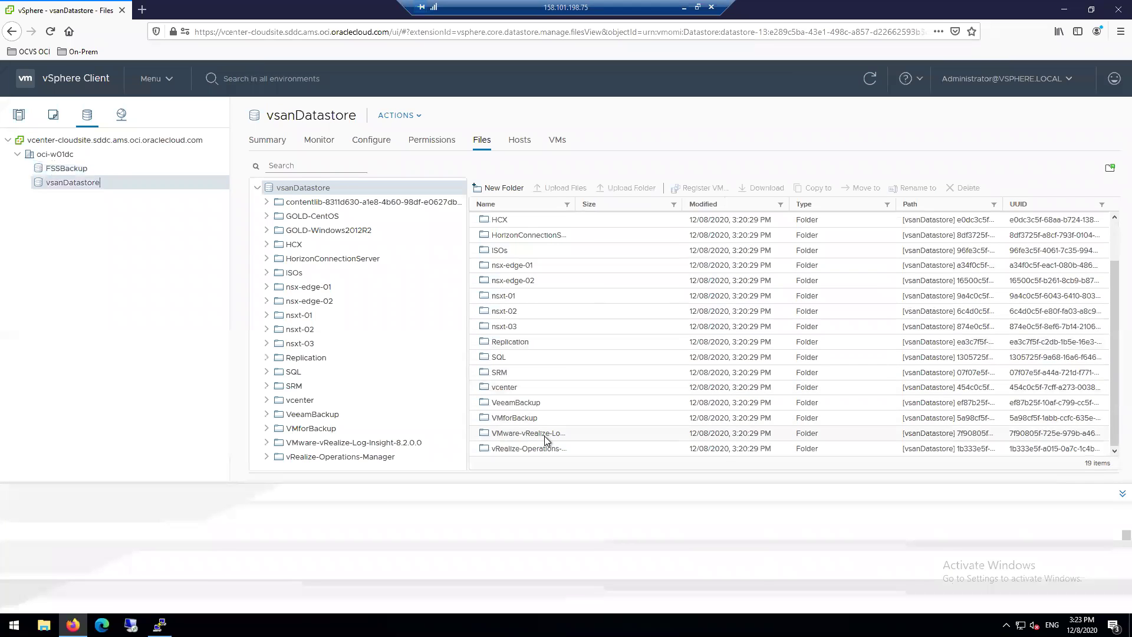
{"action": "left_click", "coordinate": [542, 419]}
{"action": "double_click", "coordinate": [543, 418]}
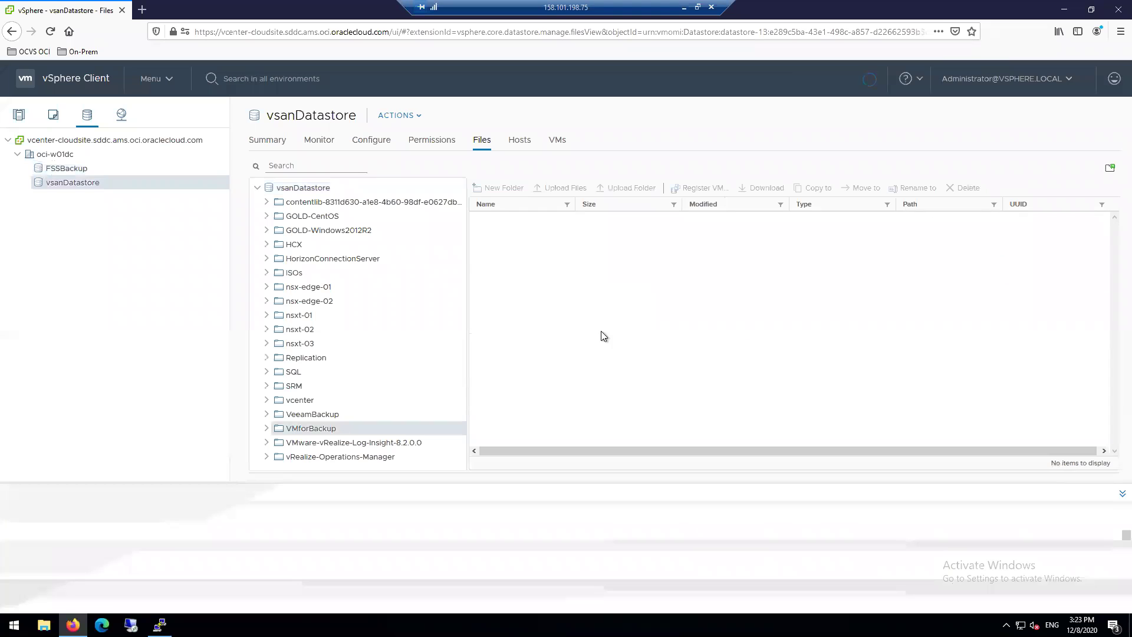
{"action": "left_click", "coordinate": [561, 296]}
{"action": "left_click", "coordinate": [702, 188]}
{"action": "left_click", "coordinate": [801, 538]}
{"action": "left_click", "coordinate": [574, 242]}
{"action": "left_click", "coordinate": [799, 537]}
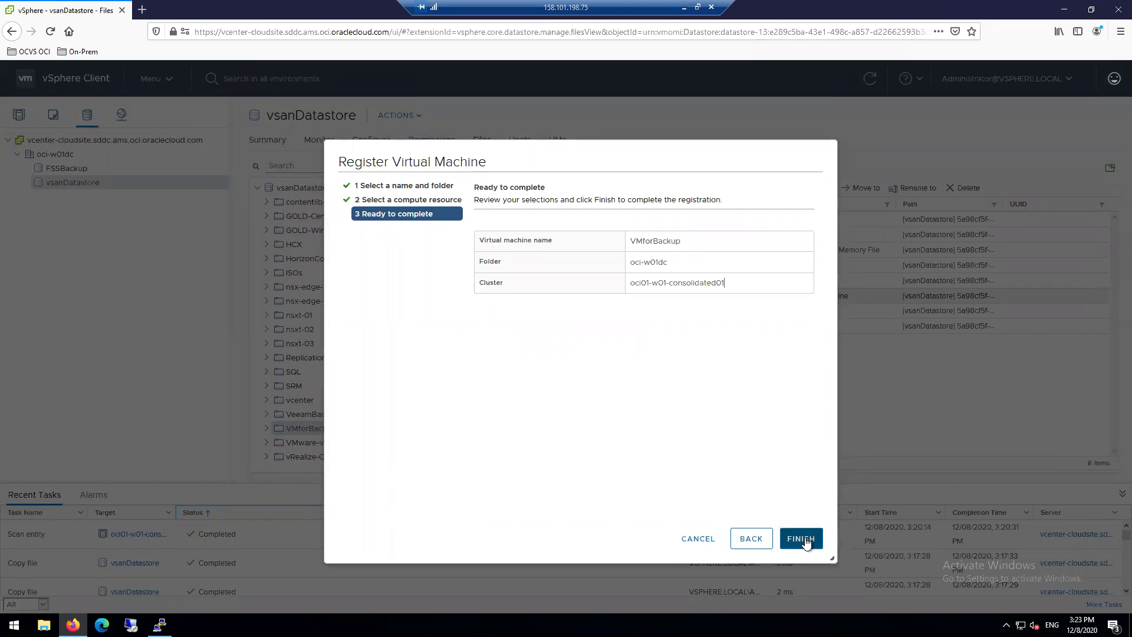
{"action": "left_click", "coordinate": [801, 538]}
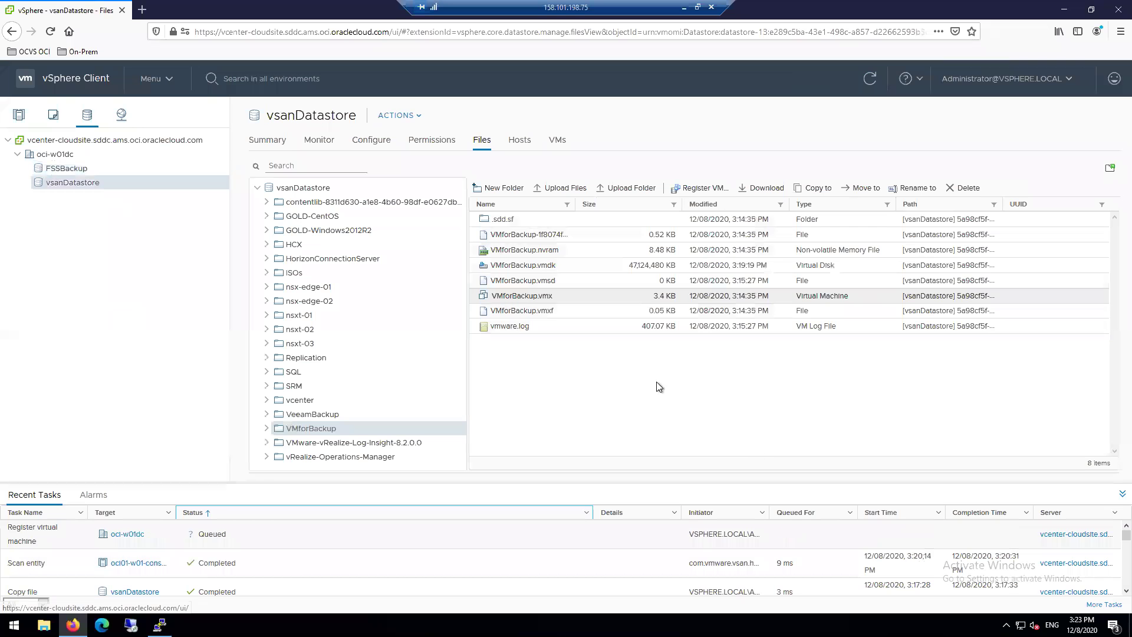
- Power on the VMforBackup virtual machine and open its web console
{"action": "left_click", "coordinate": [20, 115]}
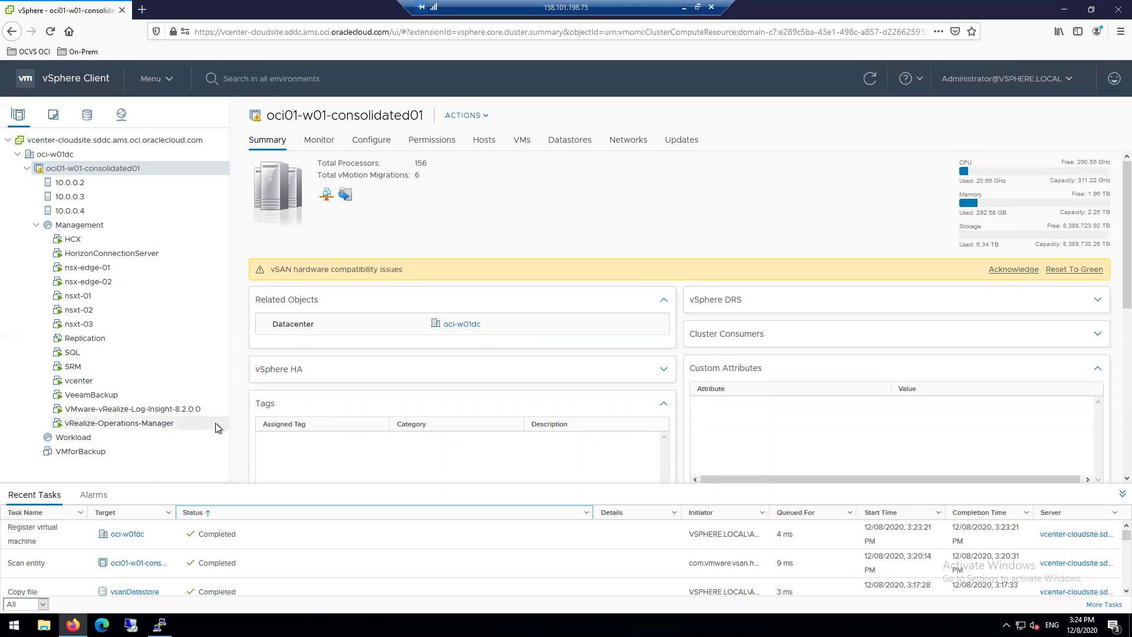
{"action": "left_click", "coordinate": [128, 448]}
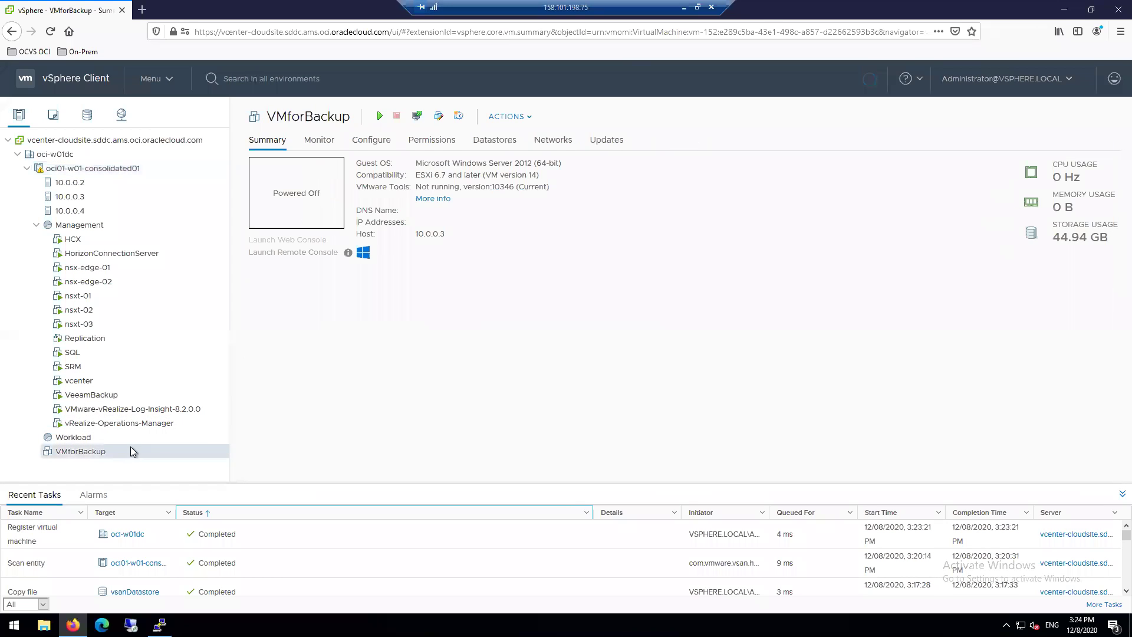
{"action": "left_click", "coordinate": [379, 116]}
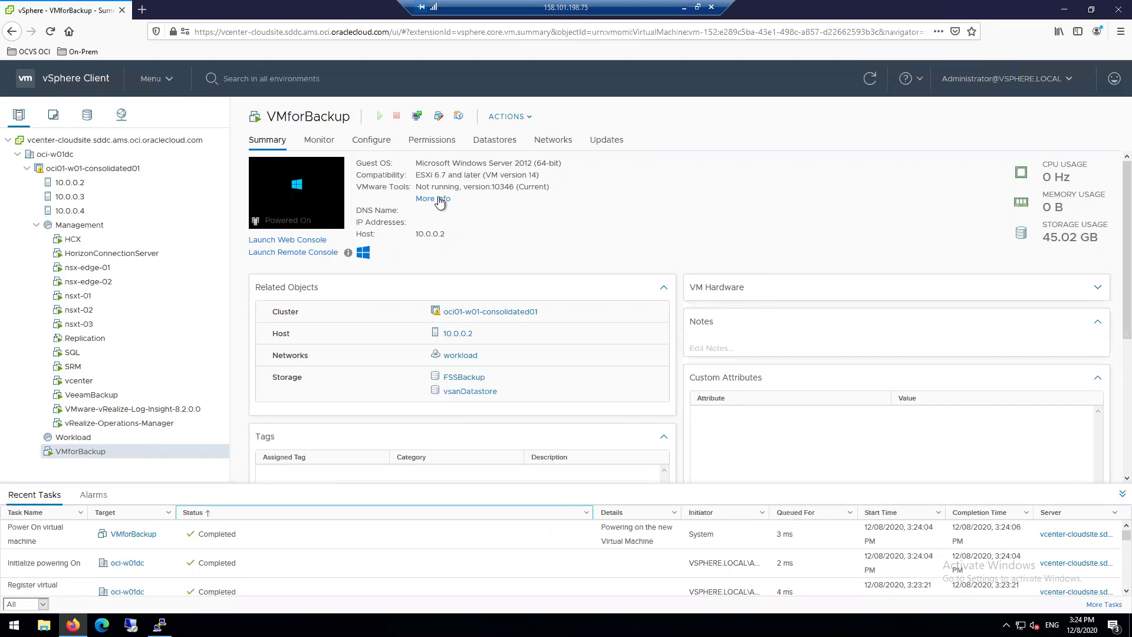
{"action": "left_click", "coordinate": [331, 201]}
{"action": "left_click", "coordinate": [683, 392]}
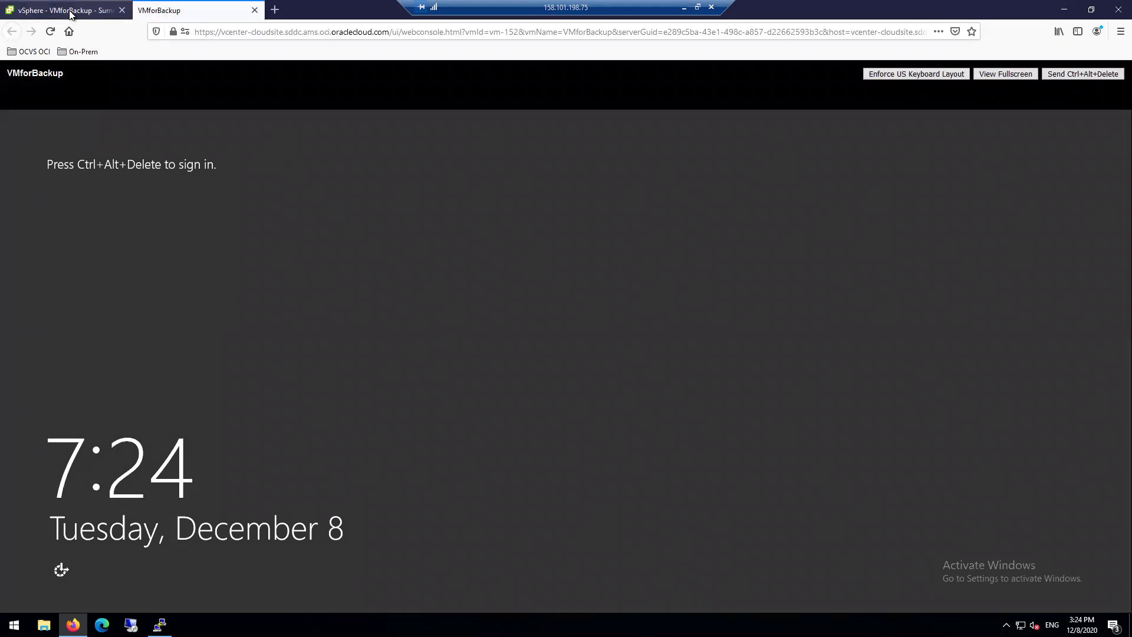
- Take a snapshot of VMforBackup named SnapshotTEST, including the virtual machine's memory
{"action": "left_click", "coordinate": [70, 12]}
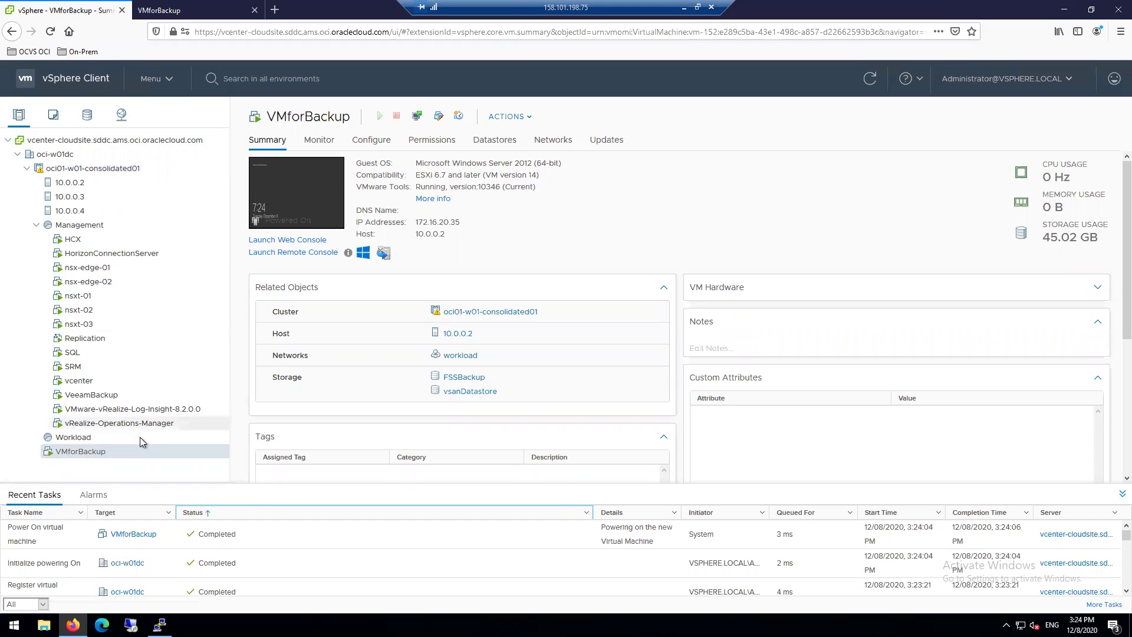
{"action": "right_click", "coordinate": [136, 455]}
{"action": "mouse_move", "coordinate": [240, 177]}
{"action": "left_click", "coordinate": [323, 177]}
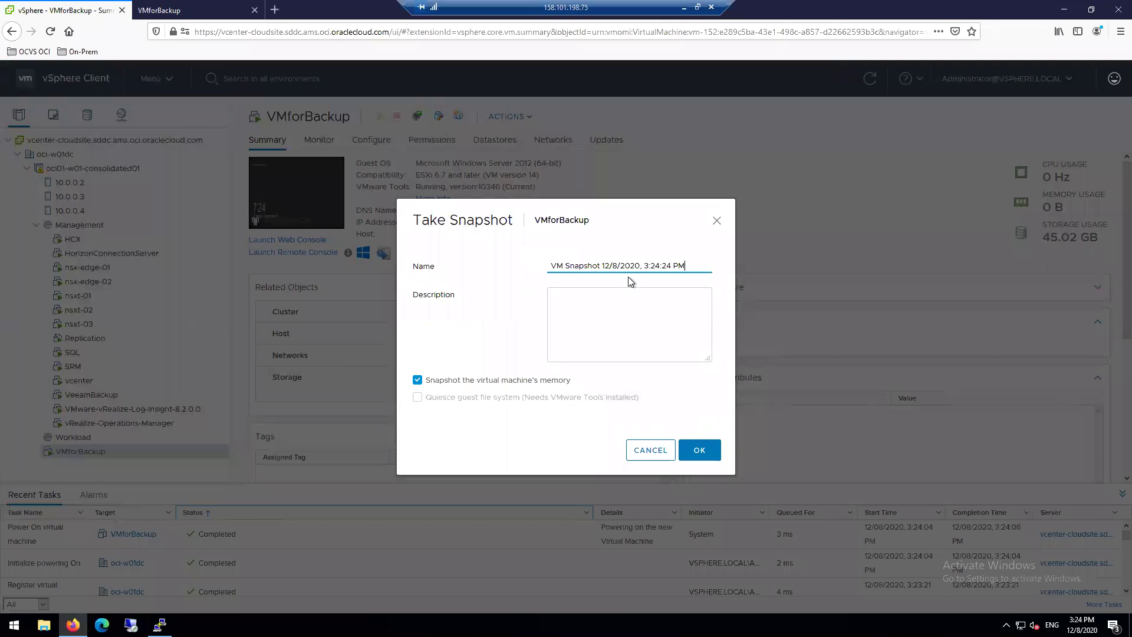
{"action": "left_click_drag", "start_coordinate": [684, 265], "coordinate": [477, 245]}
{"action": "type", "text": "Snb"}
{"action": "key", "text": "BackSpace"}
{"action": "type", "text": "apshotTEST"}
{"action": "left_click", "coordinate": [699, 450]}
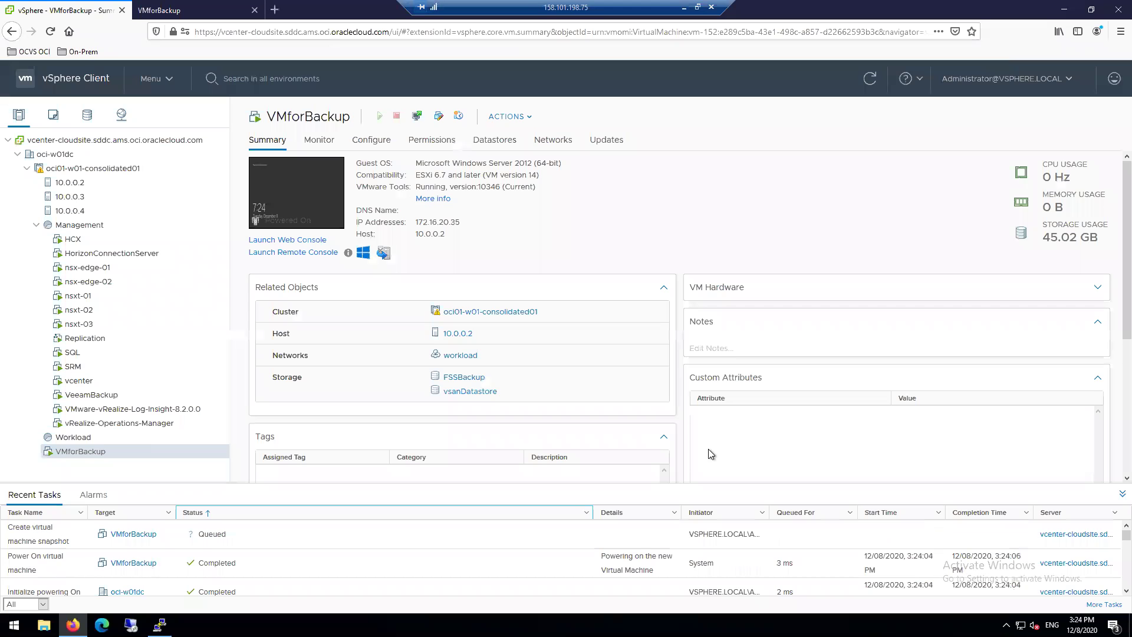
- Open FSSBackup's VMforBackup folder in the datastore files and widen the Name column to check for the snapshot files
{"action": "left_click", "coordinate": [89, 114]}
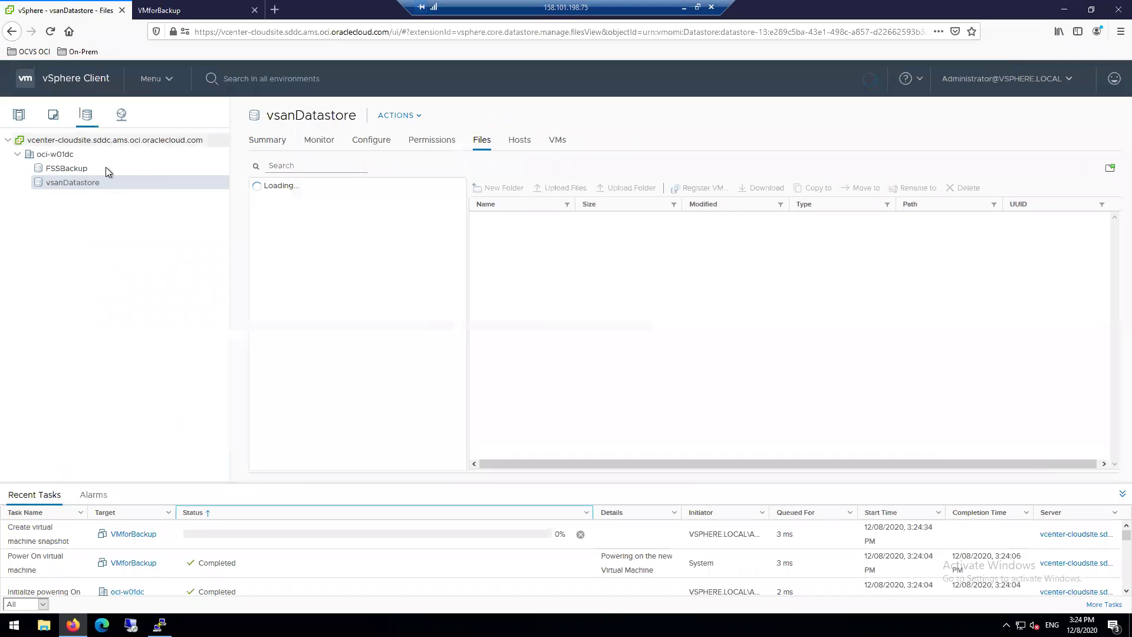
{"action": "left_click", "coordinate": [106, 168]}
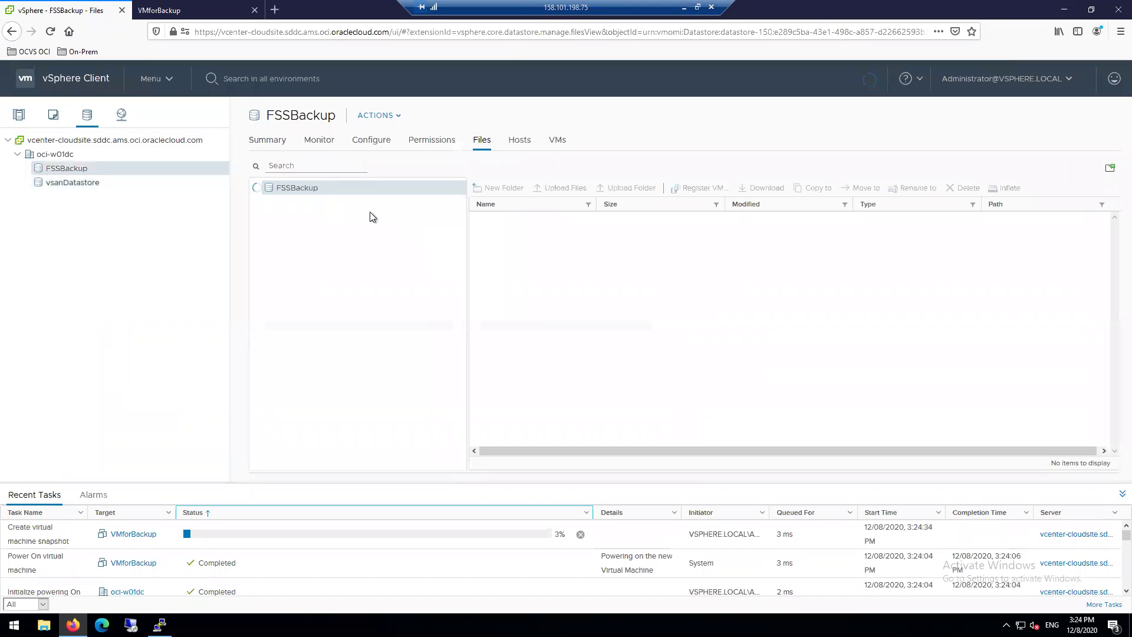
{"action": "left_click", "coordinate": [398, 235]}
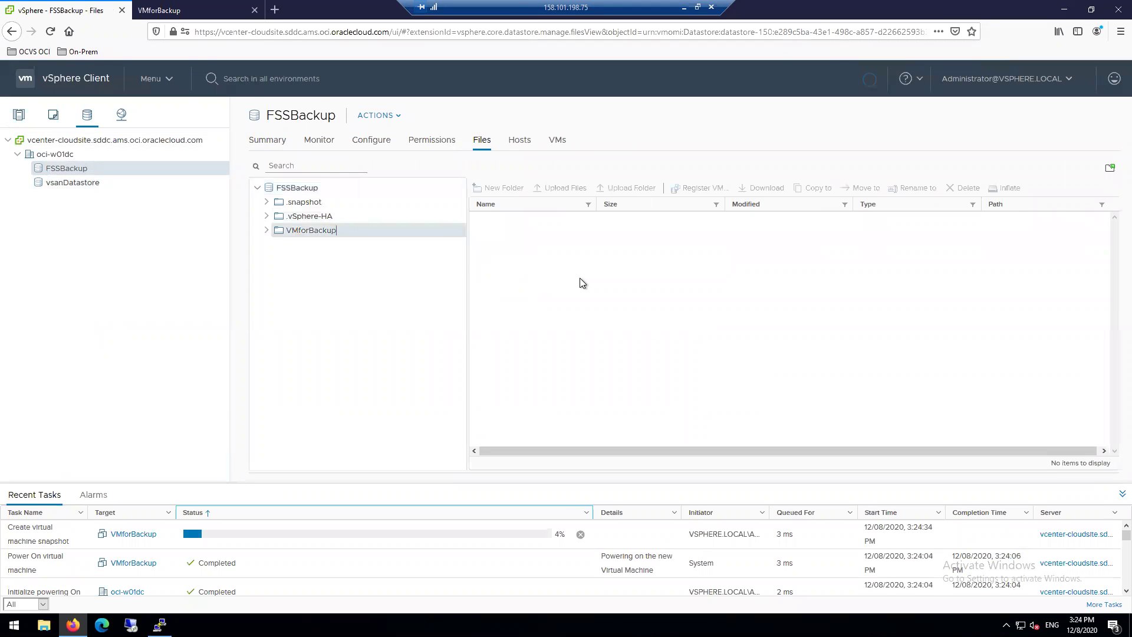
{"action": "left_click_drag", "start_coordinate": [595, 203], "coordinate": [655, 204]}
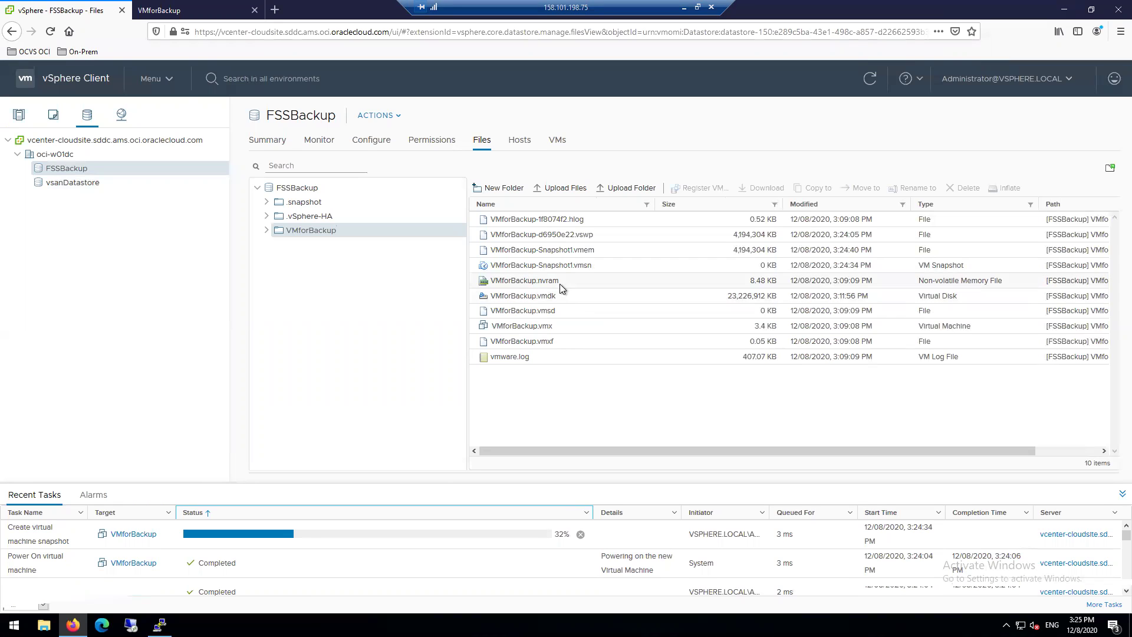
- Return to VMforBackup in the hosts and clusters inventory and open its snapshot actions
{"action": "left_click", "coordinate": [19, 114]}
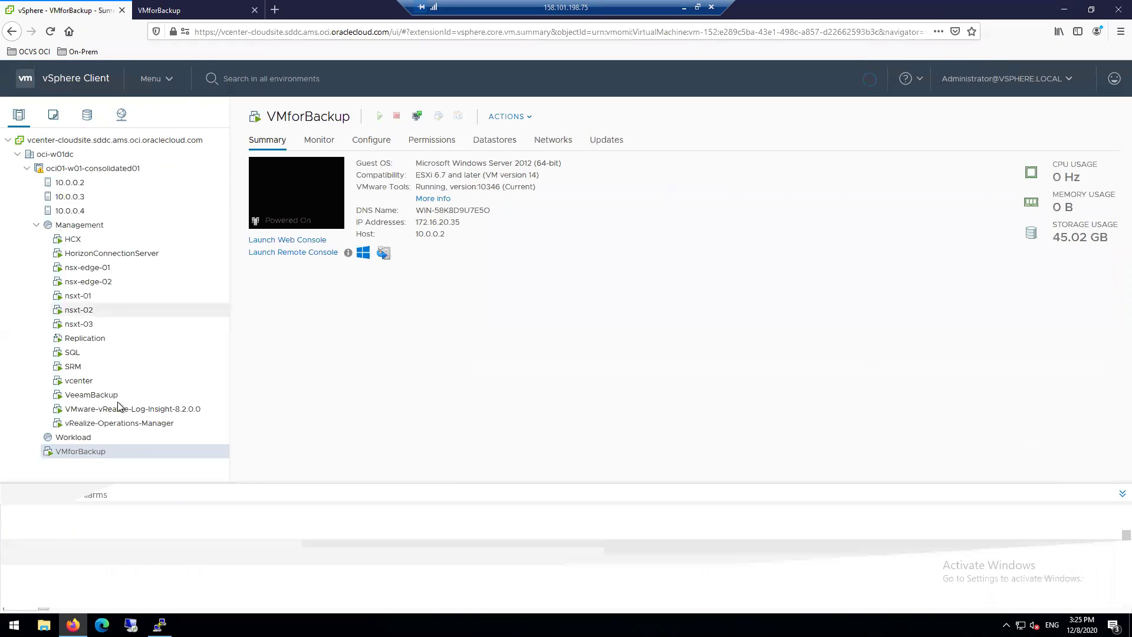
{"action": "right_click", "coordinate": [179, 454]}
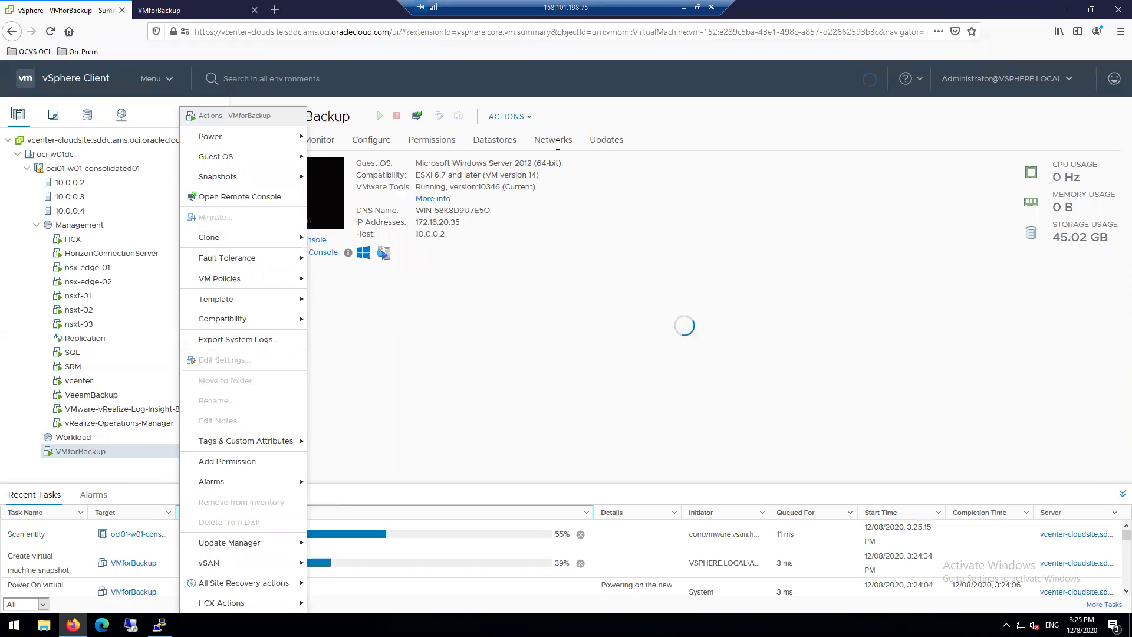
{"action": "left_click", "coordinate": [617, 115]}
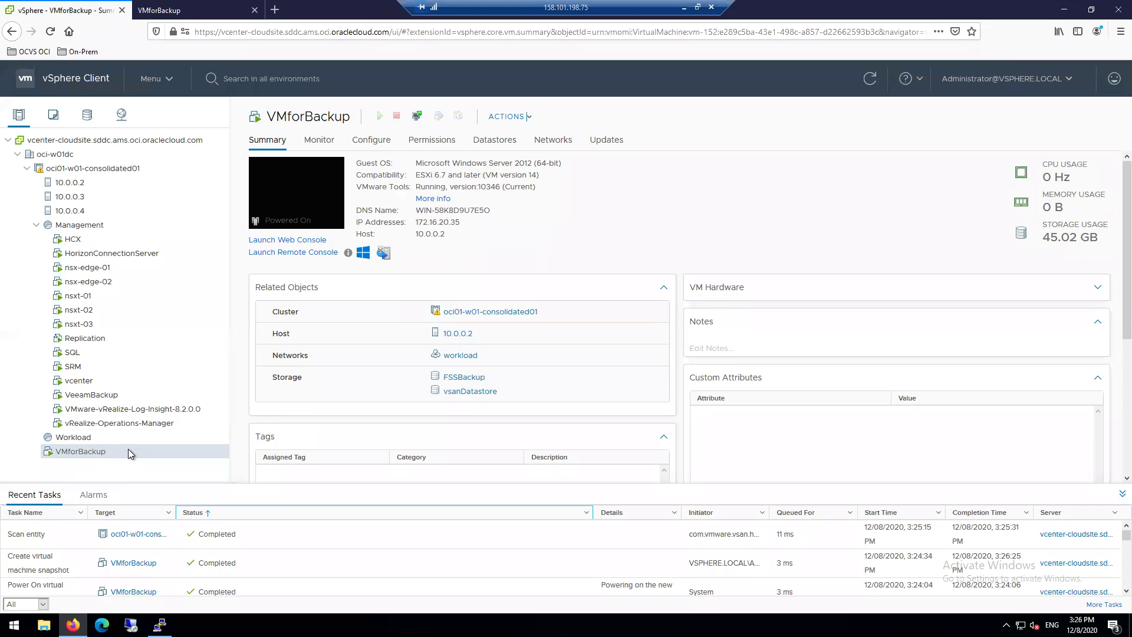
{"action": "right_click", "coordinate": [128, 451]}
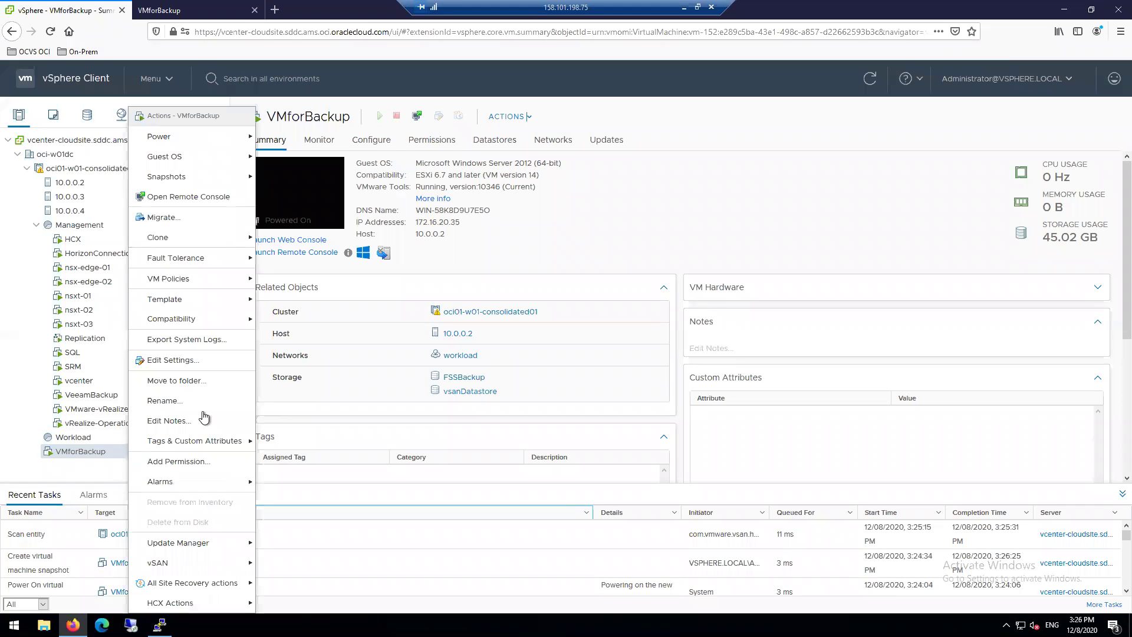
{"action": "mouse_move", "coordinate": [232, 176]}
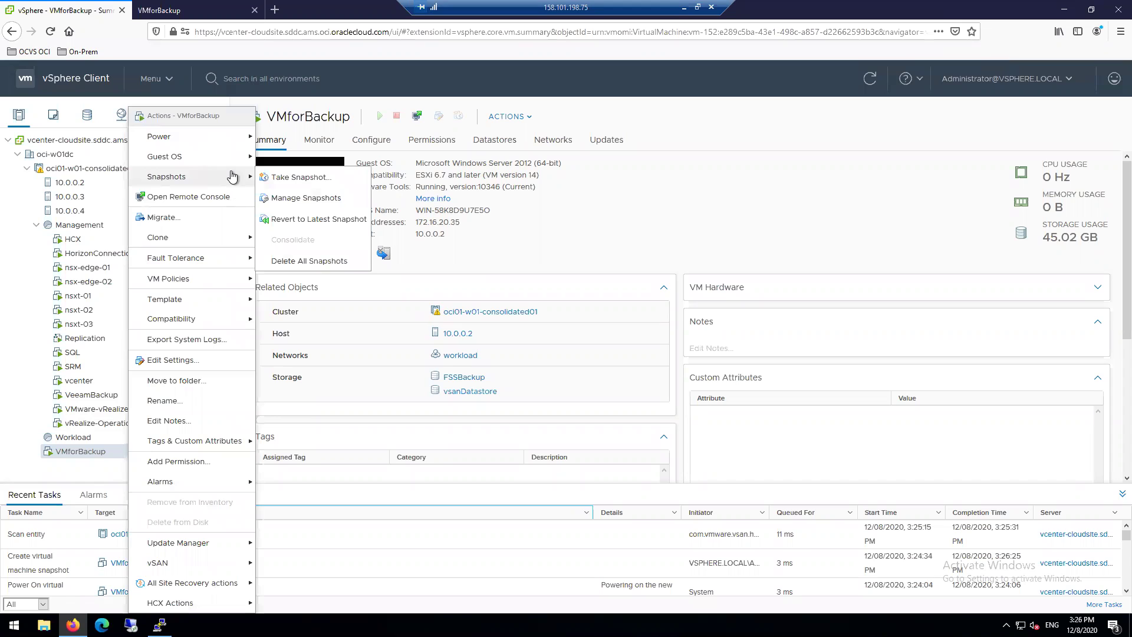